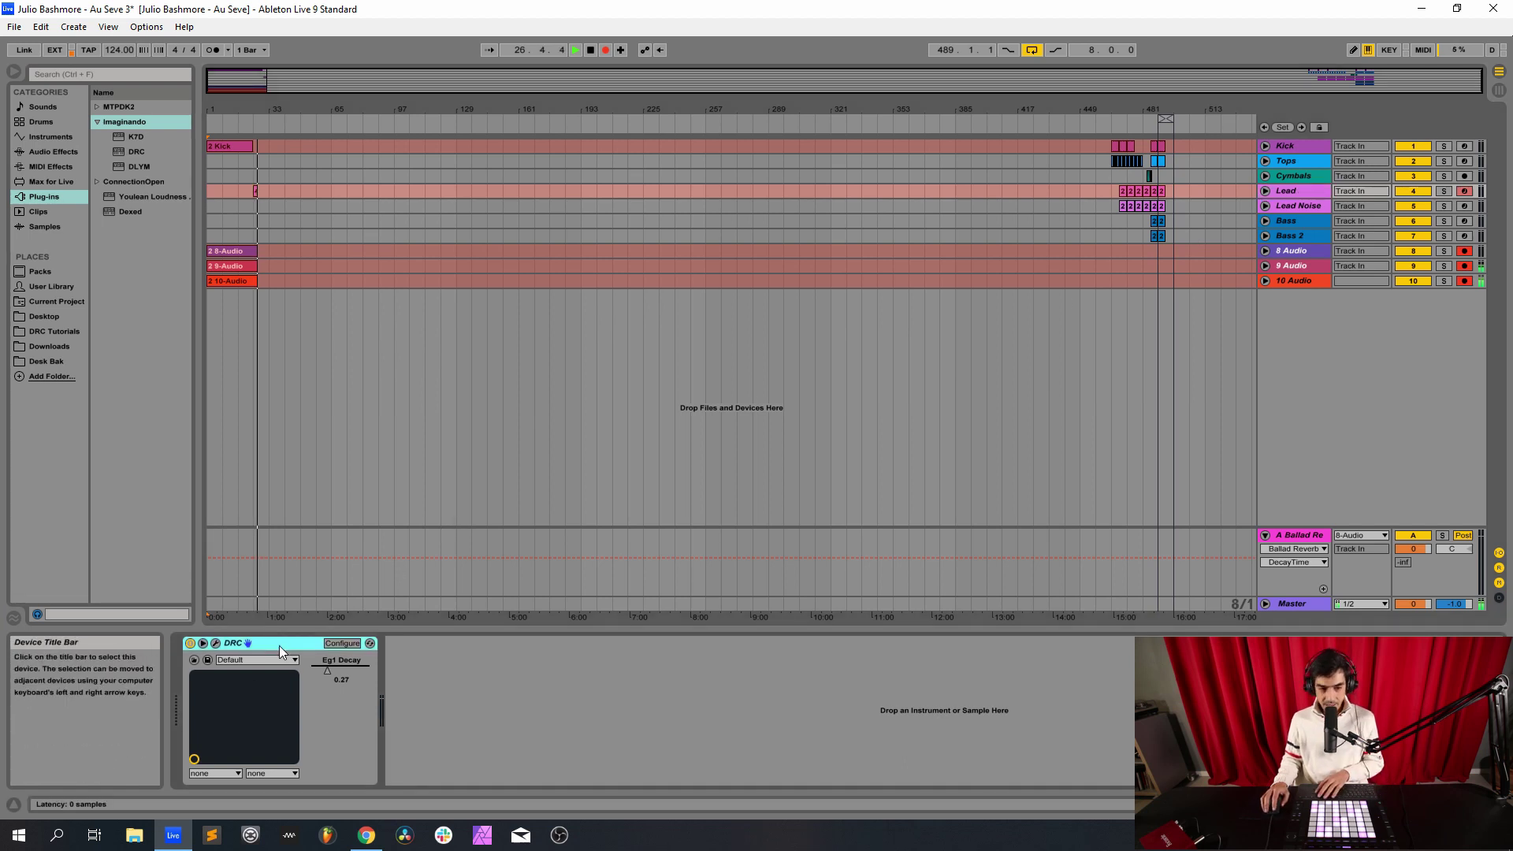
# - Replace the Lead track's DRC instrument with a fresh DRC from Plug-ins
pyautogui.press('Delete')
pyautogui.click(131, 152)
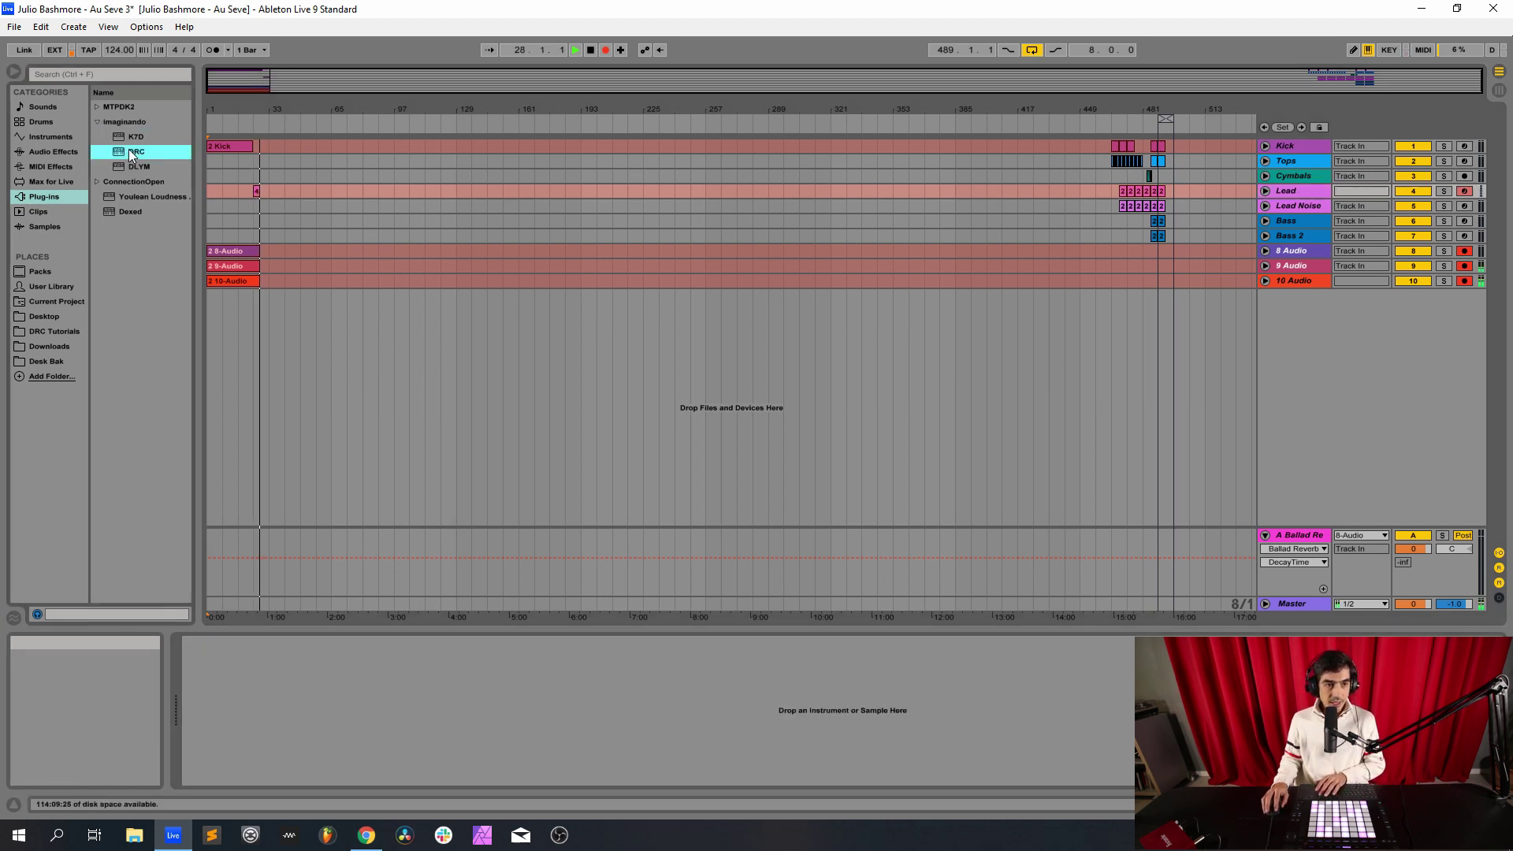
pyautogui.moveTo(130, 149); pyautogui.dragTo(304, 698)
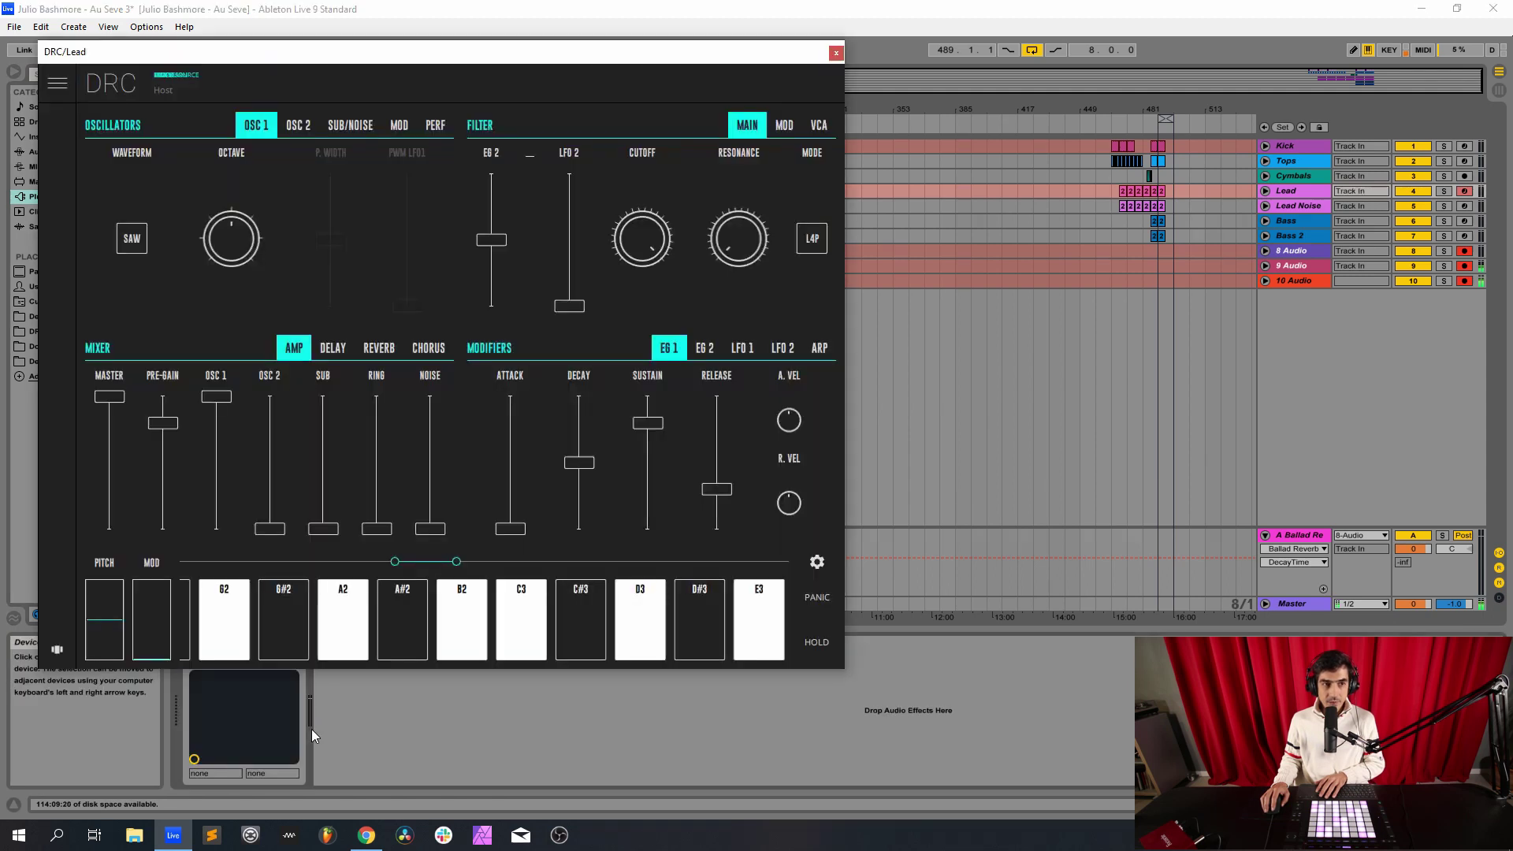
# - Set DRC oscillator 1 to a sine wave and turn resonance down to about 0.042
pyautogui.moveTo(413, 49); pyautogui.dragTo(592, 89)
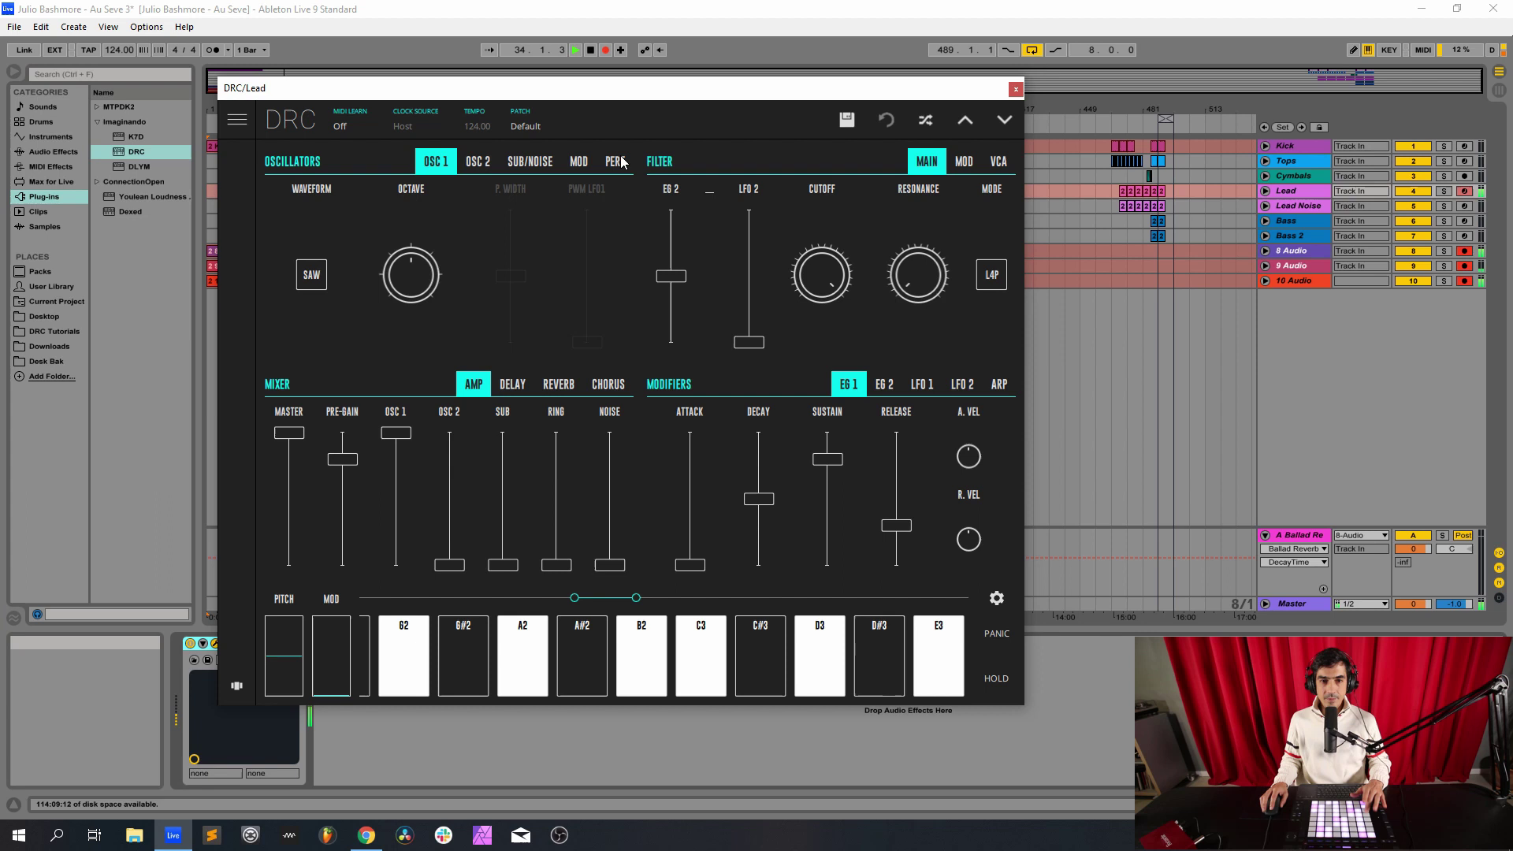
pyautogui.moveTo(652, 92); pyautogui.dragTo(633, 117)
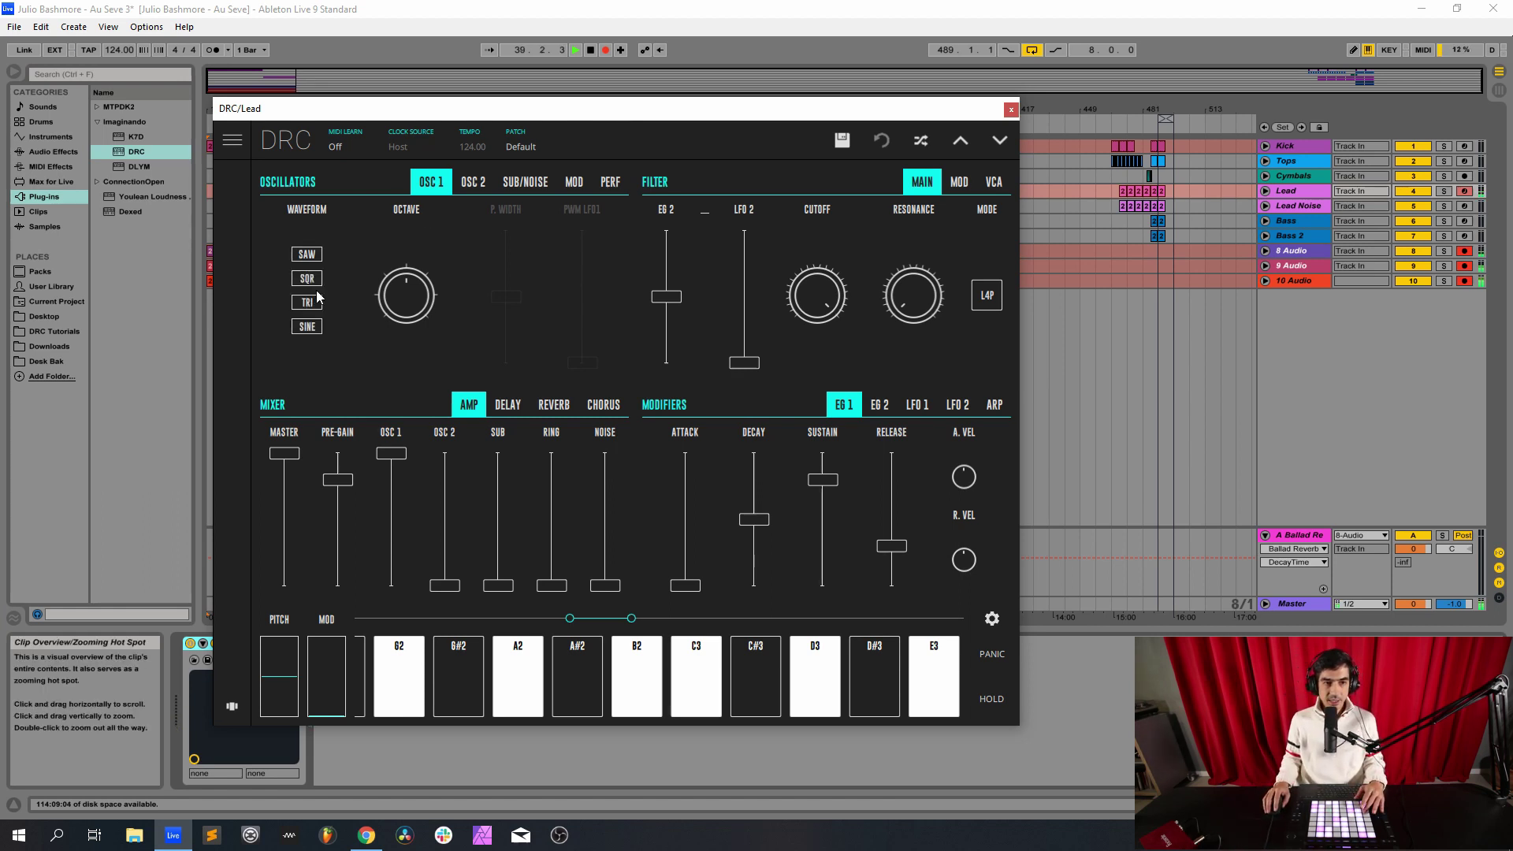
pyautogui.click(311, 325)
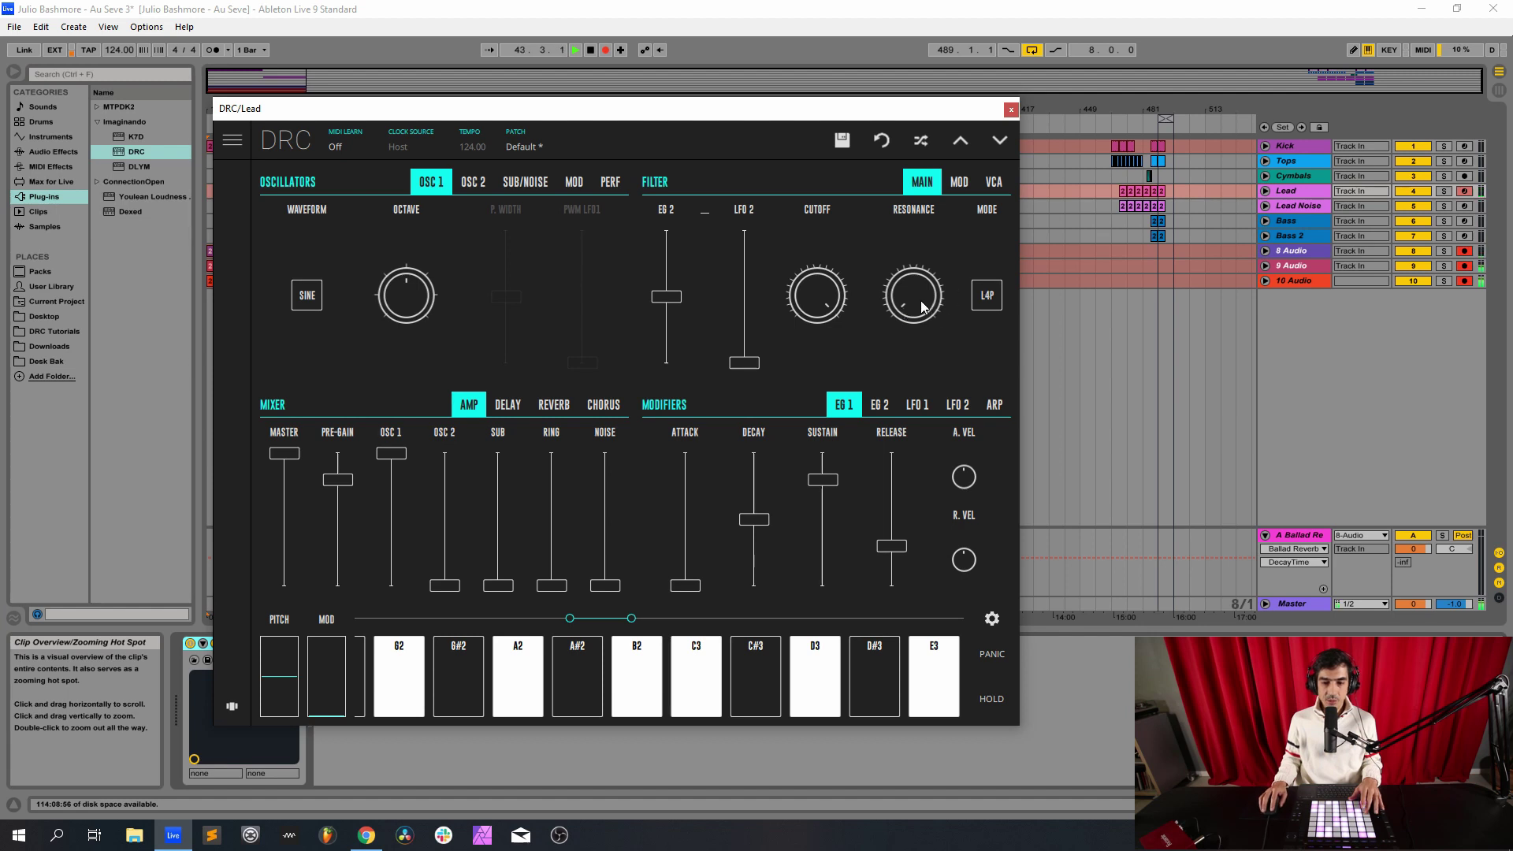
pyautogui.moveTo(922, 304); pyautogui.dragTo(963, 289)
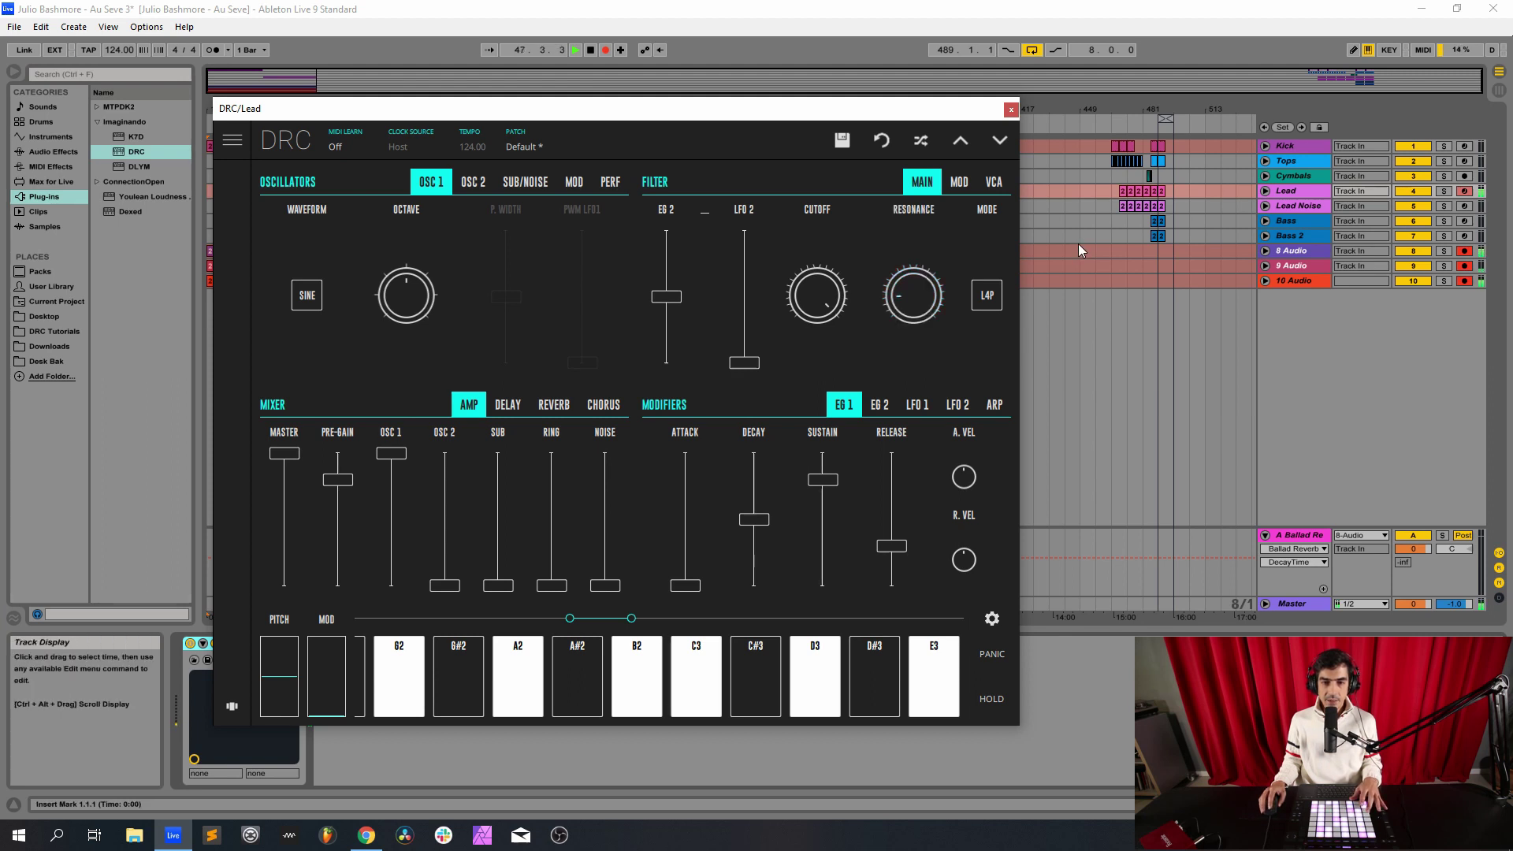
# - Set EG 1 to minimum attack, decay about 0.435, minimum sustain and release about 0.334
pyautogui.click(684, 587)
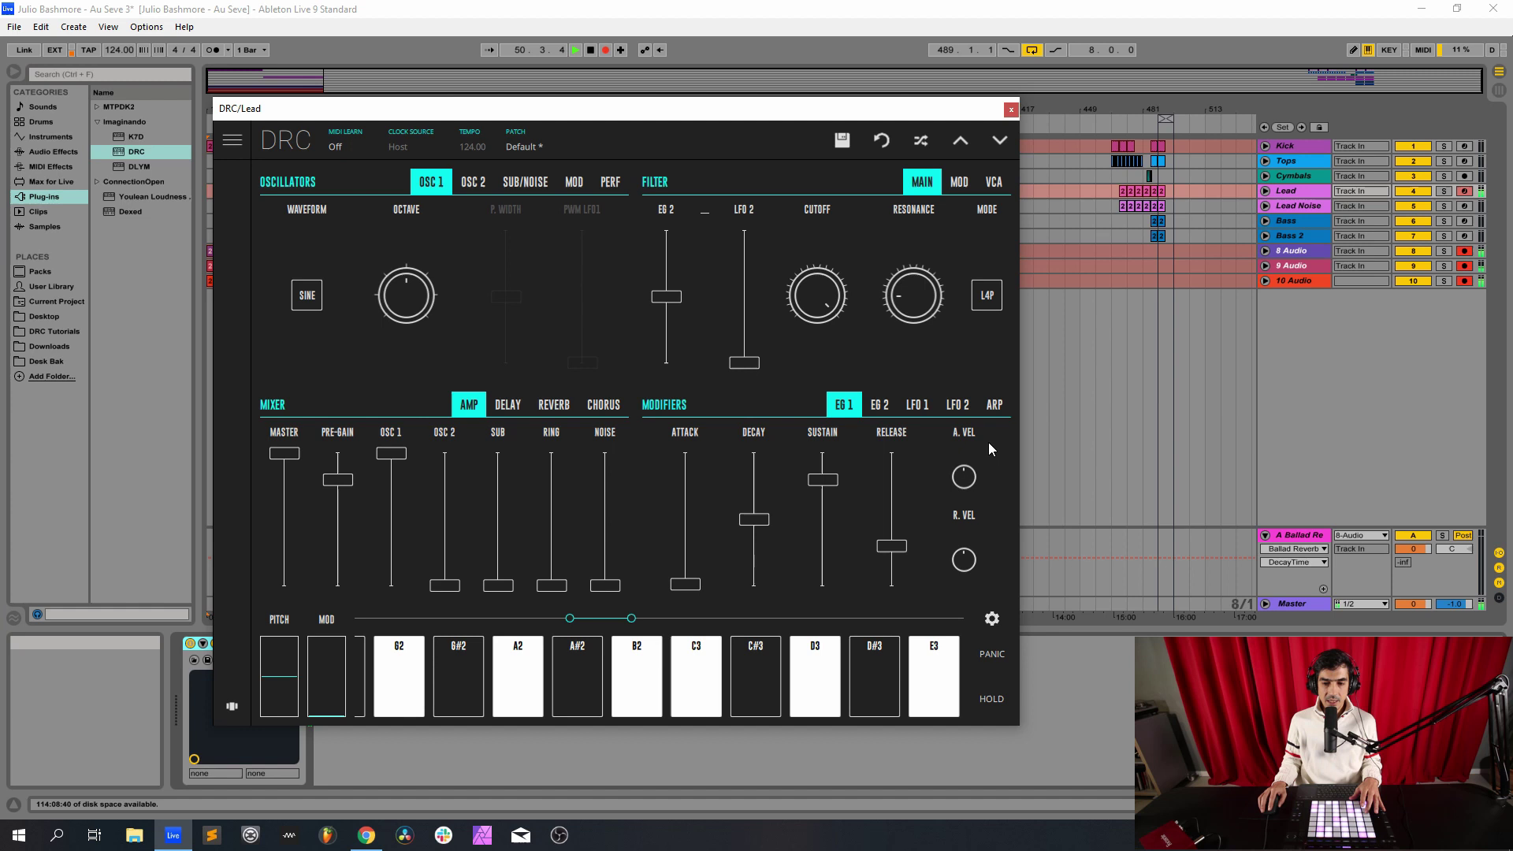
pyautogui.moveTo(757, 521); pyautogui.dragTo(796, 550)
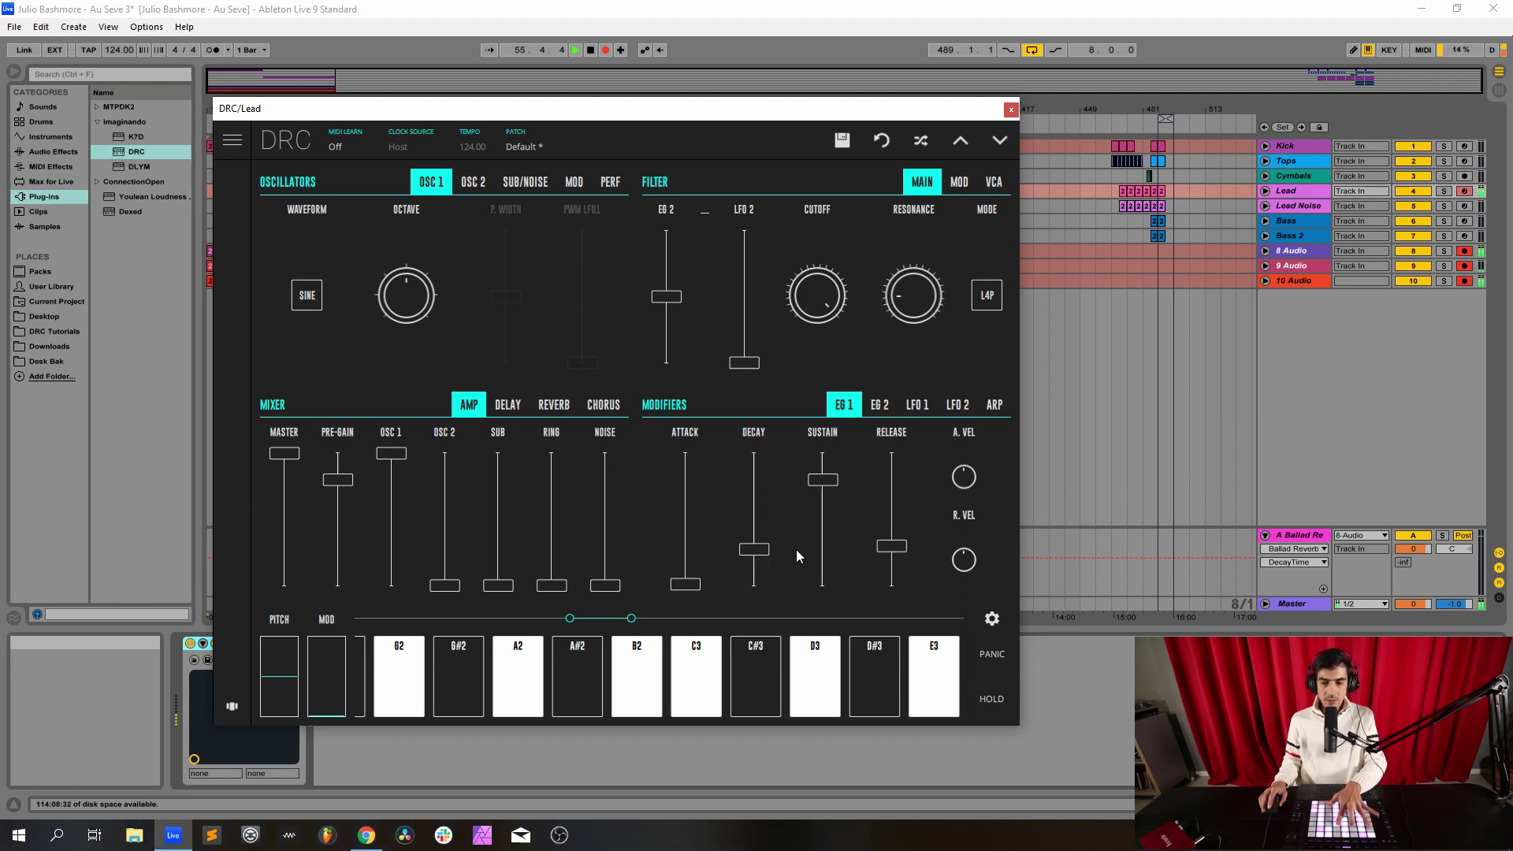
pyautogui.moveTo(832, 480); pyautogui.dragTo(827, 591)
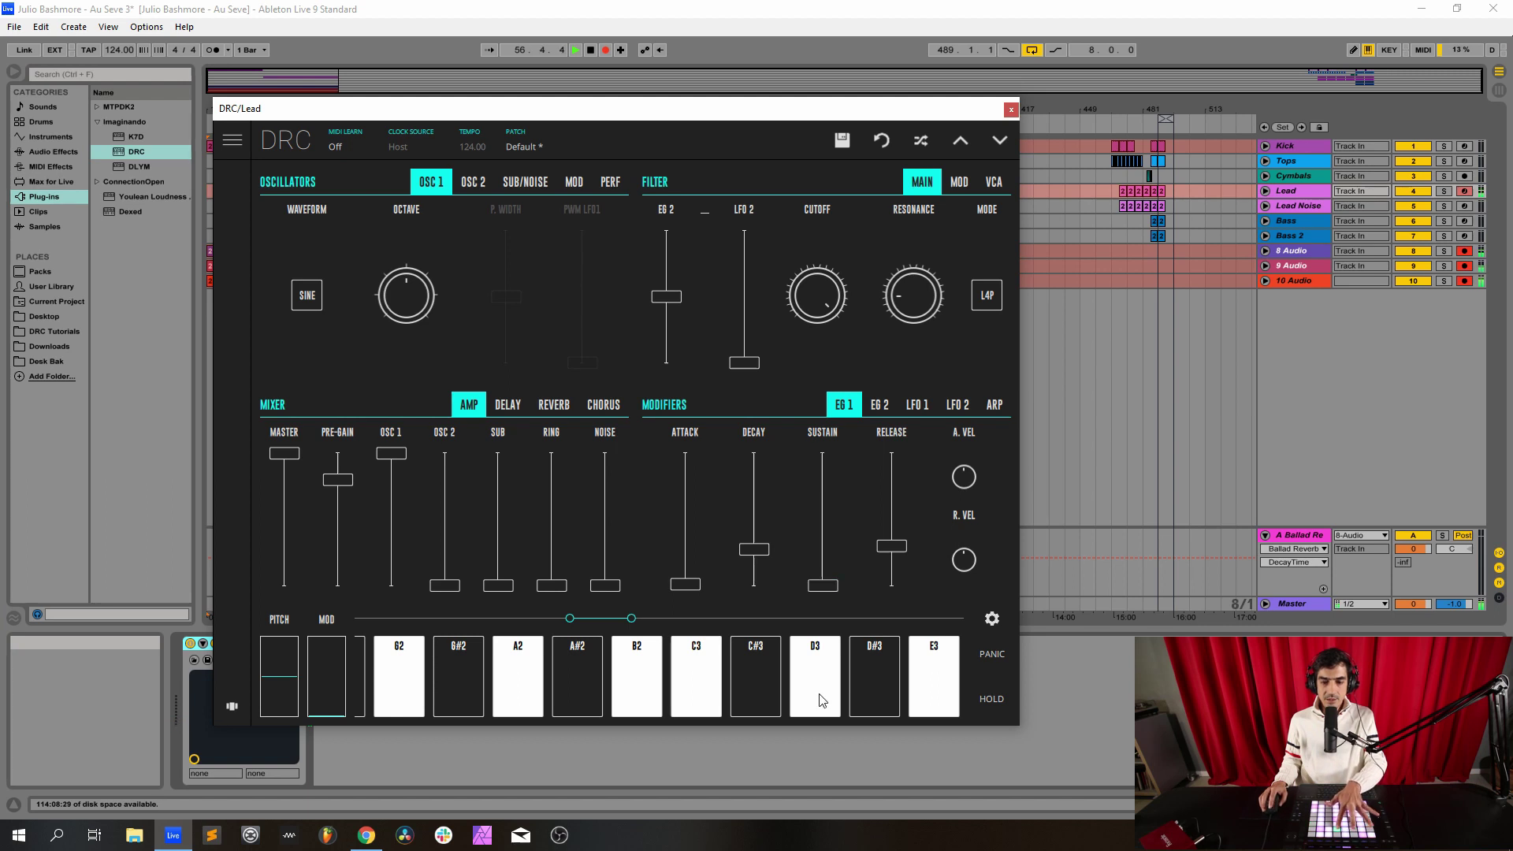
pyautogui.moveTo(892, 546); pyautogui.dragTo(901, 542)
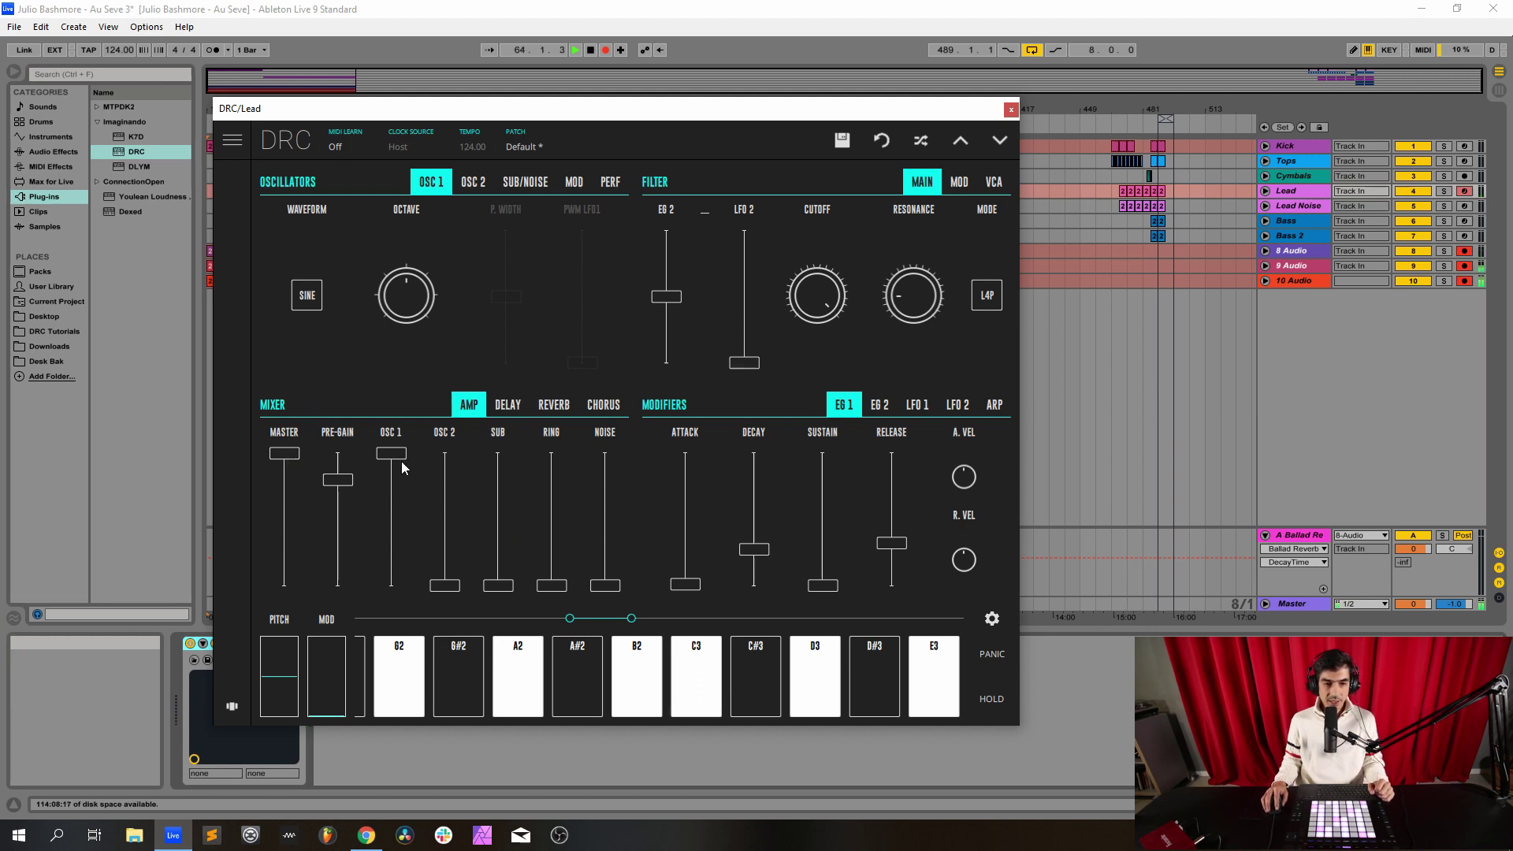
# - Lower OSC 1 to about 0.843, raise pre-gain, and bring ring modulation to about 0.322
pyautogui.moveTo(400, 461); pyautogui.dragTo(401, 484)
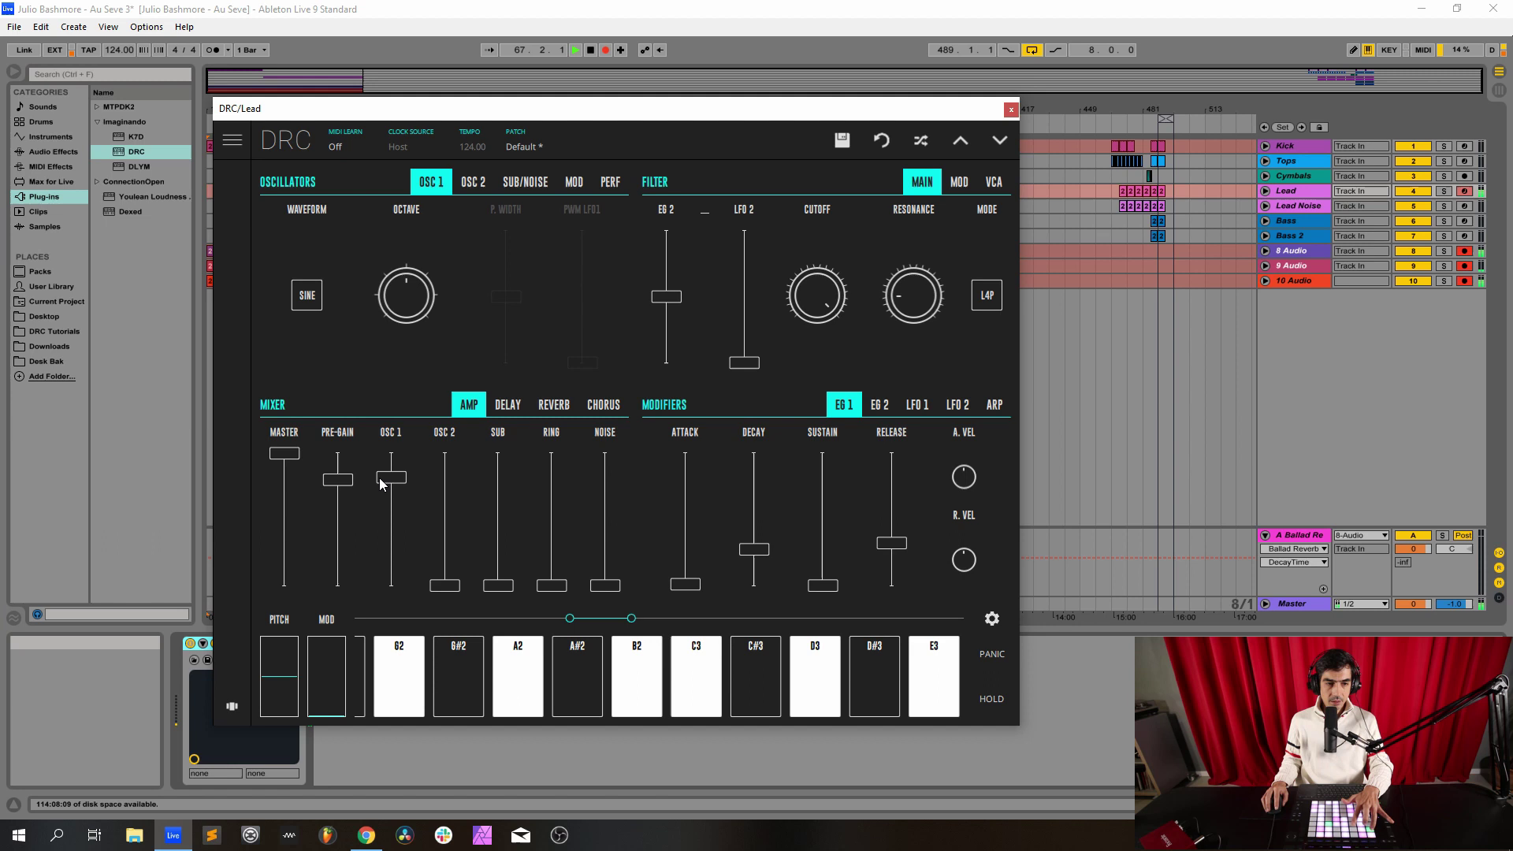
pyautogui.moveTo(347, 482); pyautogui.dragTo(347, 481)
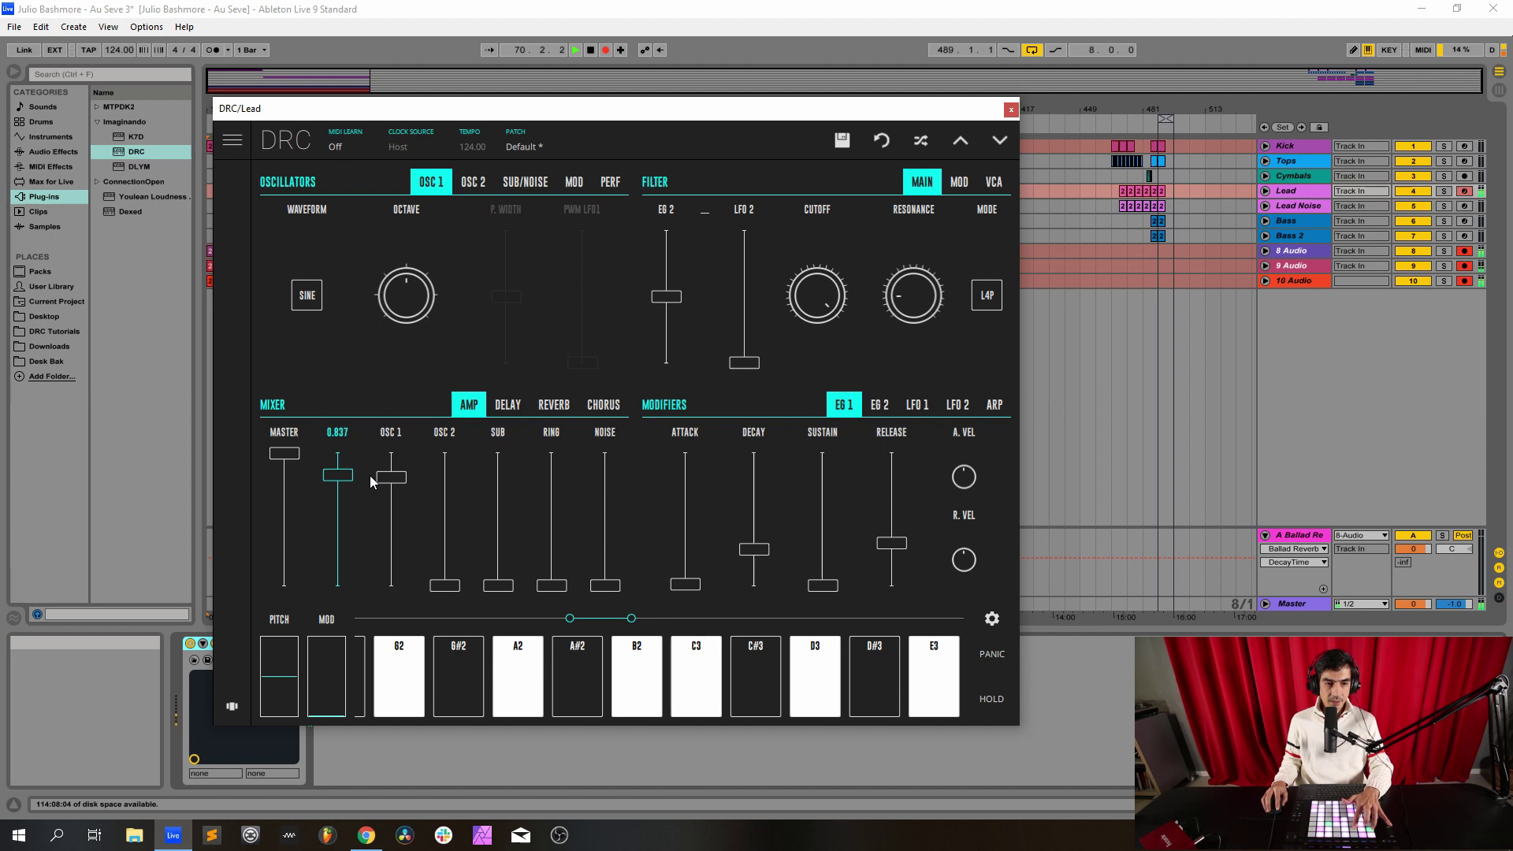
pyautogui.moveTo(387, 478); pyautogui.dragTo(407, 473)
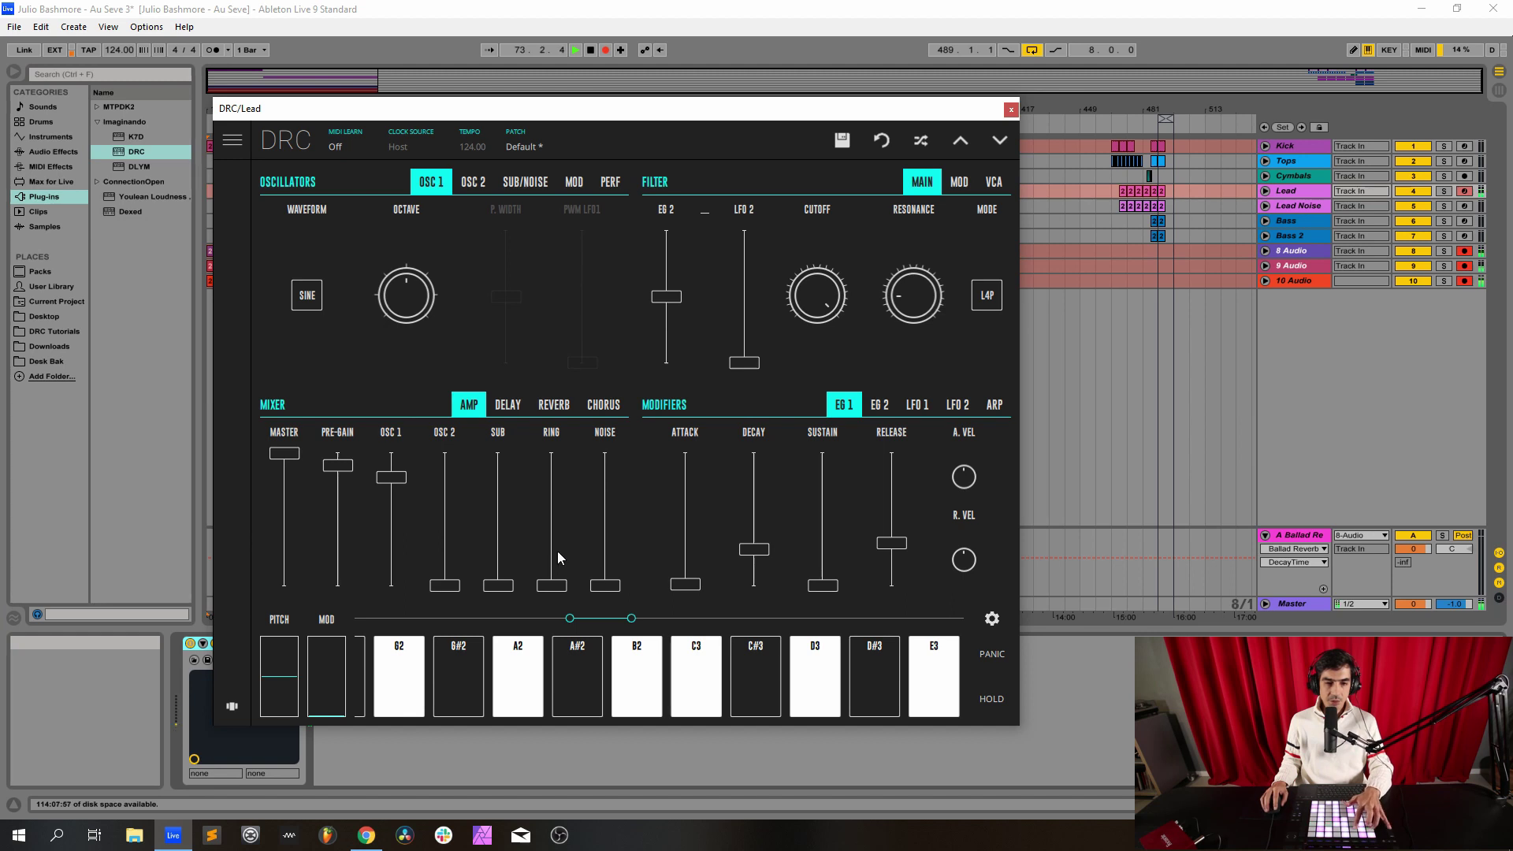
pyautogui.moveTo(555, 546); pyautogui.dragTo(580, 539)
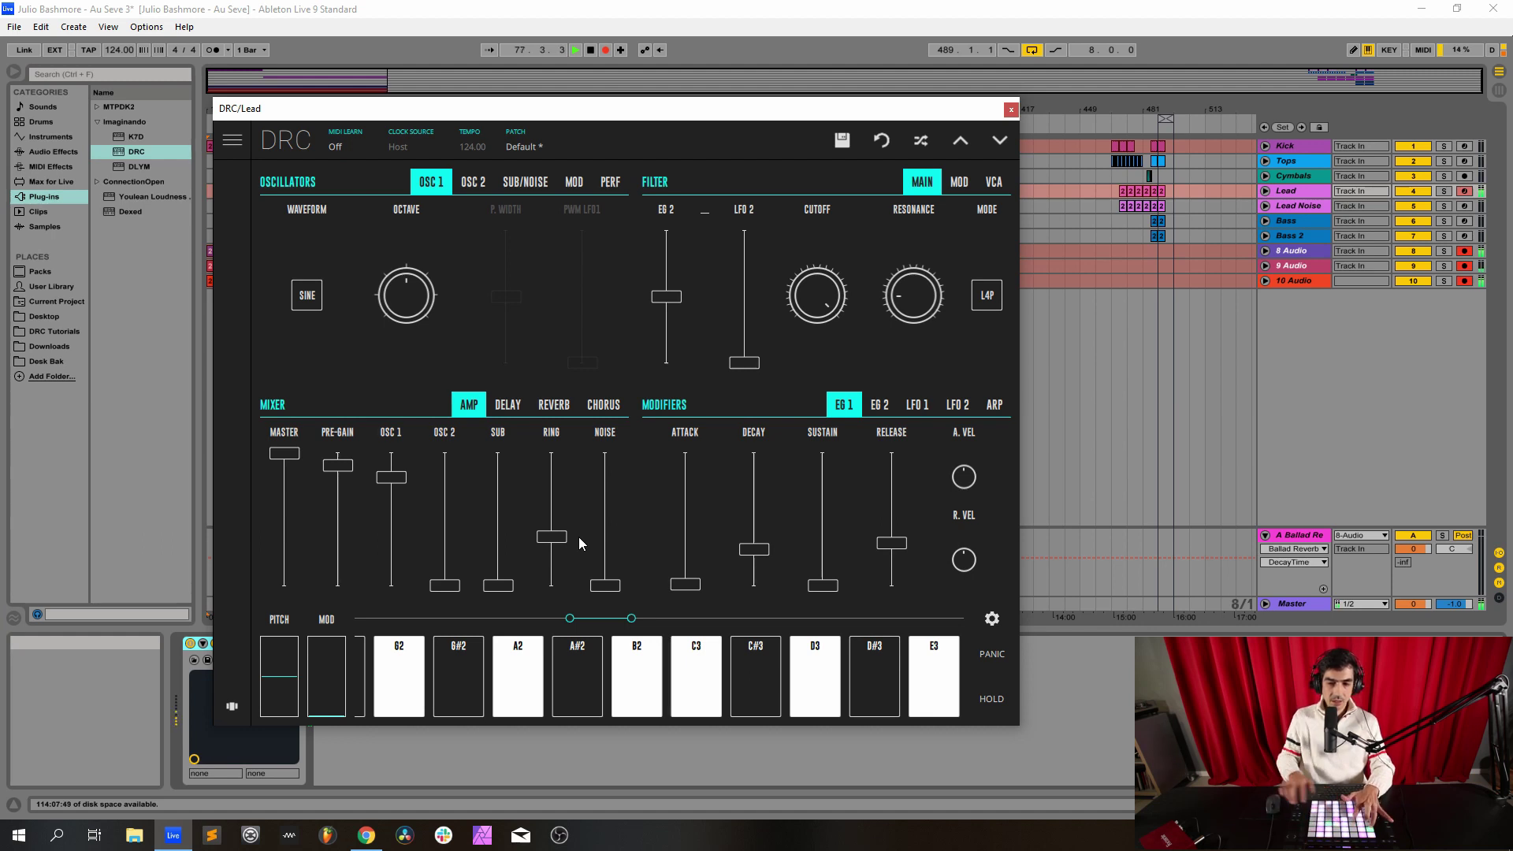
# - In Session view, turn up Lead's Send A reverb and arm Lead for recording
pyautogui.click(1014, 112)
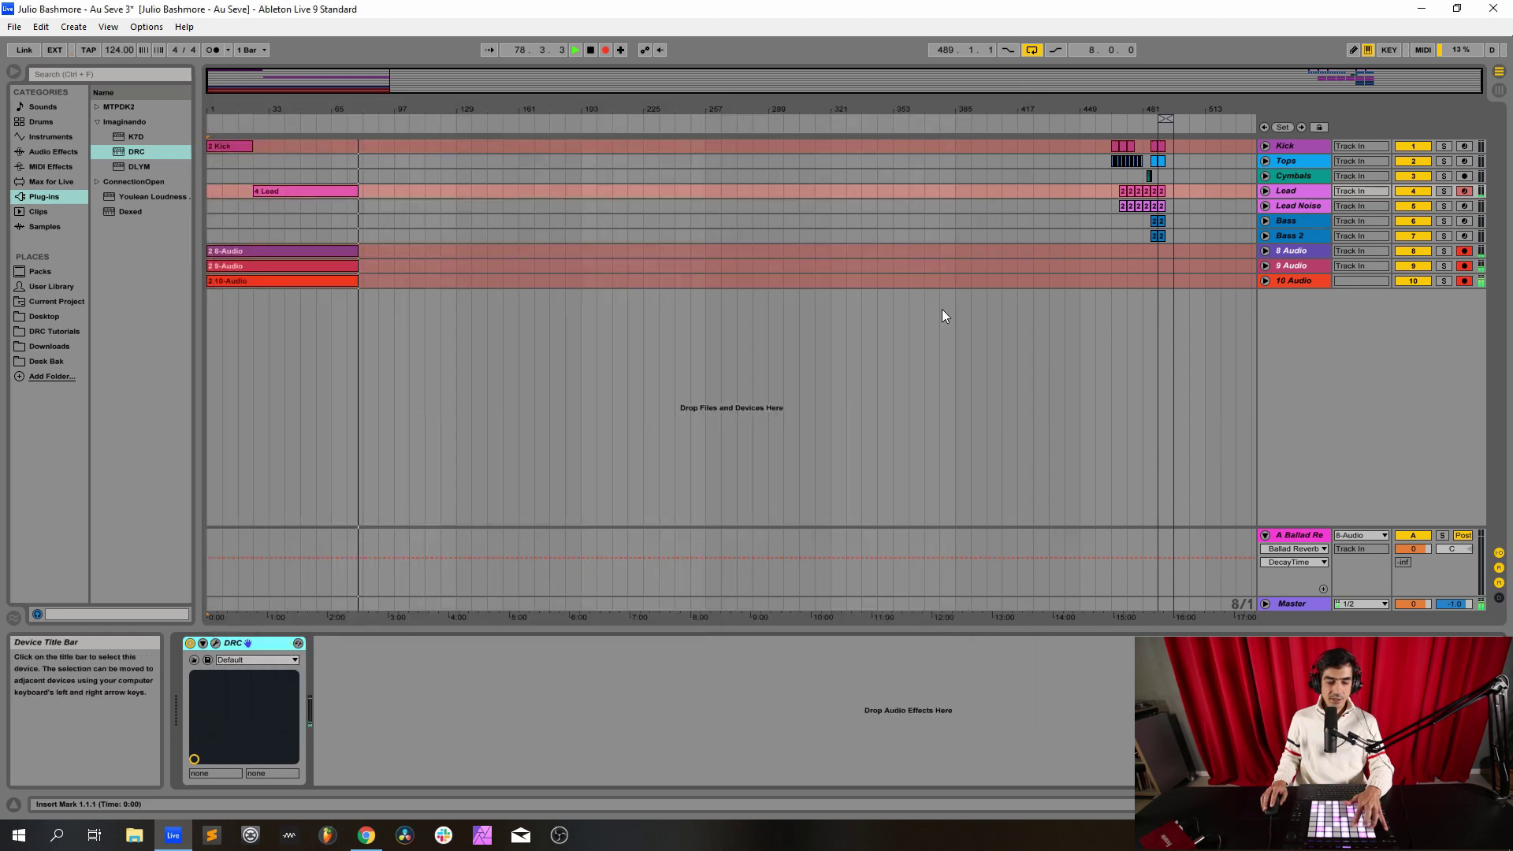
pyautogui.press('Tab')
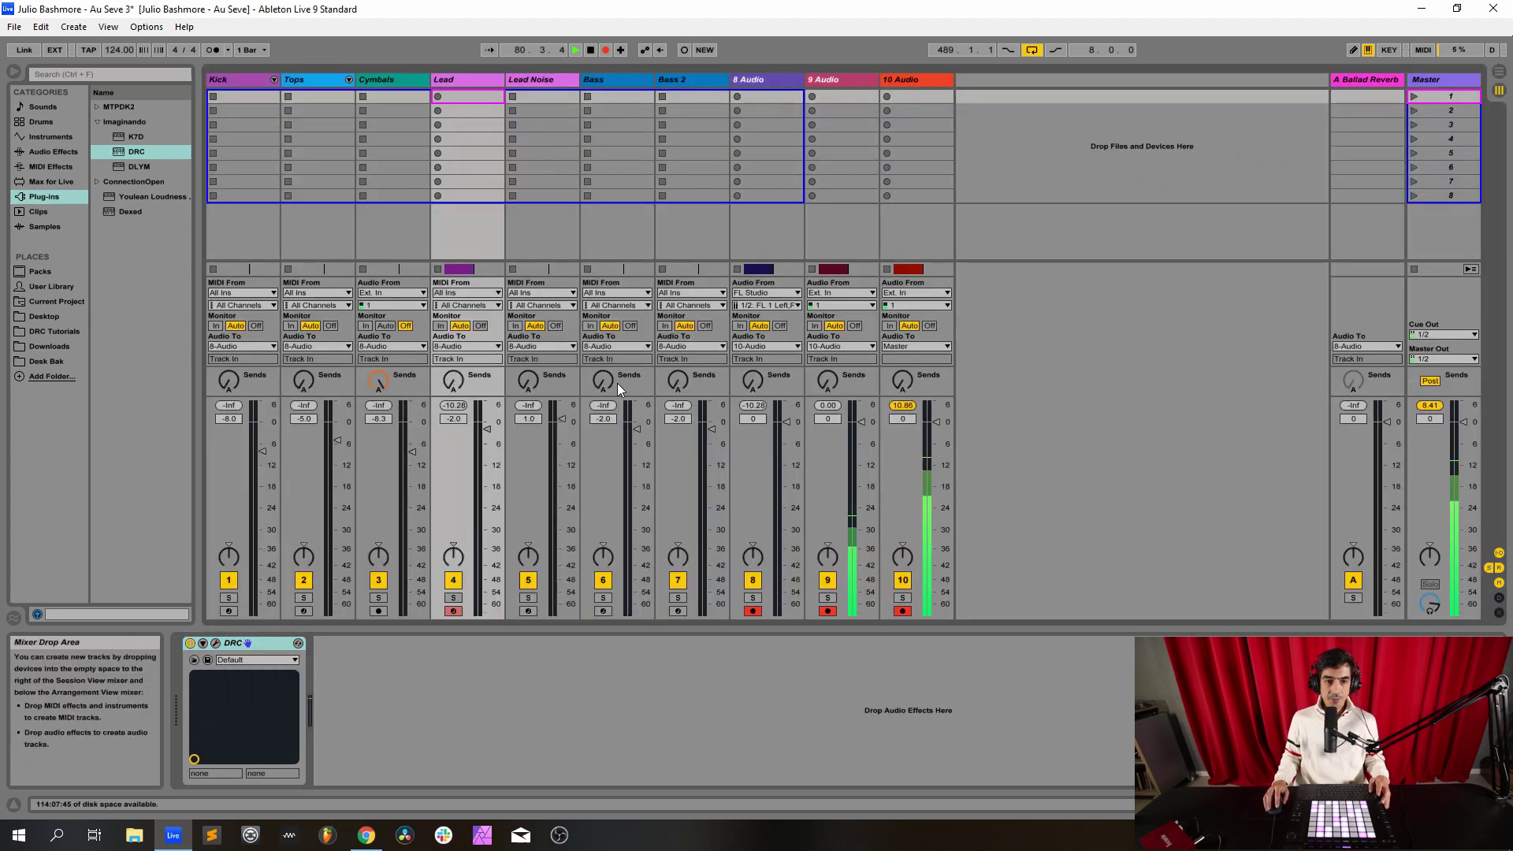
pyautogui.moveTo(454, 386); pyautogui.dragTo(453, 347)
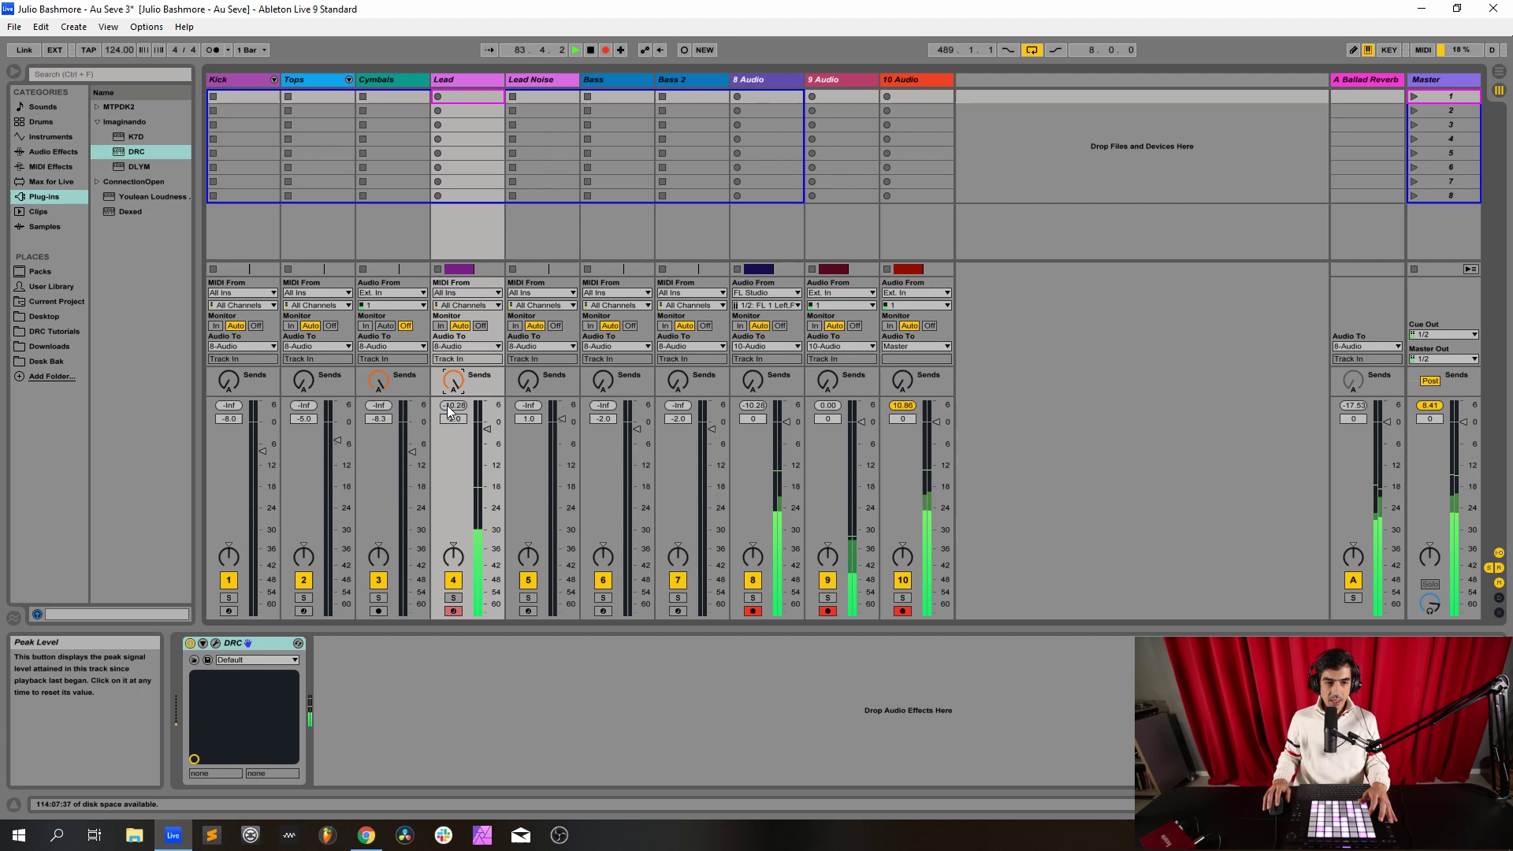
pyautogui.click(447, 612)
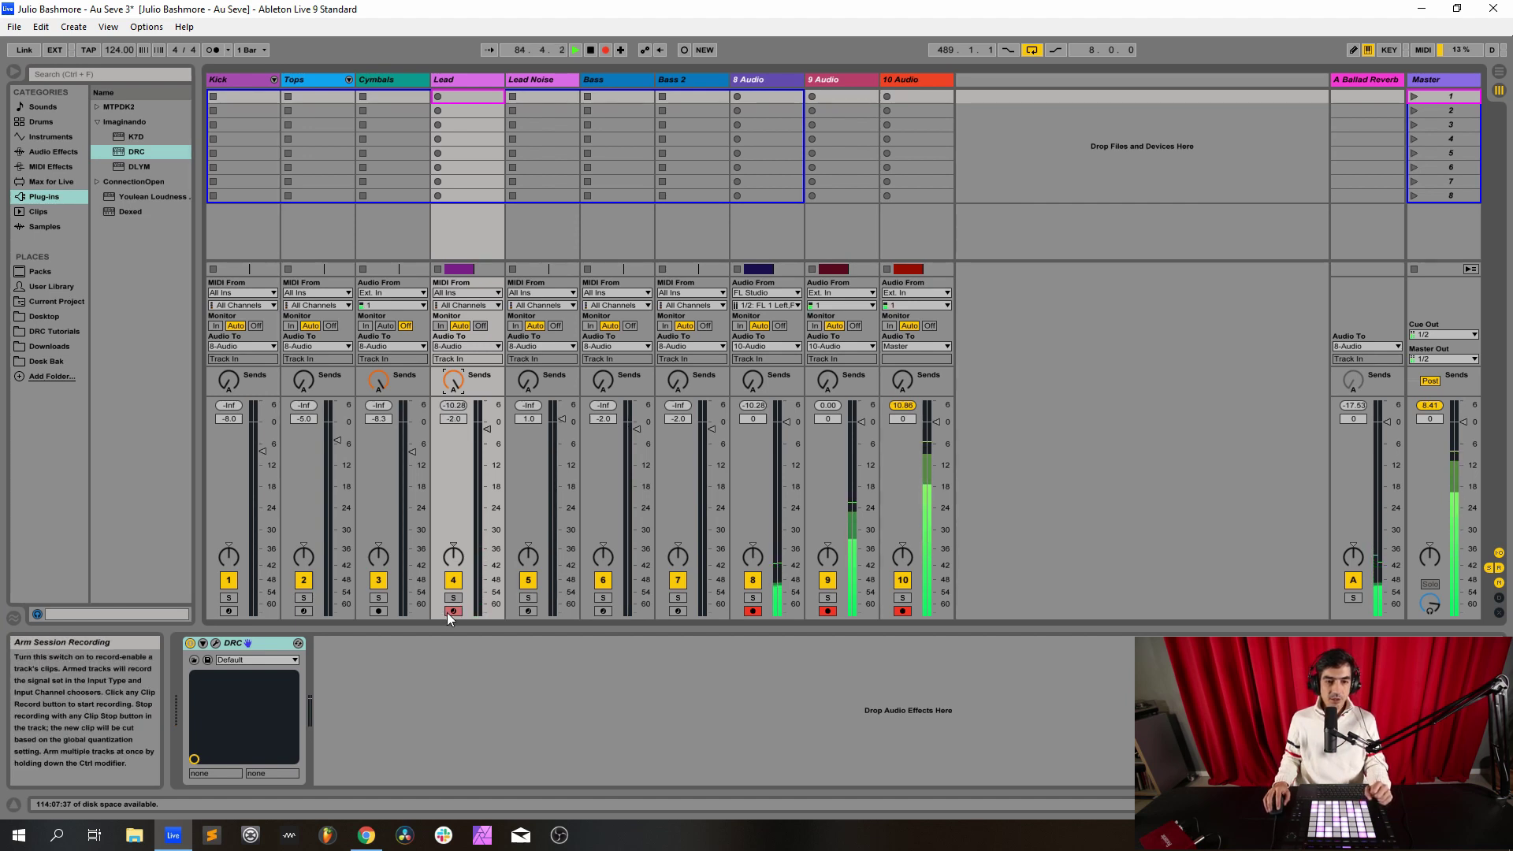
# - Arm Lead Noise instead of Lead and load a fresh DRC onto Lead Noise
pyautogui.click(528, 612)
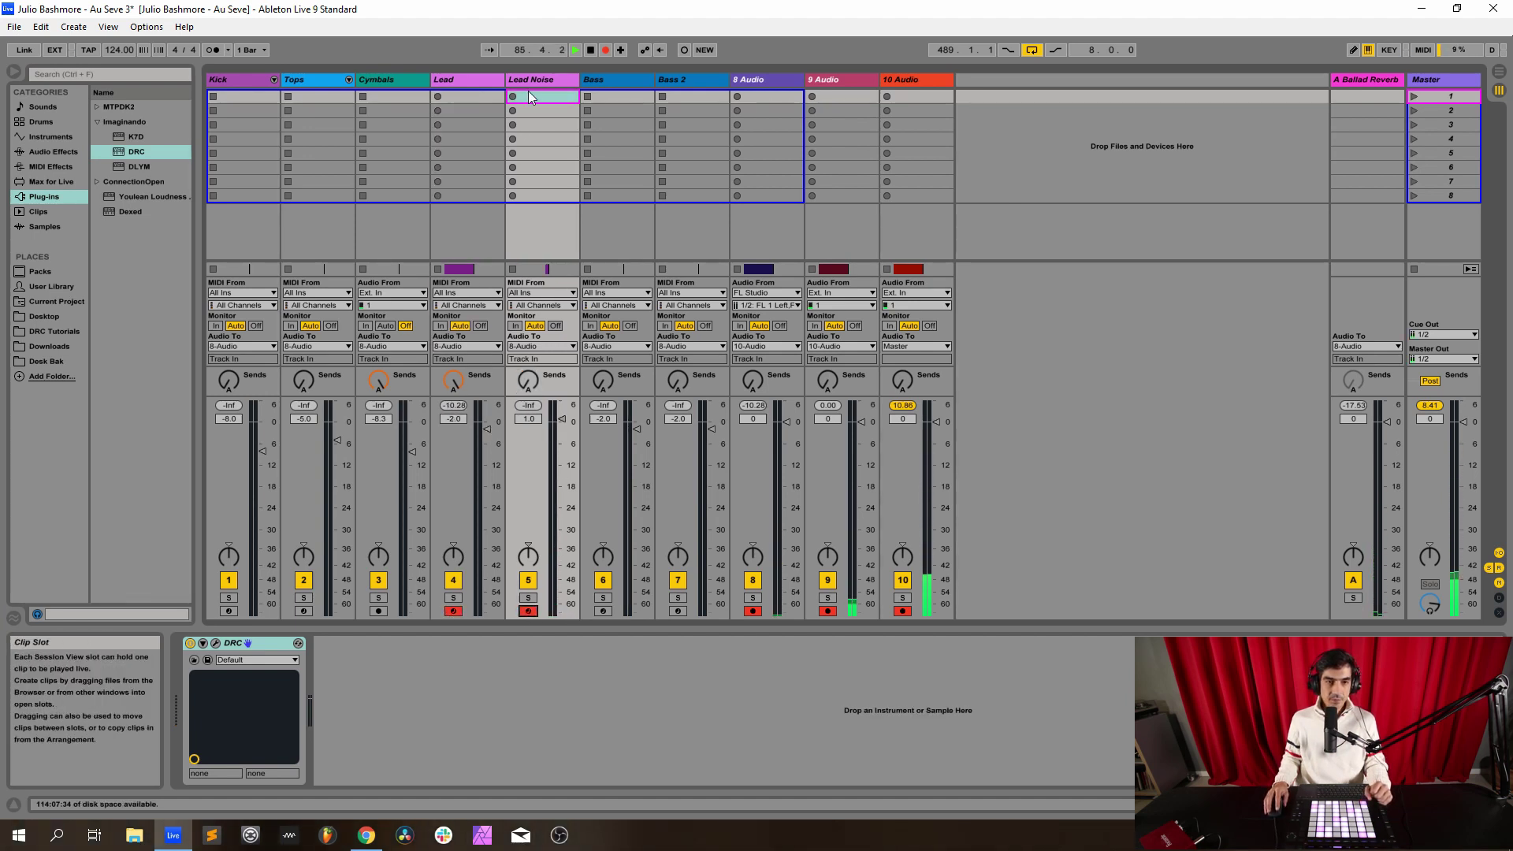
pyautogui.click(454, 611)
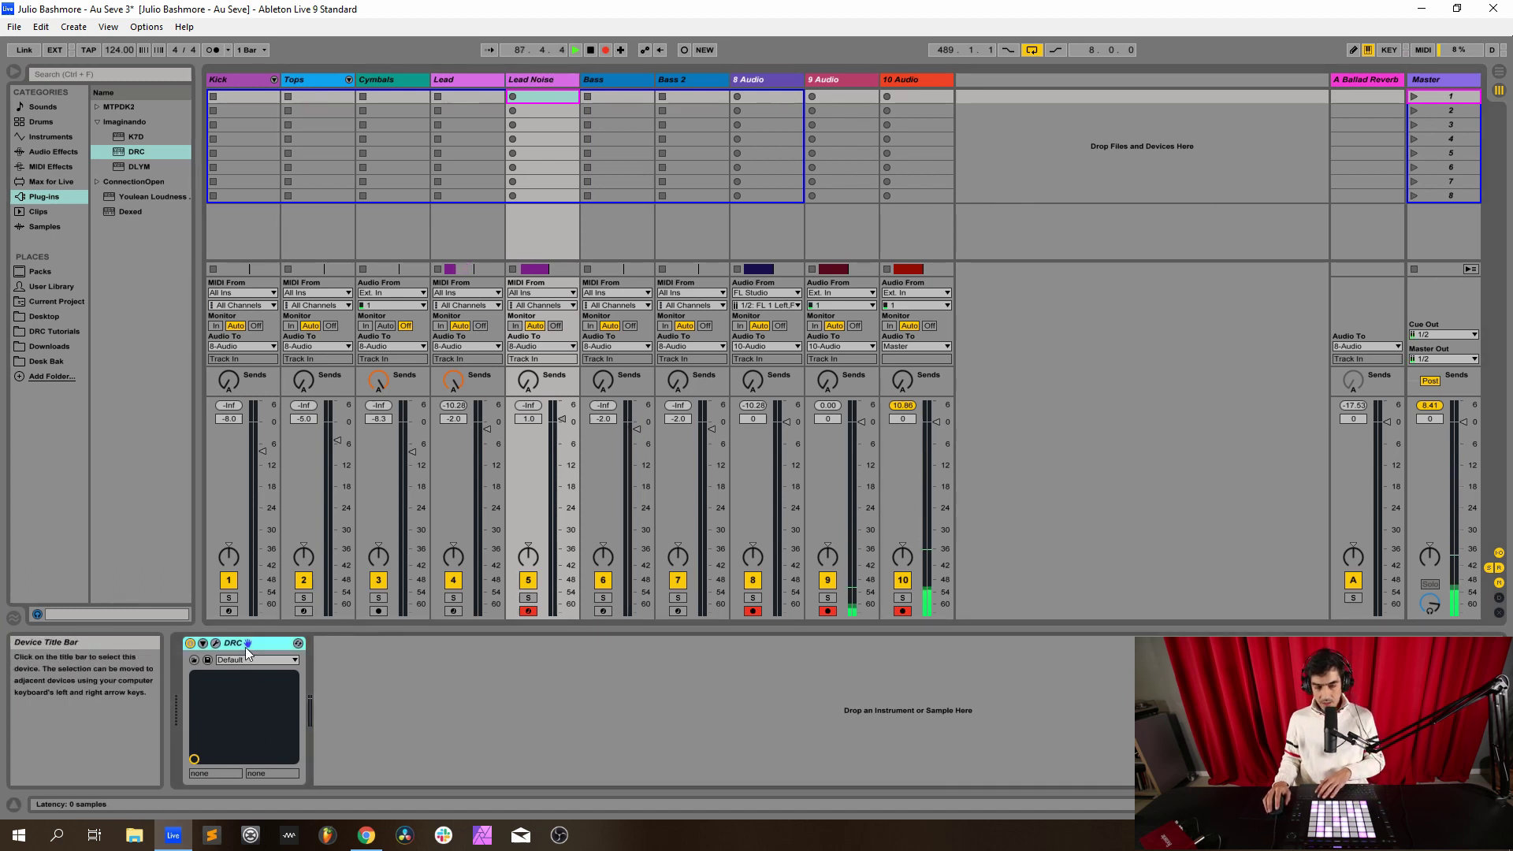
pyautogui.press('Delete')
pyautogui.click(137, 152)
pyautogui.moveTo(137, 152); pyautogui.dragTo(303, 688)
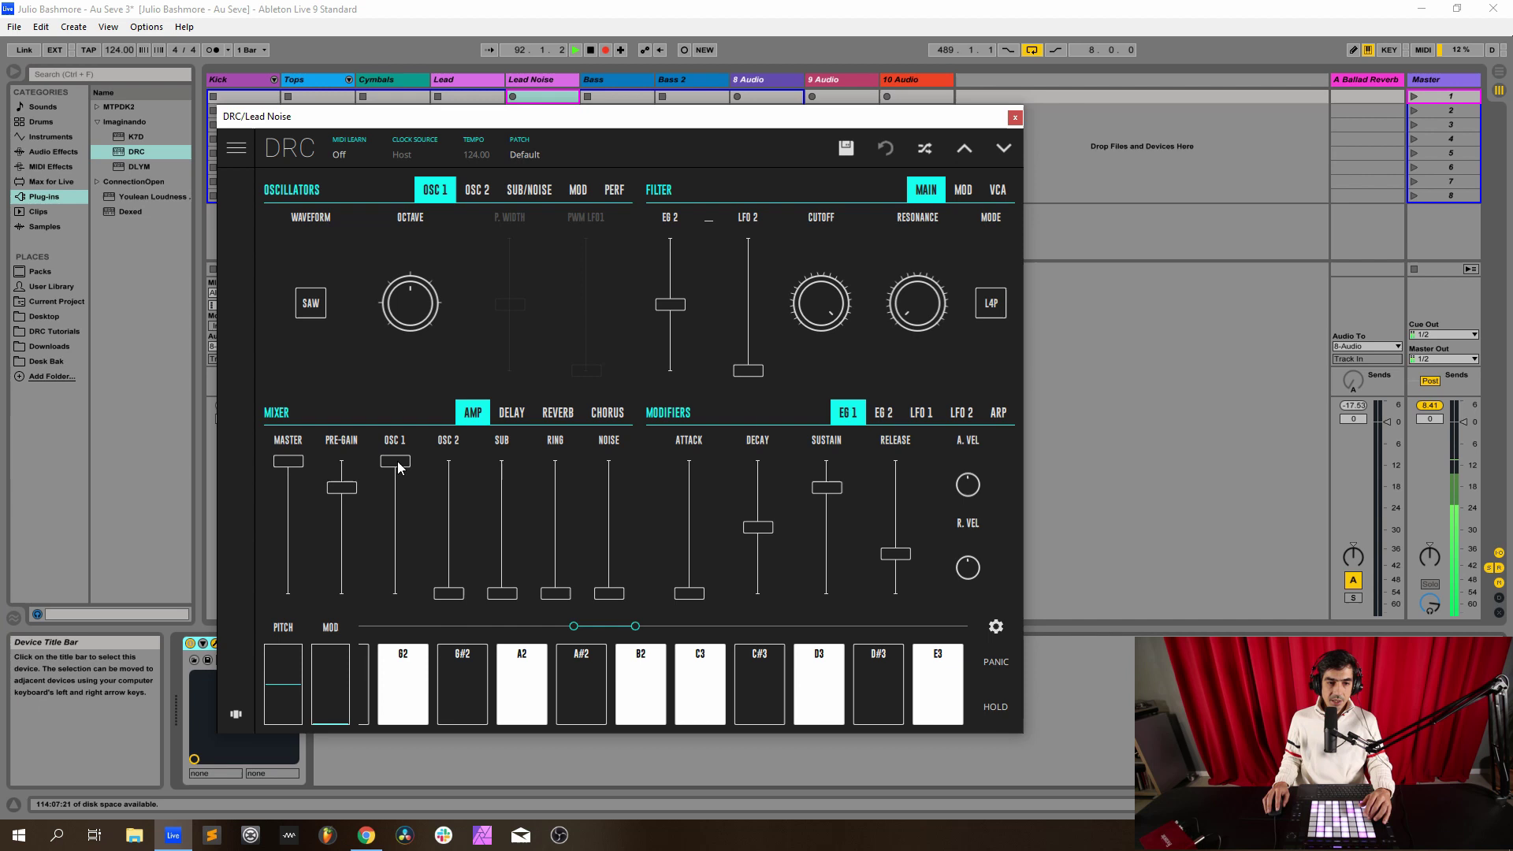
# - Silence oscillator 1 and raise pre-gain and noise level to maximum
pyautogui.moveTo(395, 461); pyautogui.dragTo(325, 581)
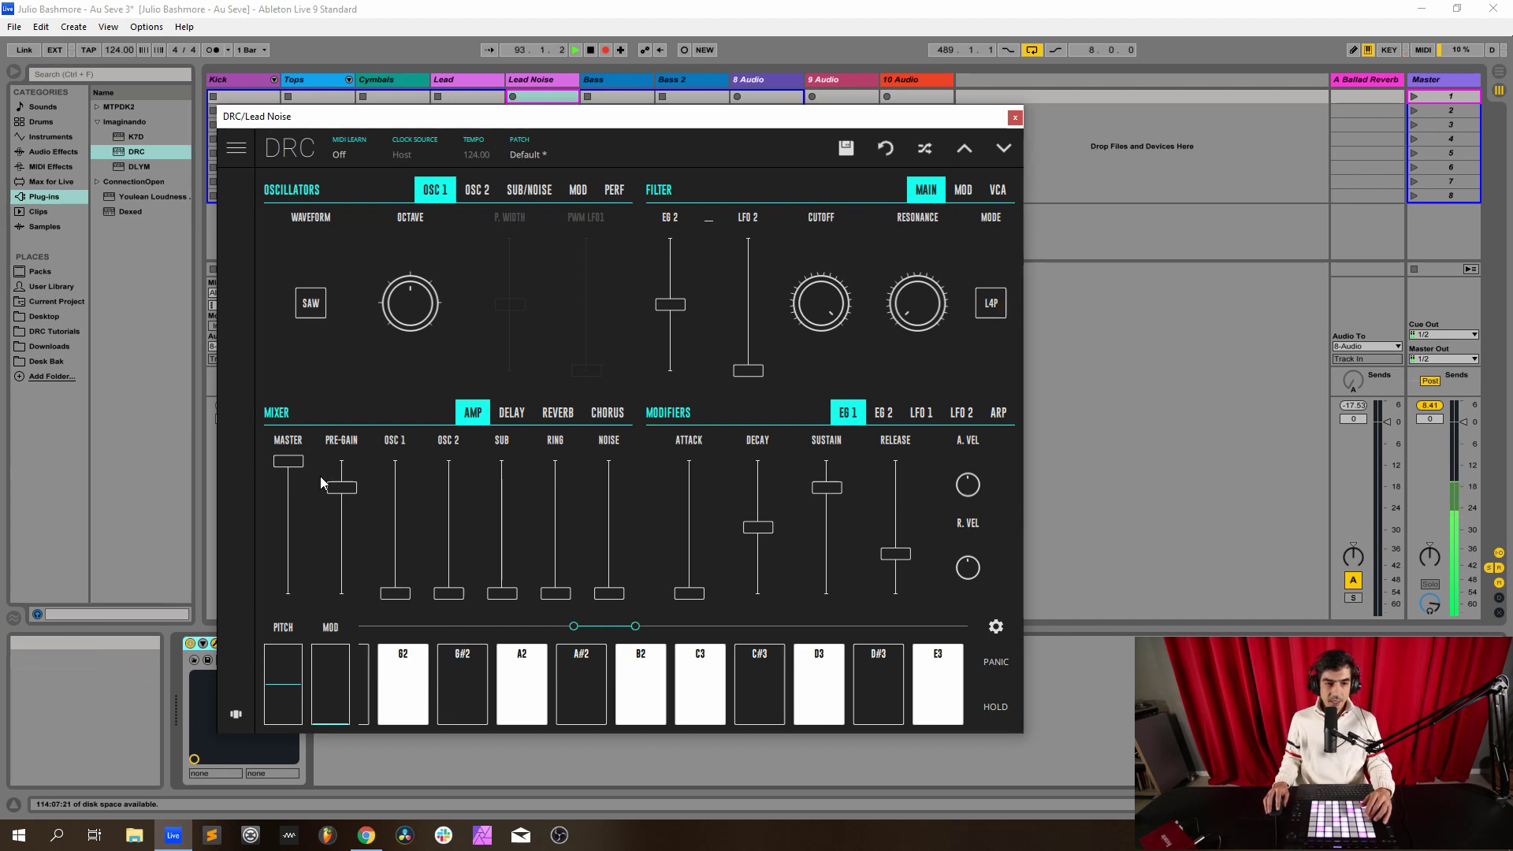
pyautogui.moveTo(320, 476); pyautogui.dragTo(381, 326)
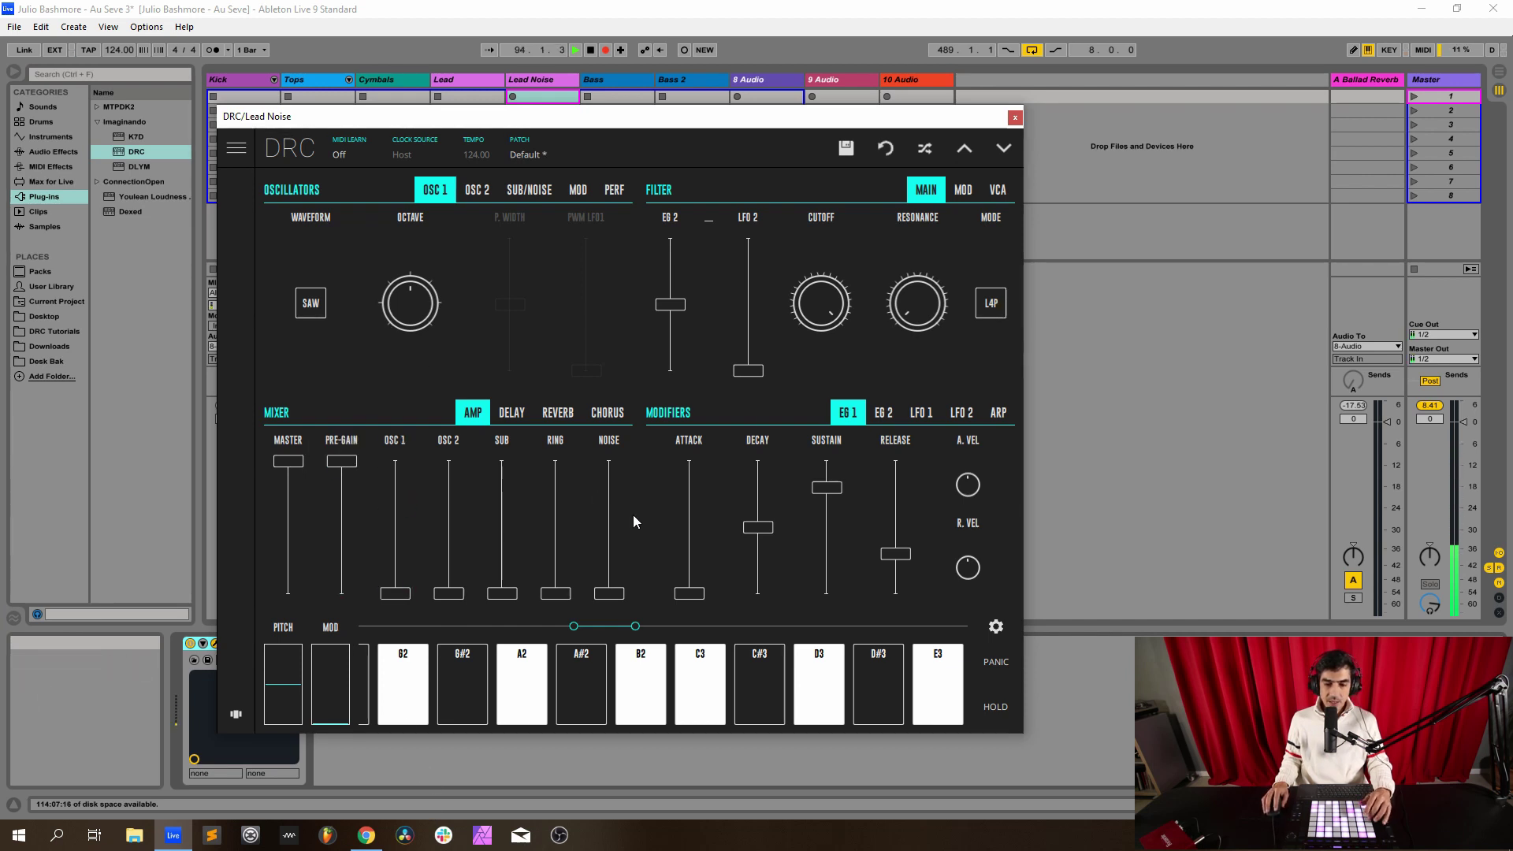
pyautogui.moveTo(612, 483); pyautogui.dragTo(611, 328)
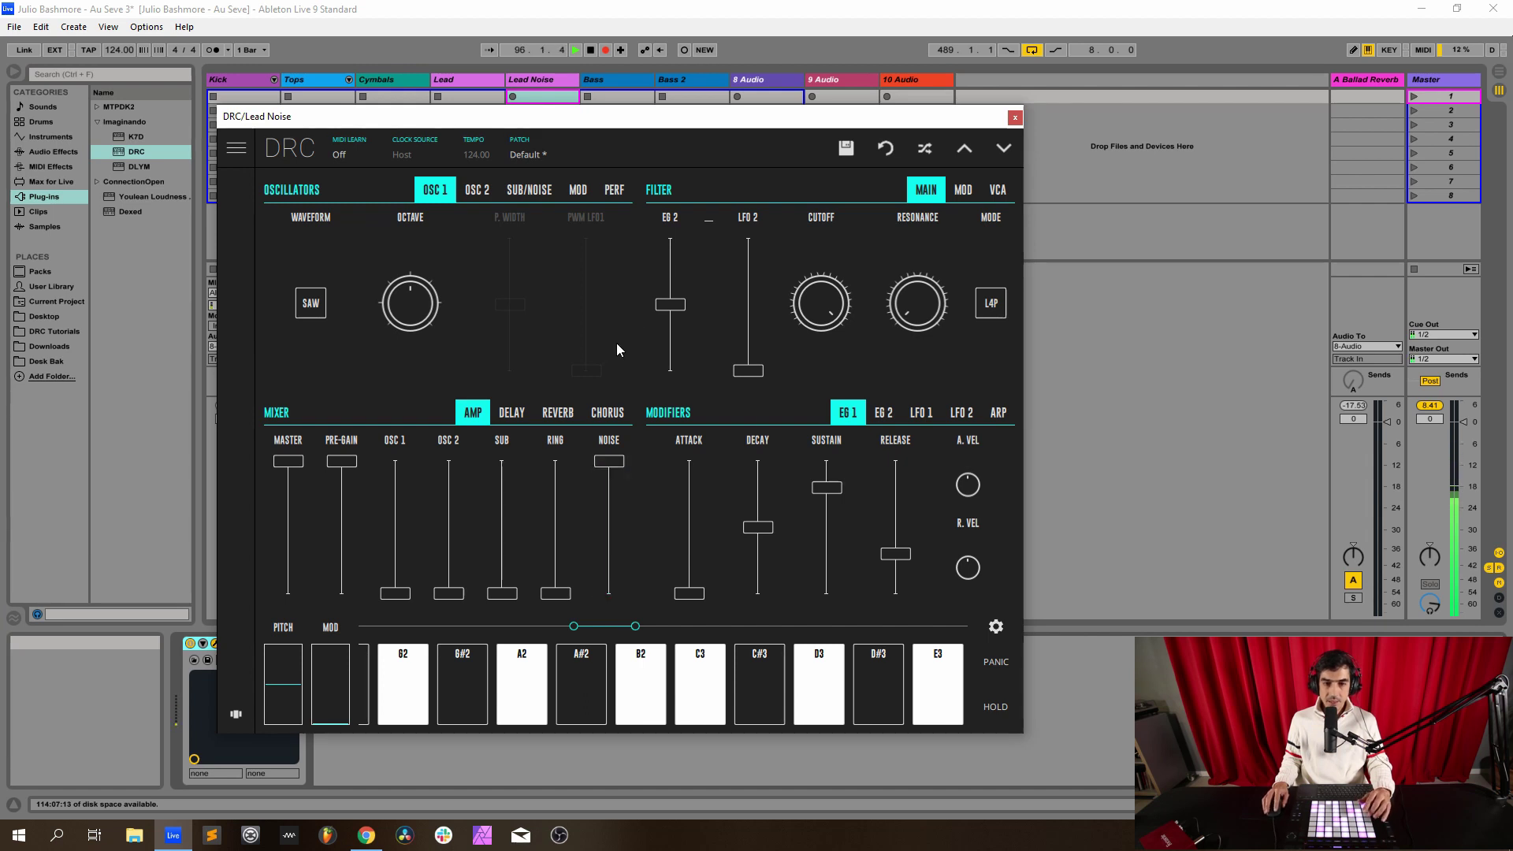
pyautogui.moveTo(681, 219)
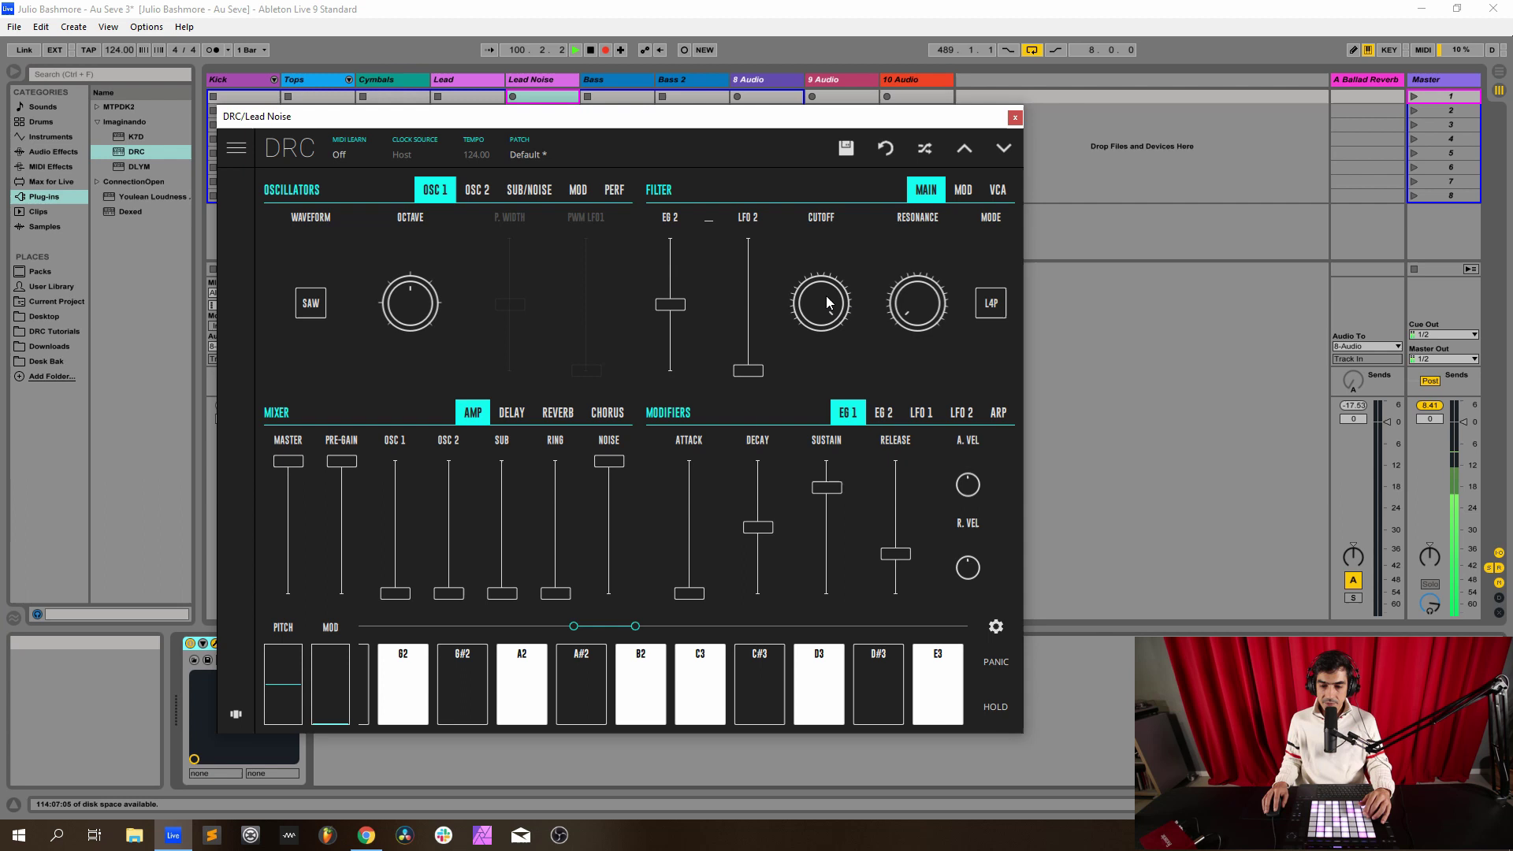
# - Open the filter cutoff to about 0.994 and raise resonance to about 0.382
pyautogui.moveTo(826, 296); pyautogui.dragTo(830, 327)
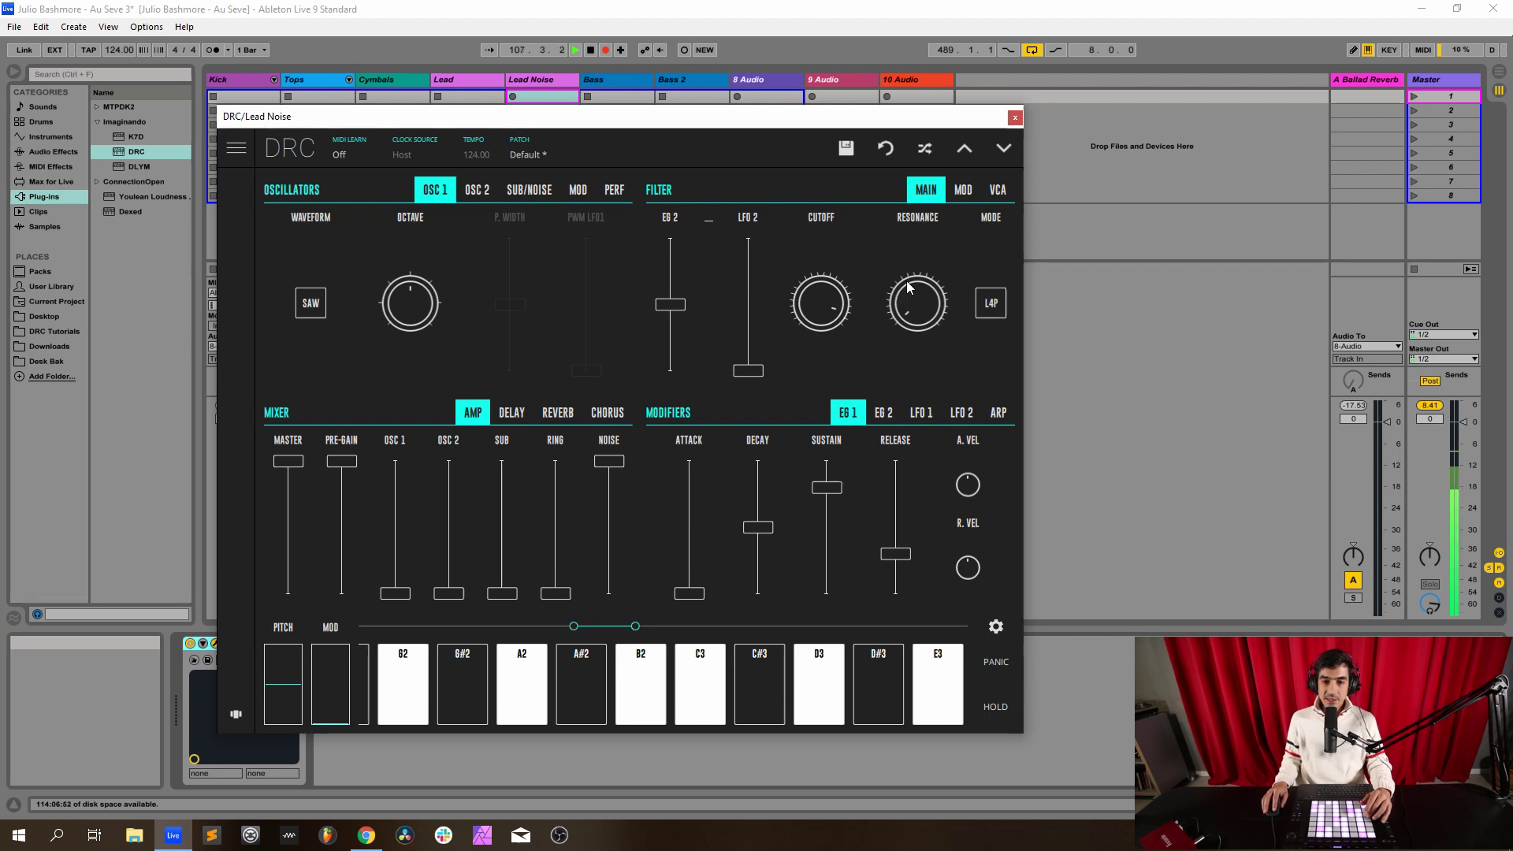
pyautogui.moveTo(911, 285); pyautogui.dragTo(1199, 143)
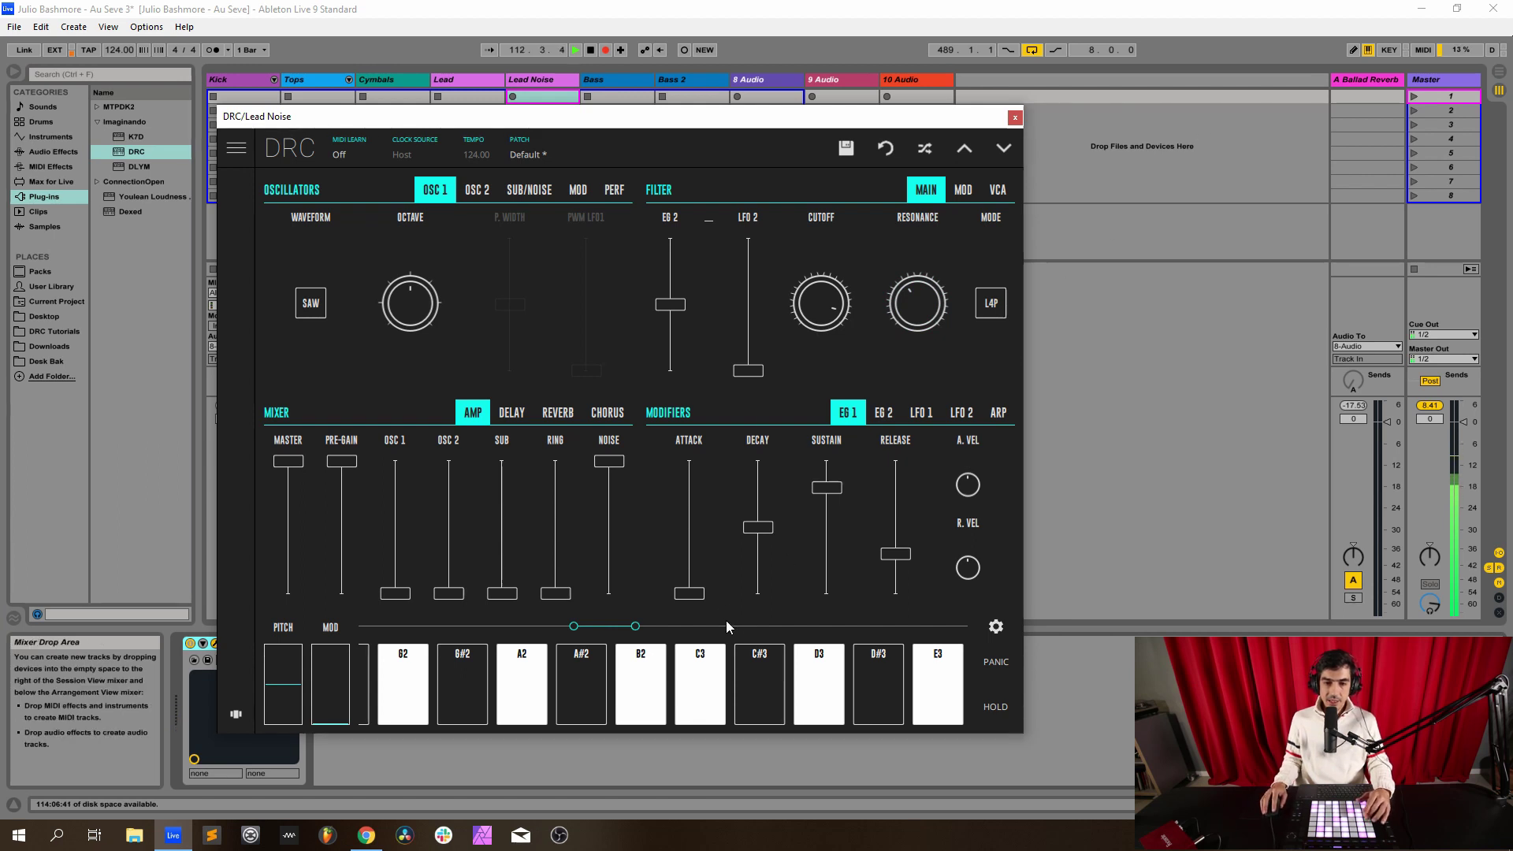
# - Lower the EG 1 decay to about 0.232 and pull sustain down to zero
pyautogui.moveTo(757, 534); pyautogui.dragTo(758, 565)
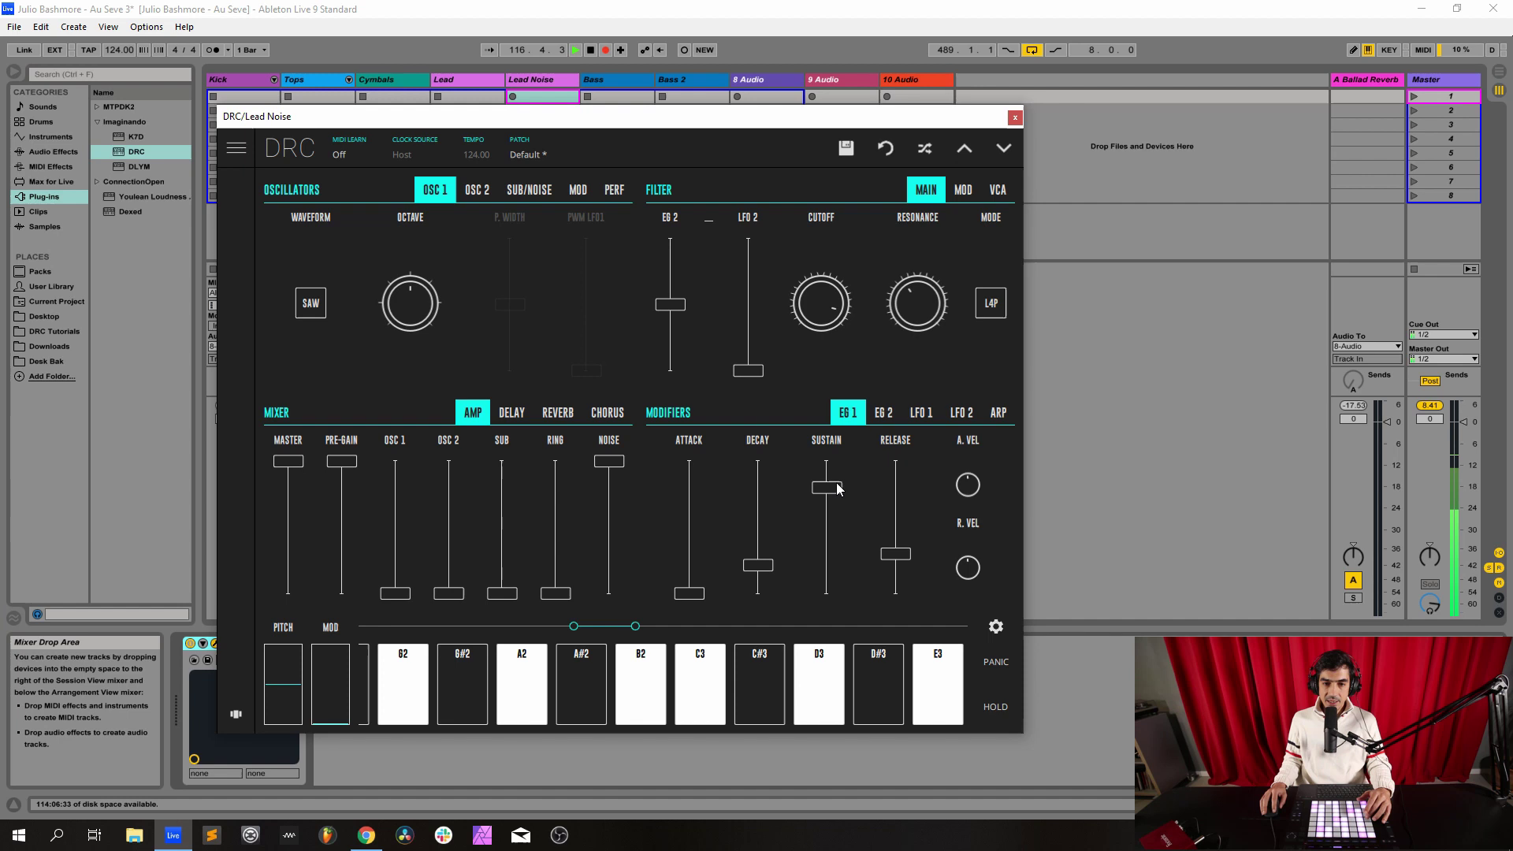
pyautogui.moveTo(837, 482); pyautogui.dragTo(903, 560)
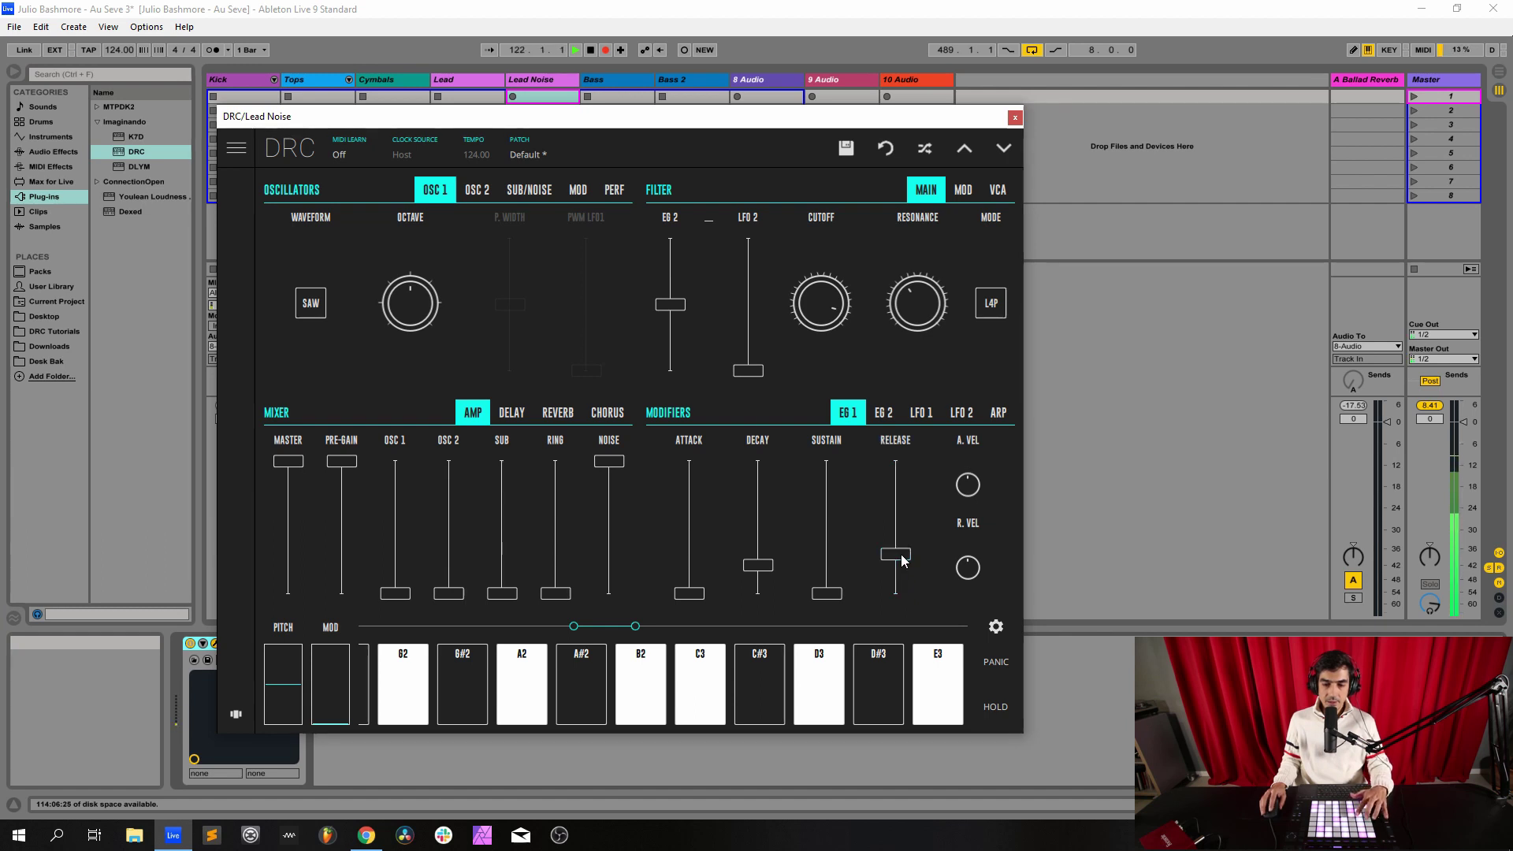
# - Show the EG 2 envelope and lower its attack to about 0.028
pyautogui.click(876, 411)
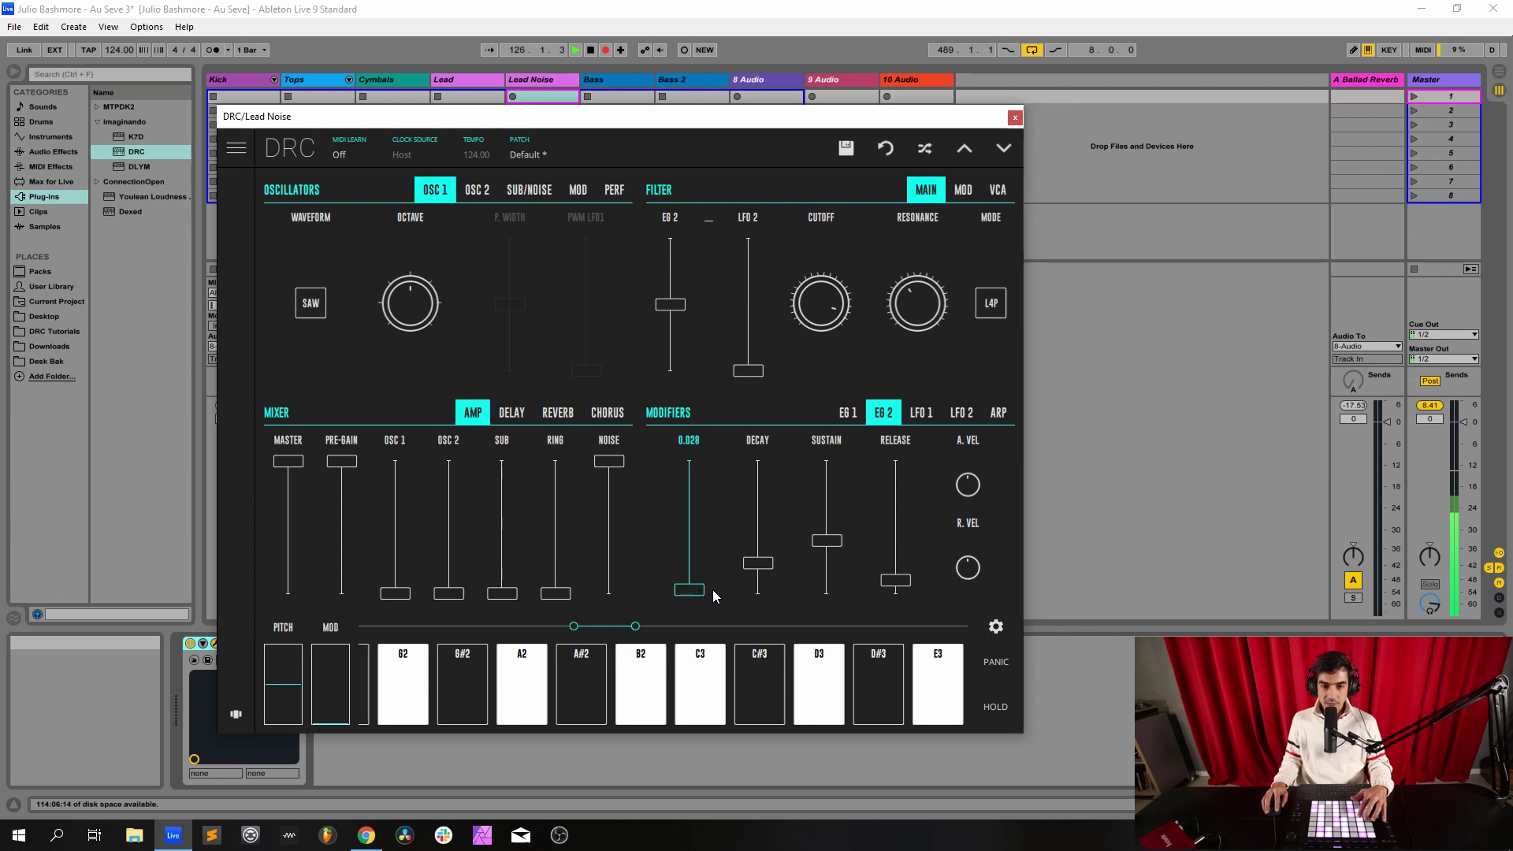
pyautogui.moveTo(719, 589); pyautogui.dragTo(767, 563)
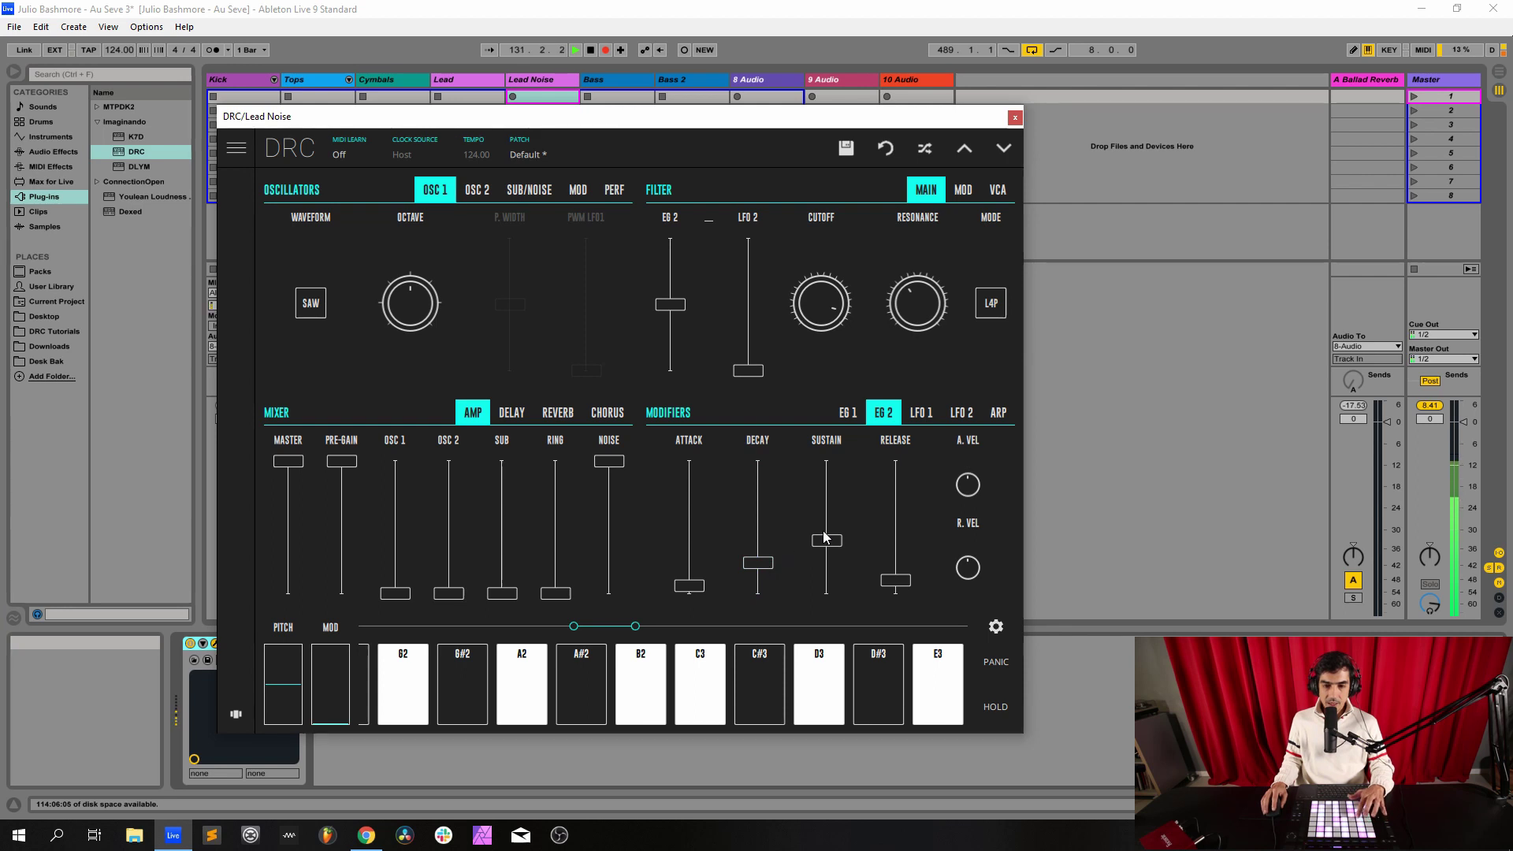
pyautogui.moveTo(833, 446)
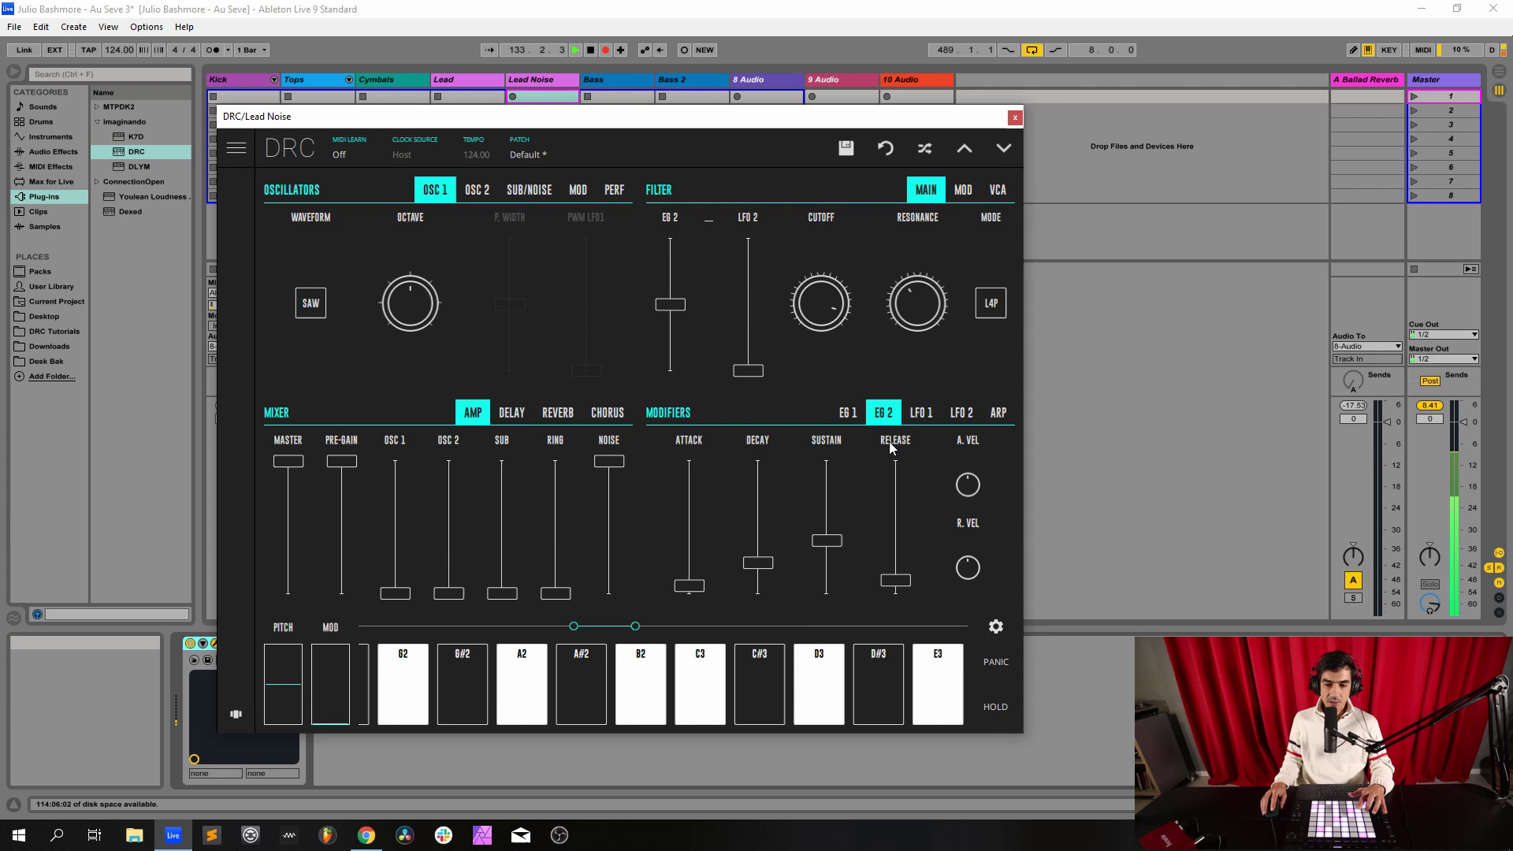
# - Close the Lead Noise editor, adjust its reverb send, and arm Lead, Lead Noise and tracks 8–10
pyautogui.click(1016, 117)
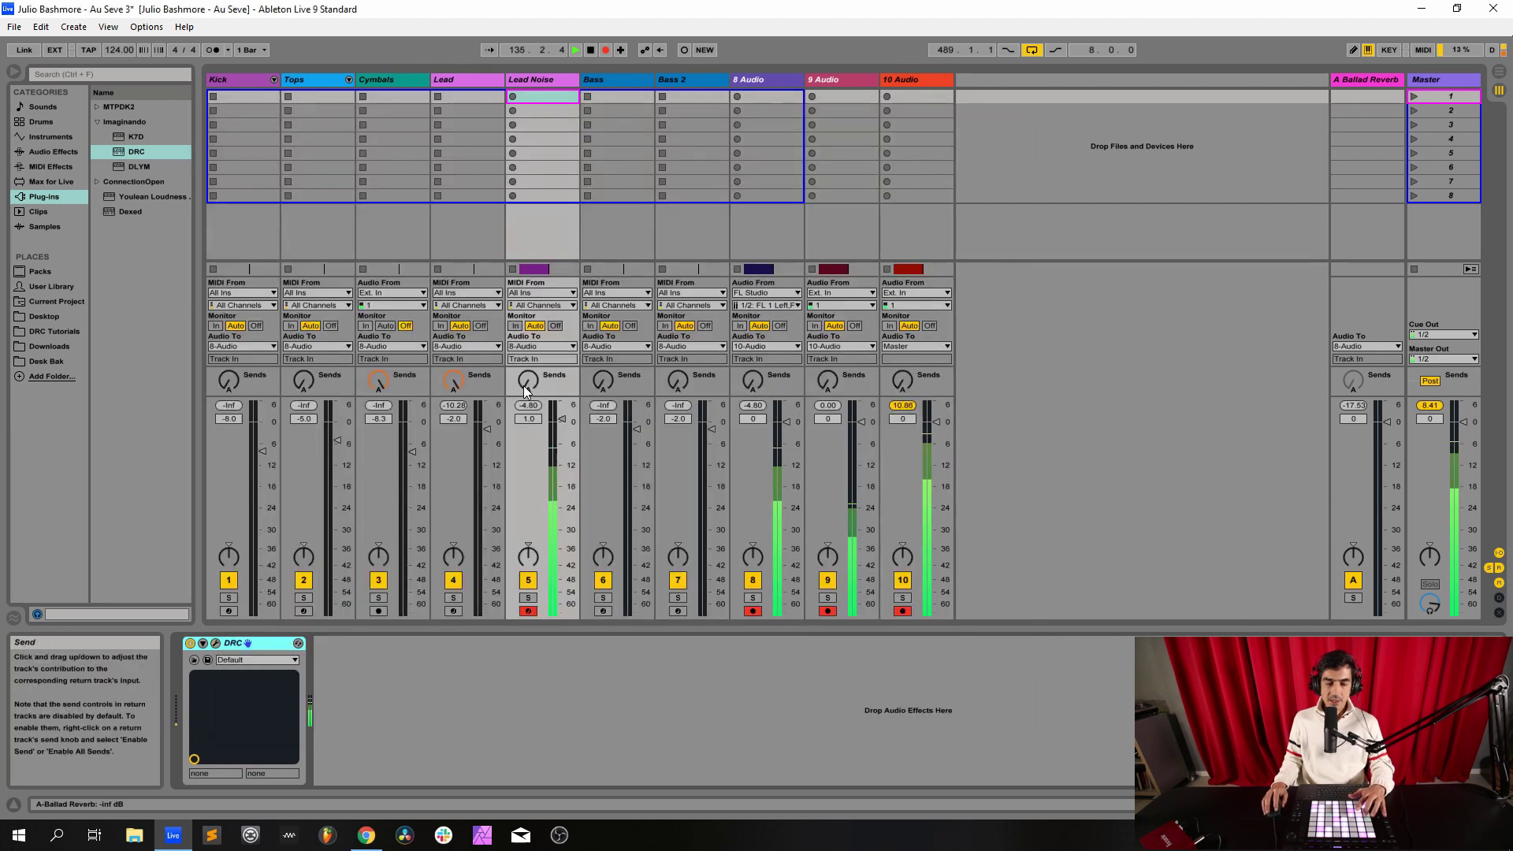
pyautogui.moveTo(528, 381); pyautogui.dragTo(530, 380)
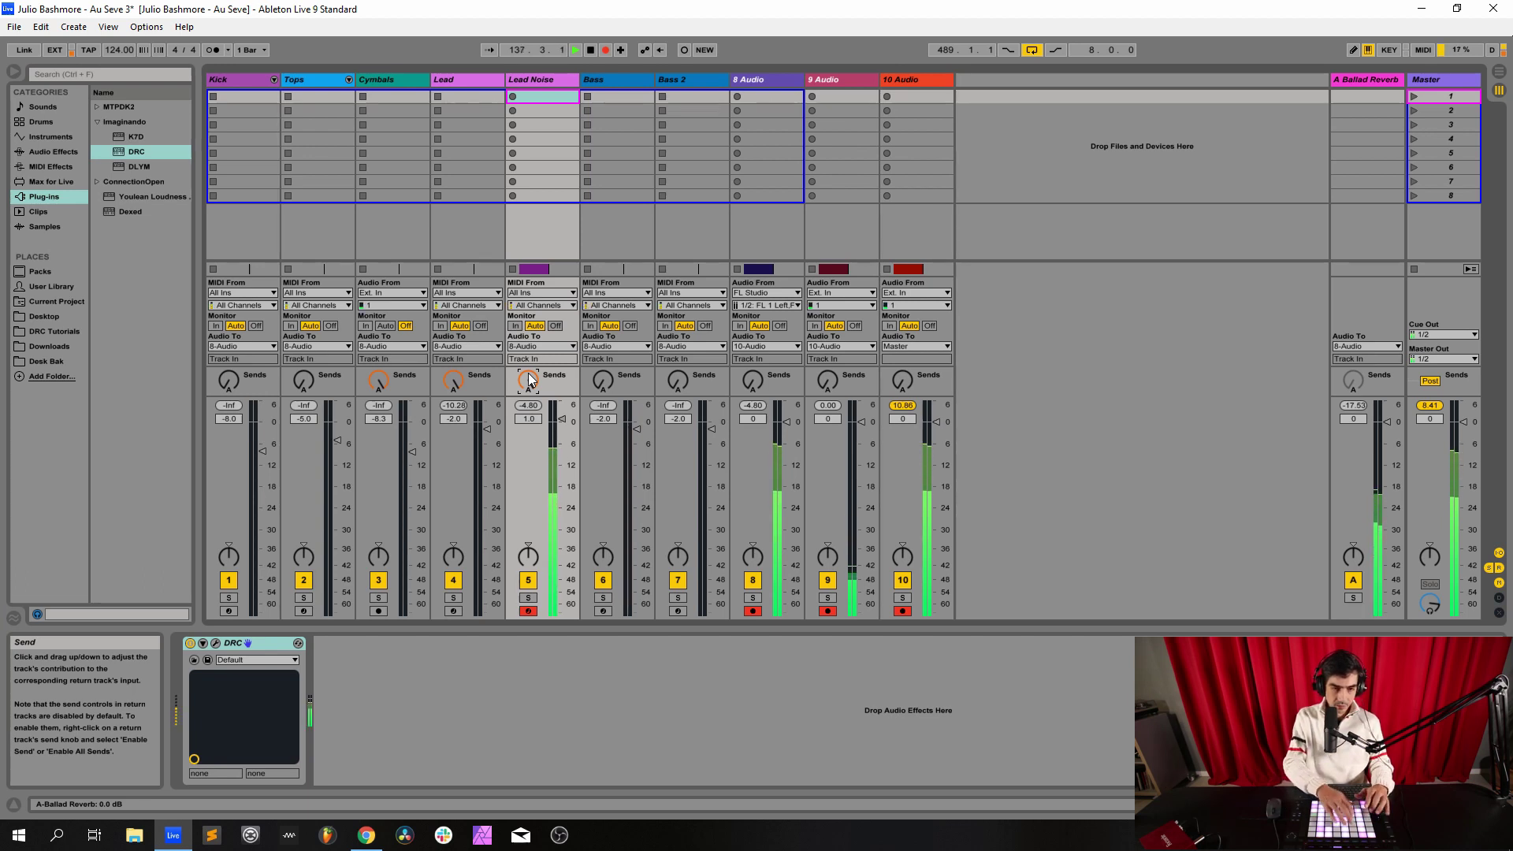
pyautogui.click(452, 611)
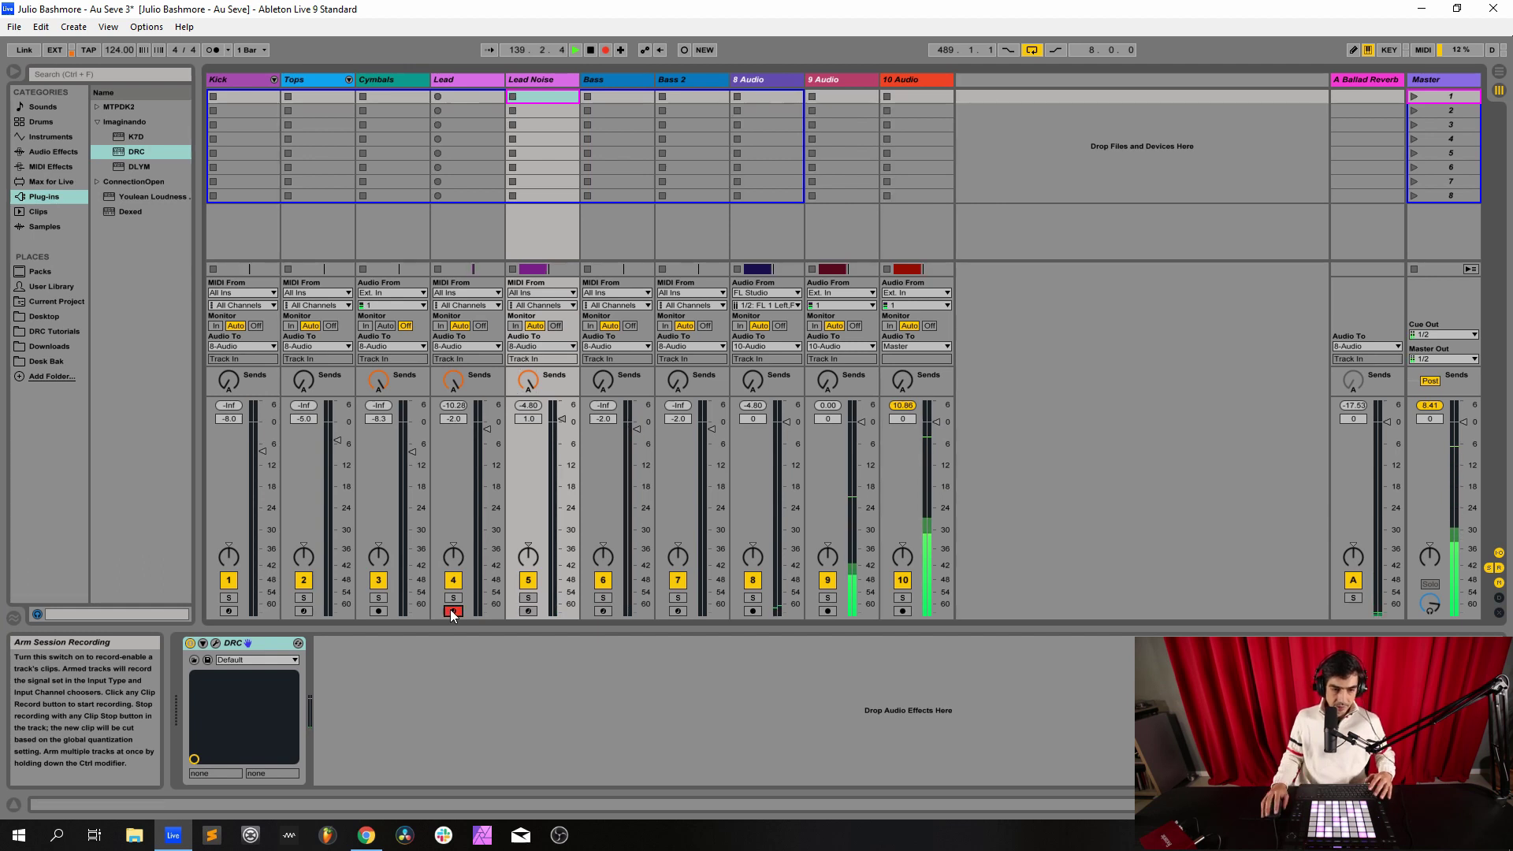
pyautogui.keyDown('ctrl'); pyautogui.click(528, 611); pyautogui.keyUp('ctrl')
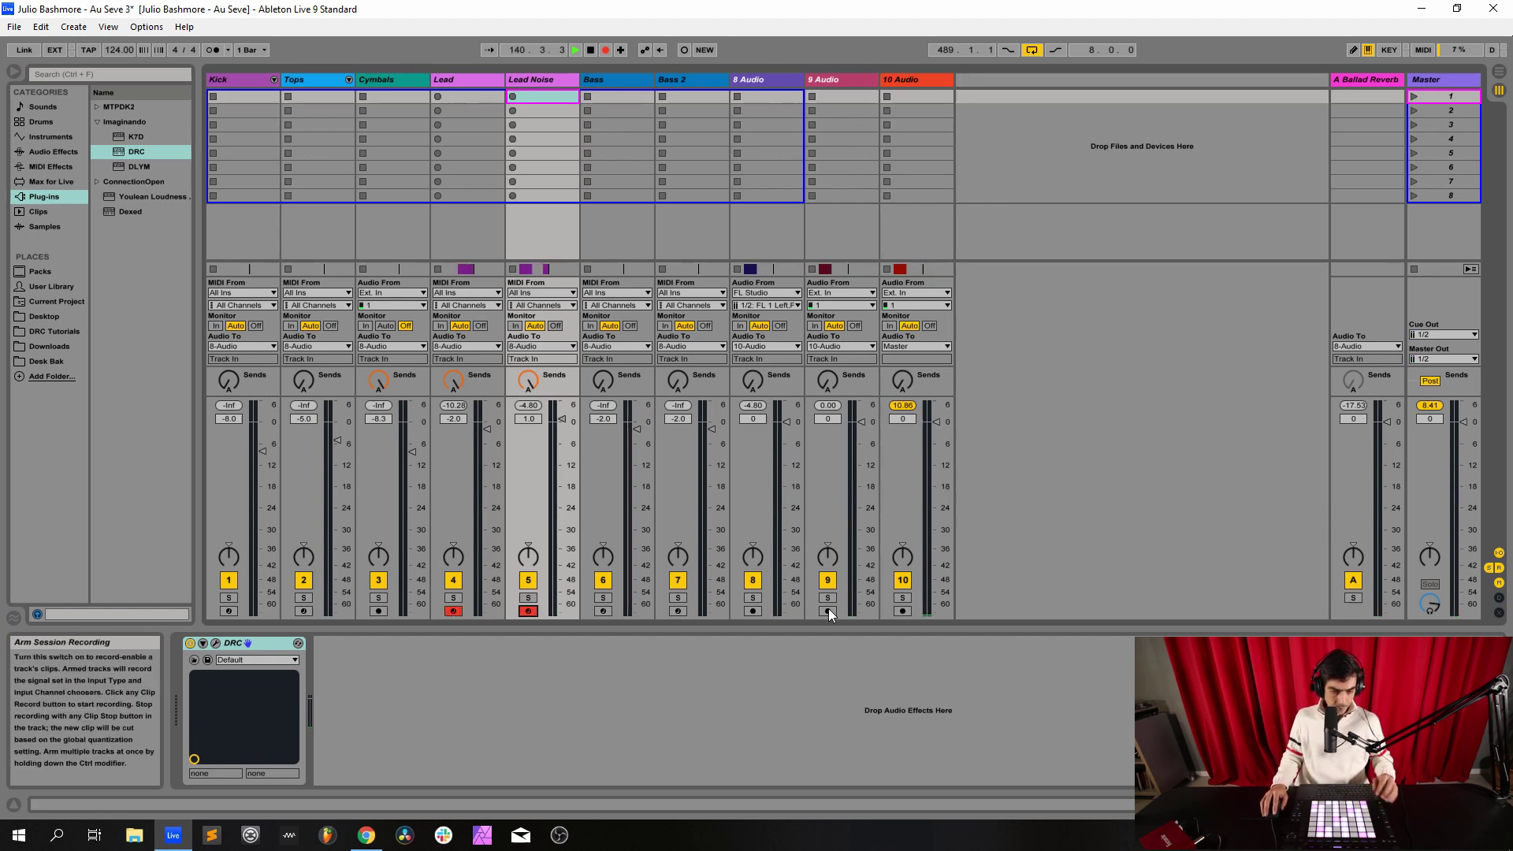
pyautogui.keyDown('ctrl'); pyautogui.click(903, 611); pyautogui.keyUp('ctrl')
pyautogui.keyDown('ctrl'); pyautogui.click(827, 611); pyautogui.keyUp('ctrl')
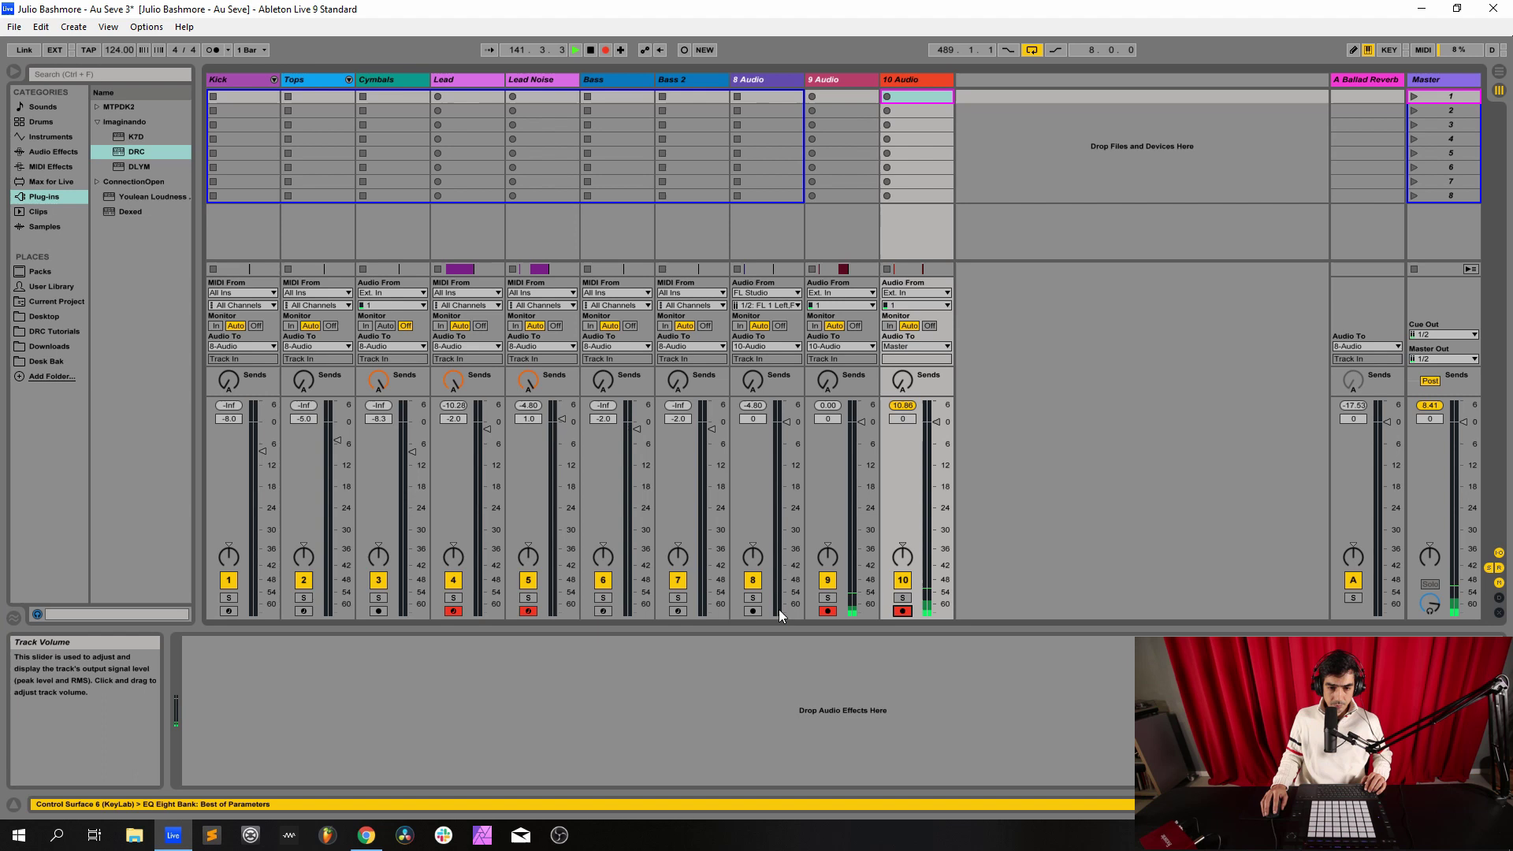
pyautogui.keyDown('ctrl'); pyautogui.click(753, 611); pyautogui.keyUp('ctrl')
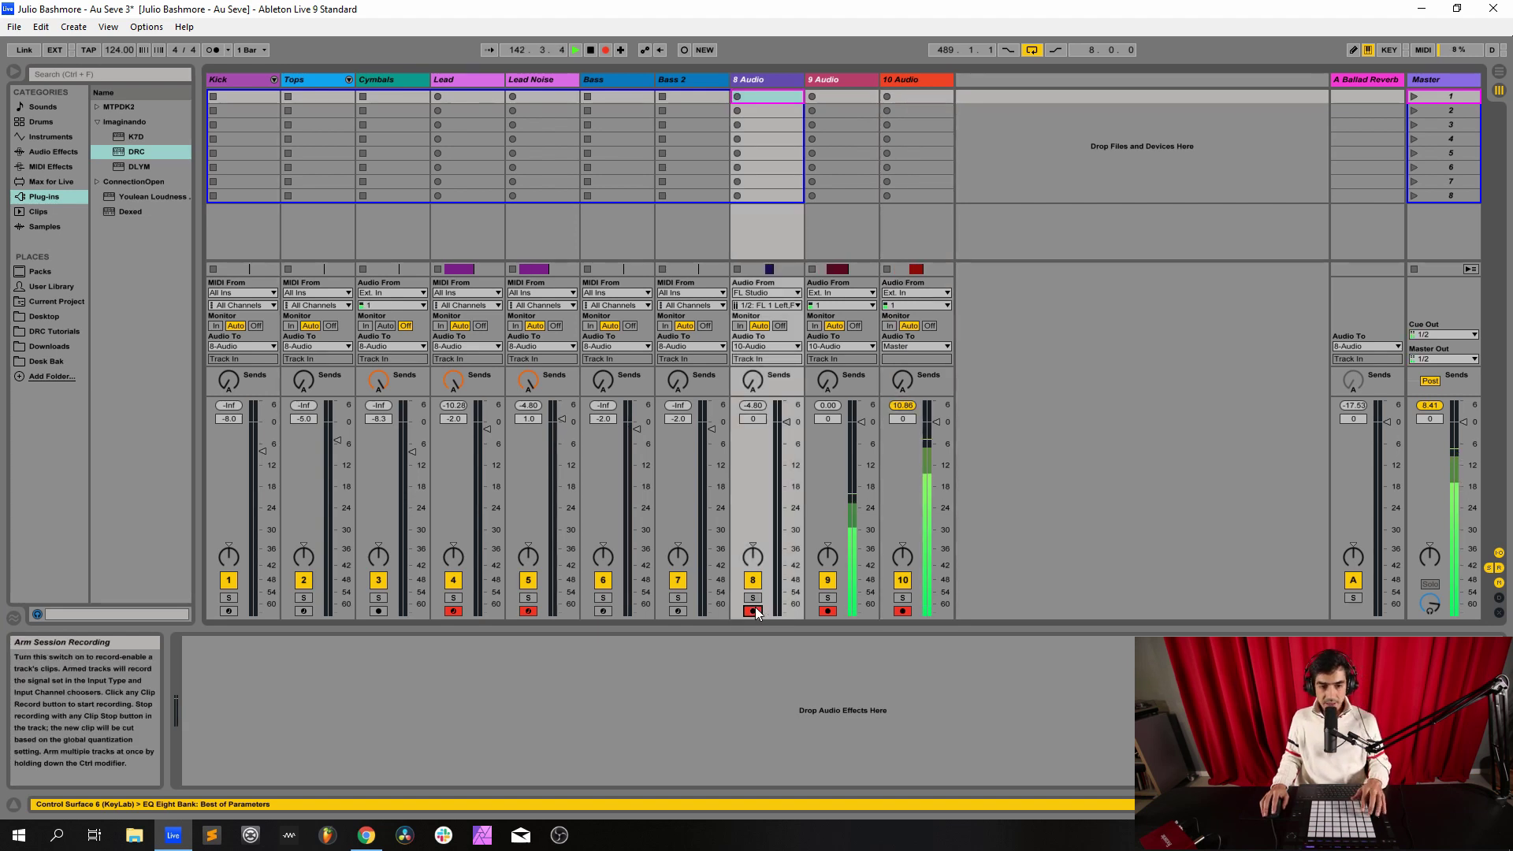
# - Disarm Lead and select and arm the Bass track
pyautogui.click(550, 78)
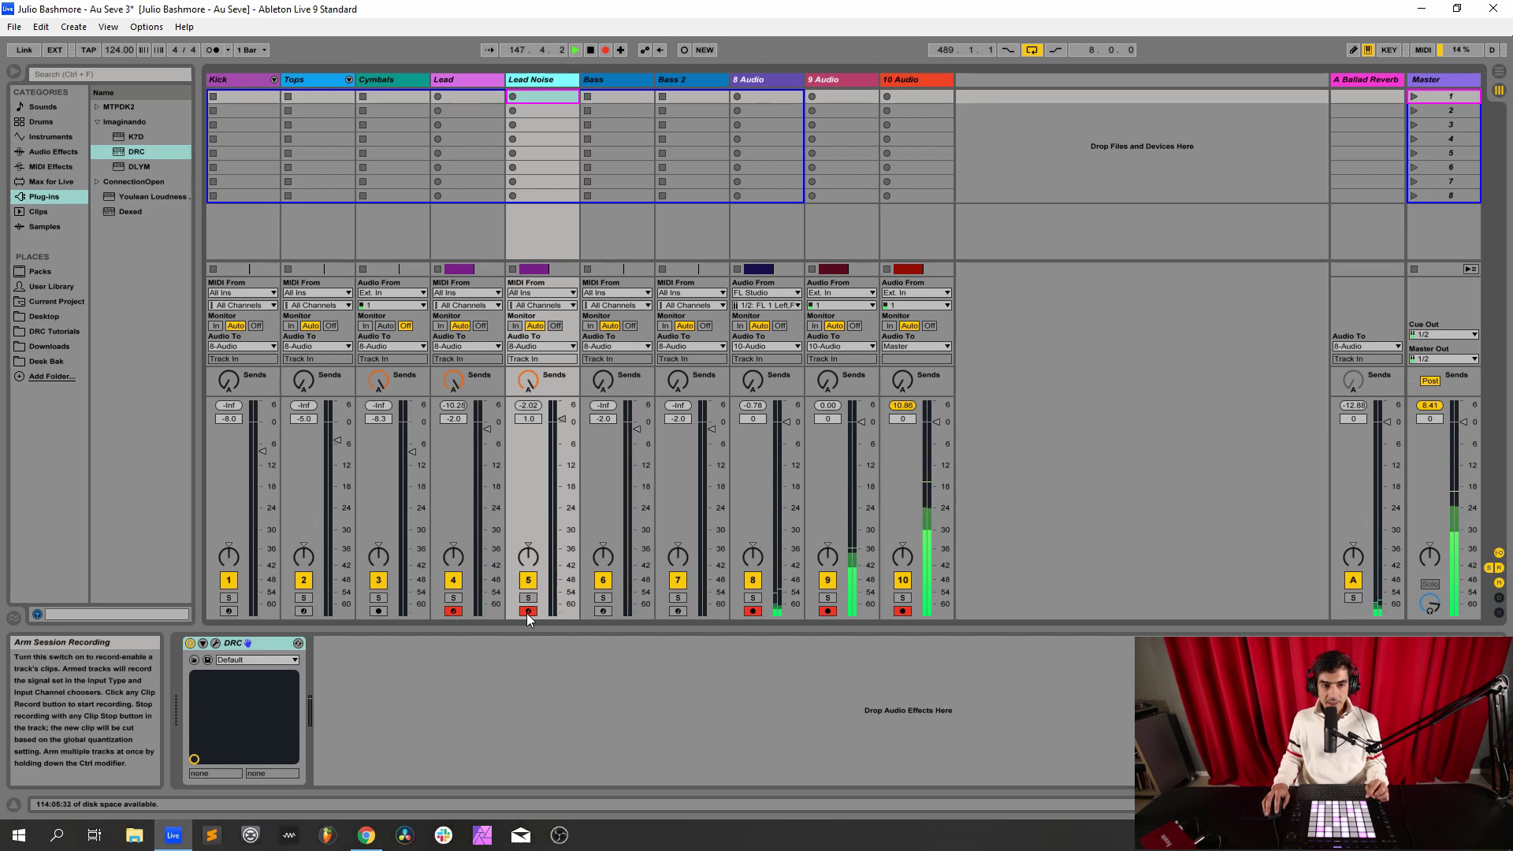
pyautogui.click(453, 610)
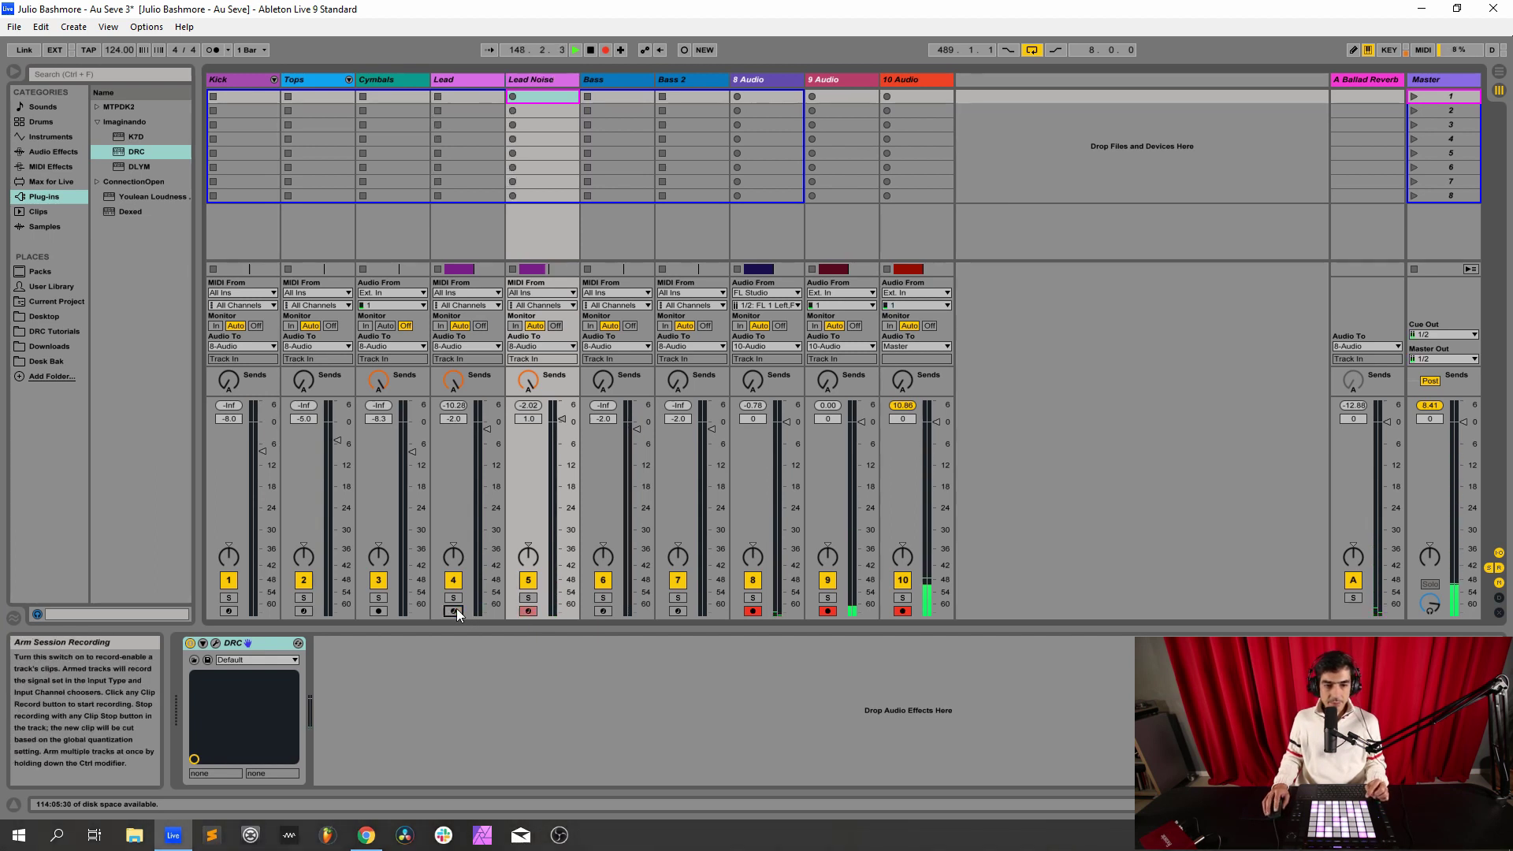
pyautogui.click(604, 80)
# - Replace the Bass track's DRC with a fresh instance ahead of EQ Eight and open its editor
pyautogui.click(259, 646)
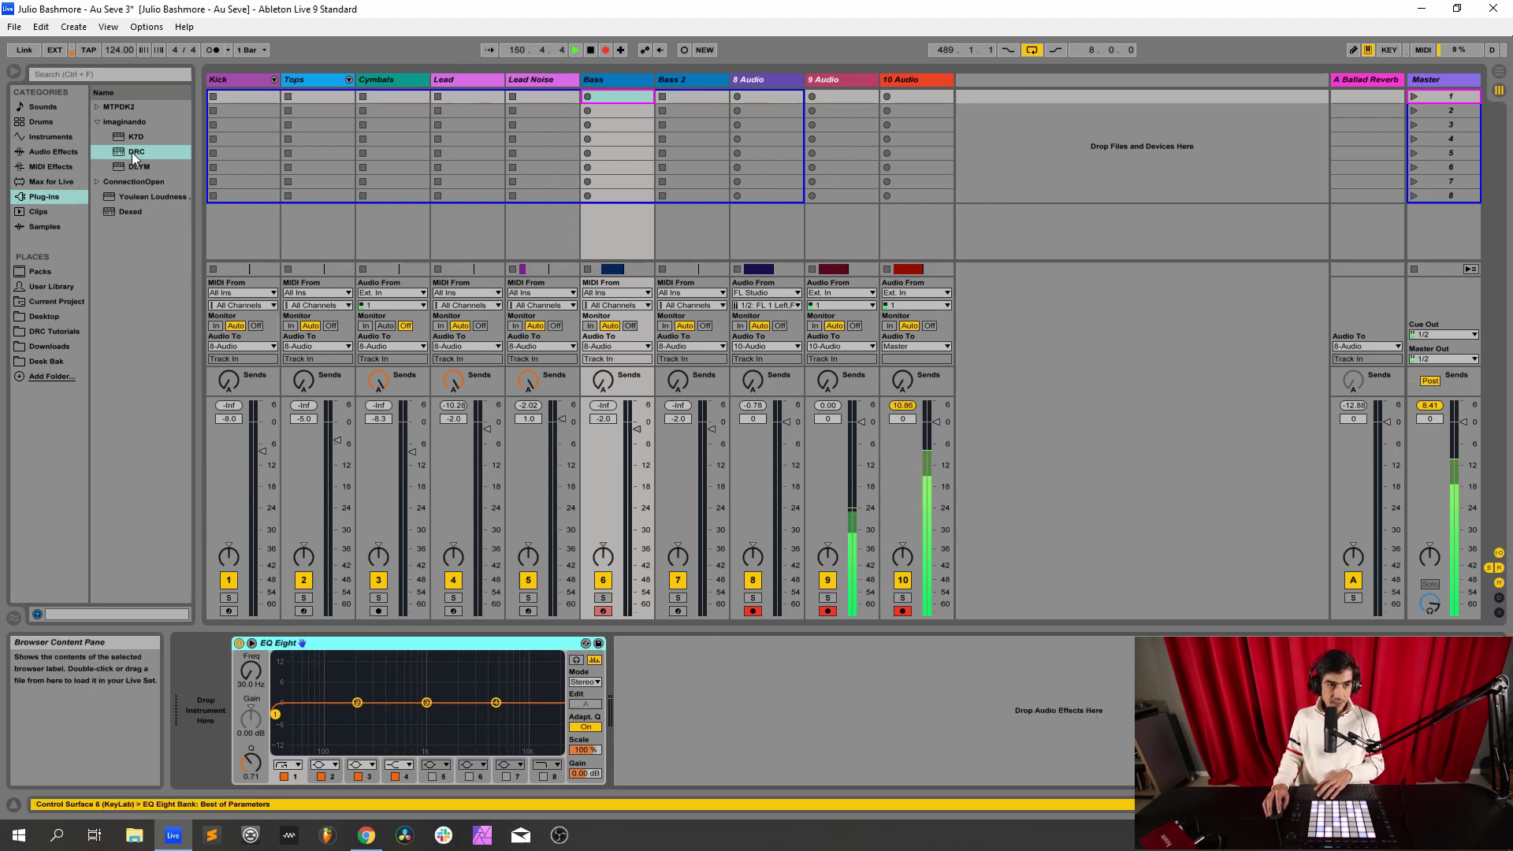
pyautogui.press('Delete')
pyautogui.moveTo(207, 743); pyautogui.dragTo(262, 719)
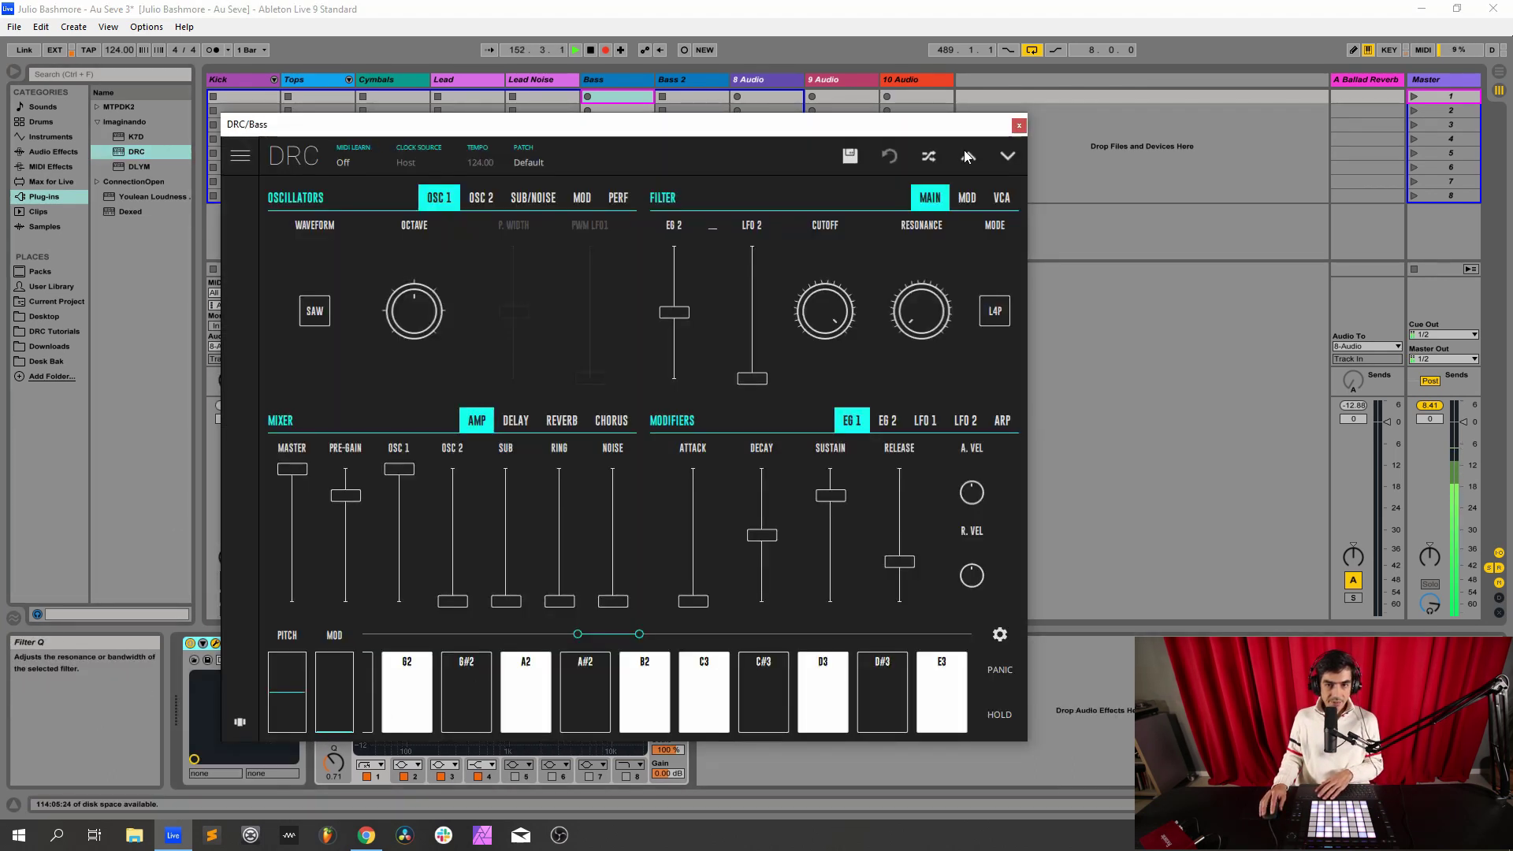
pyautogui.click(1019, 125)
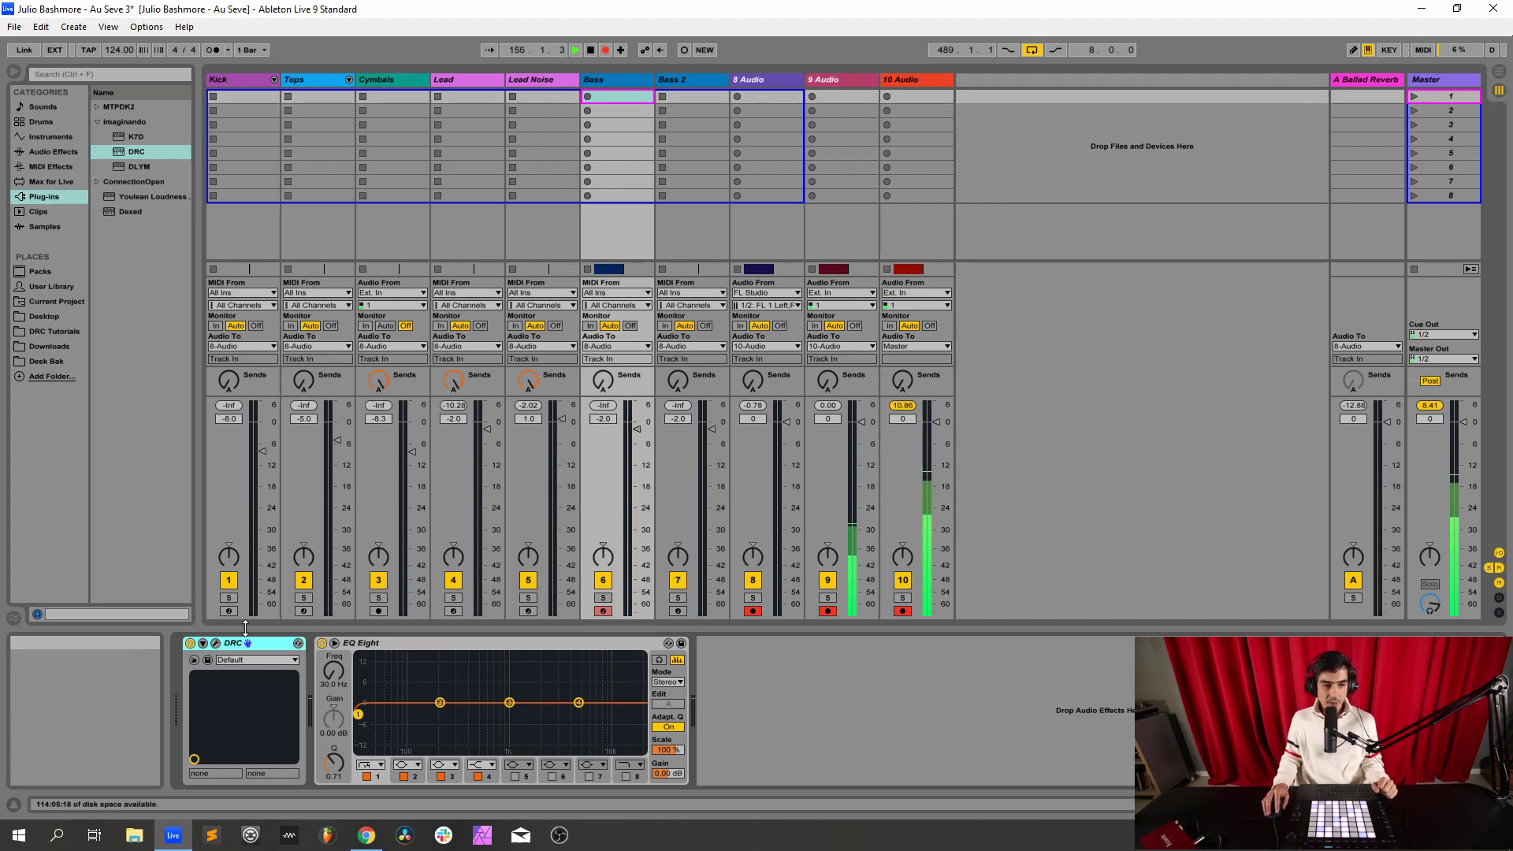
pyautogui.click(216, 643)
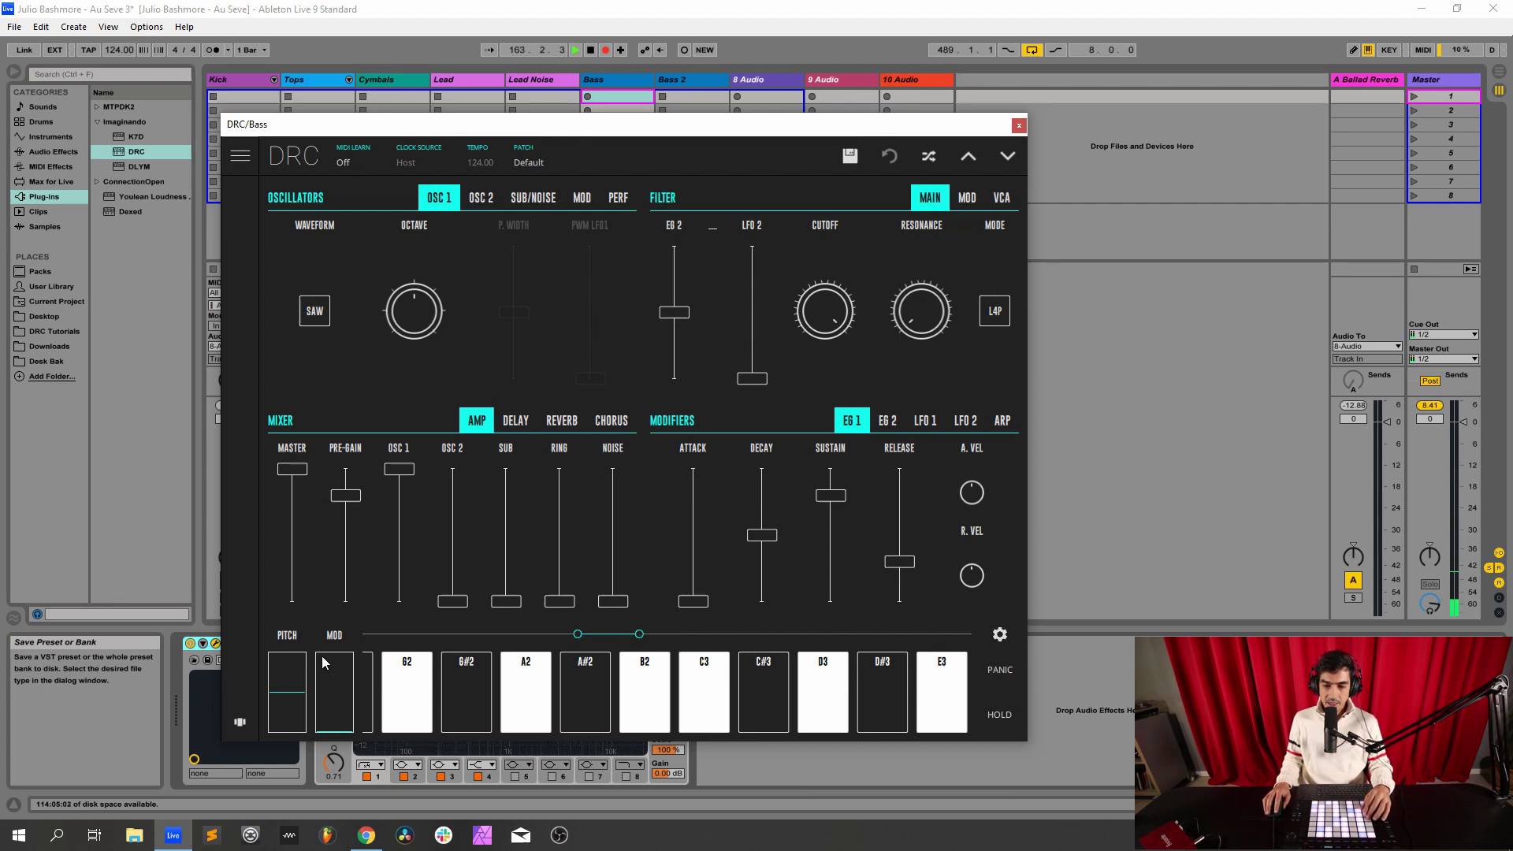
# - Set the Bass DRC to a mono square wave with longer EG 1 decay, full sustain and release 0.304
pyautogui.click(315, 312)
pyautogui.click(318, 295)
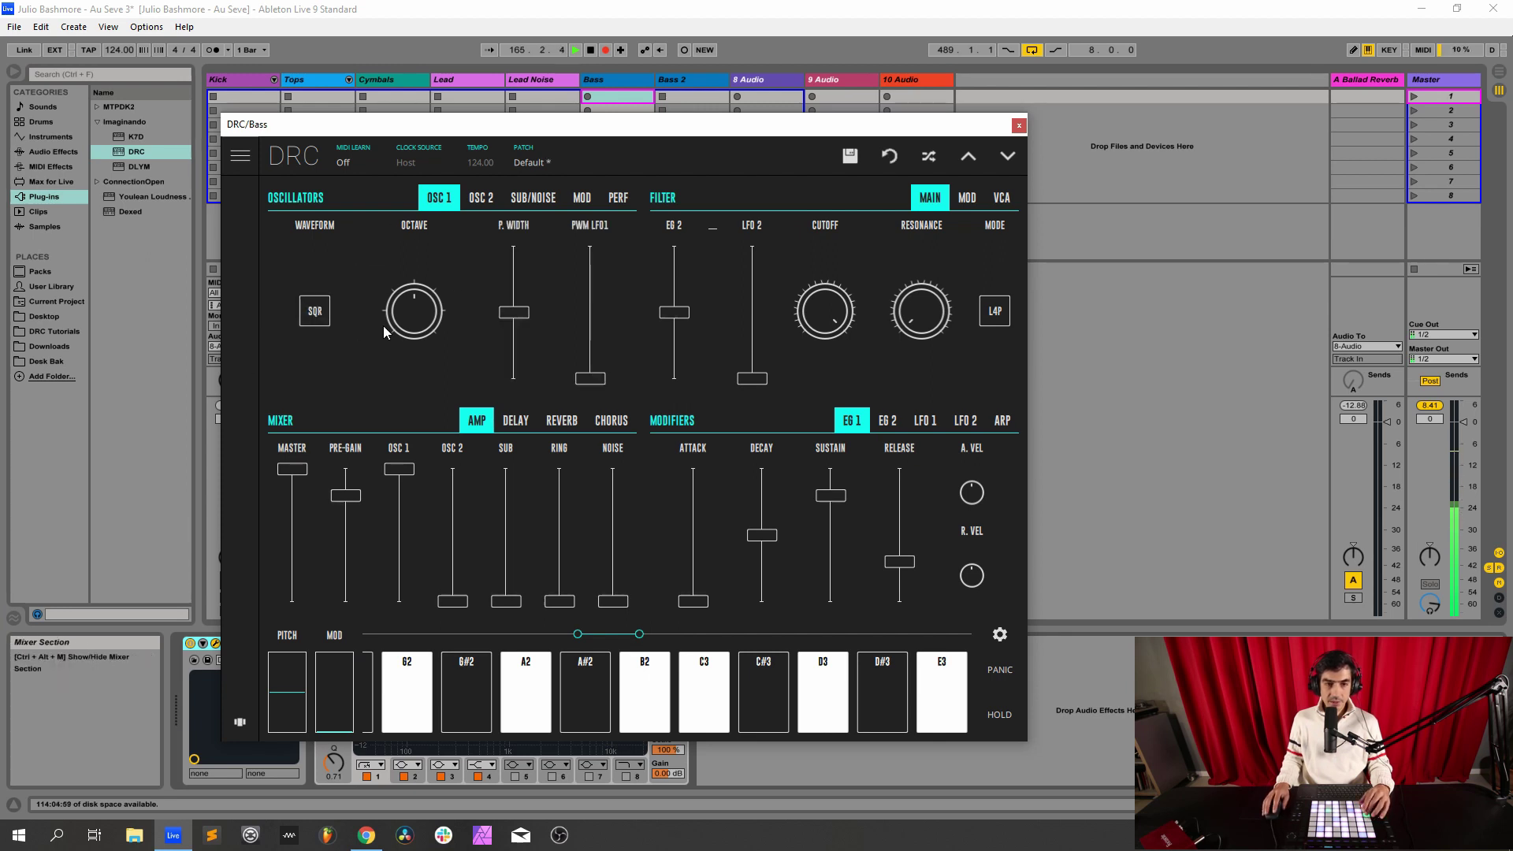
pyautogui.click(609, 198)
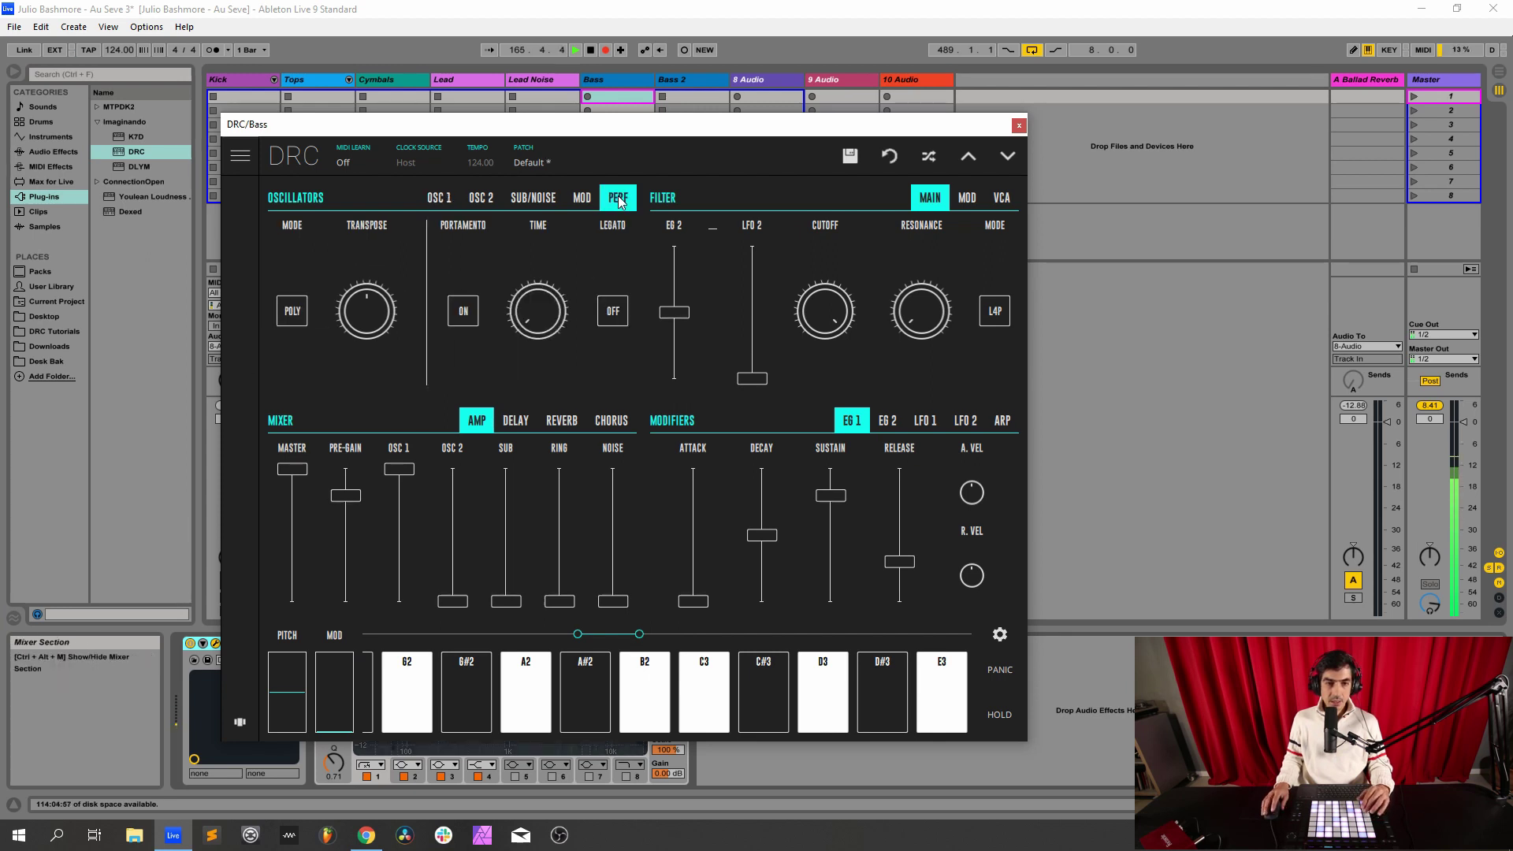
pyautogui.click(291, 311)
pyautogui.click(293, 326)
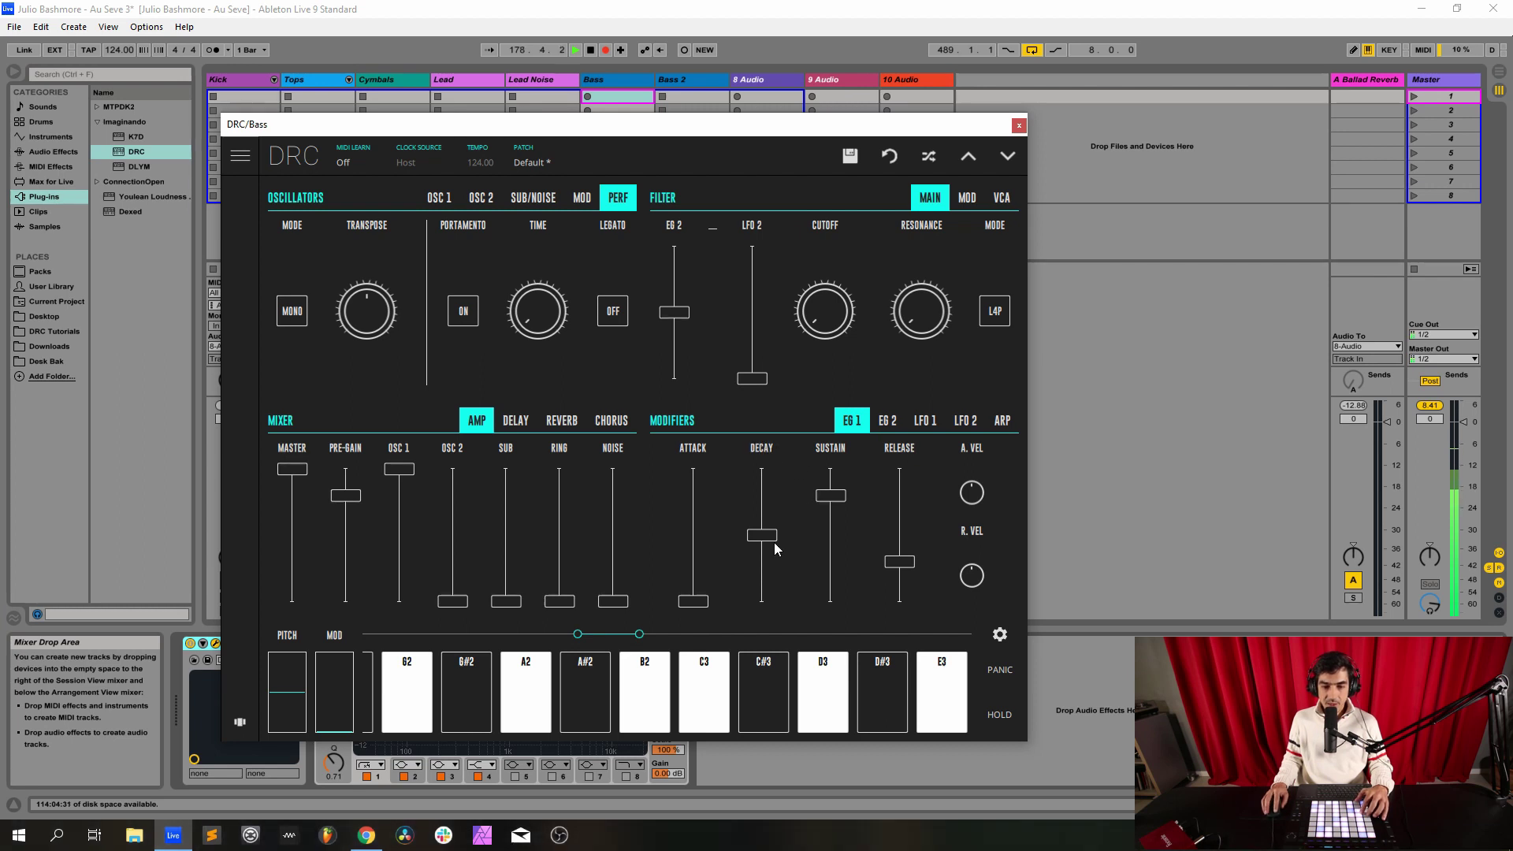
pyautogui.moveTo(768, 545); pyautogui.dragTo(836, 378)
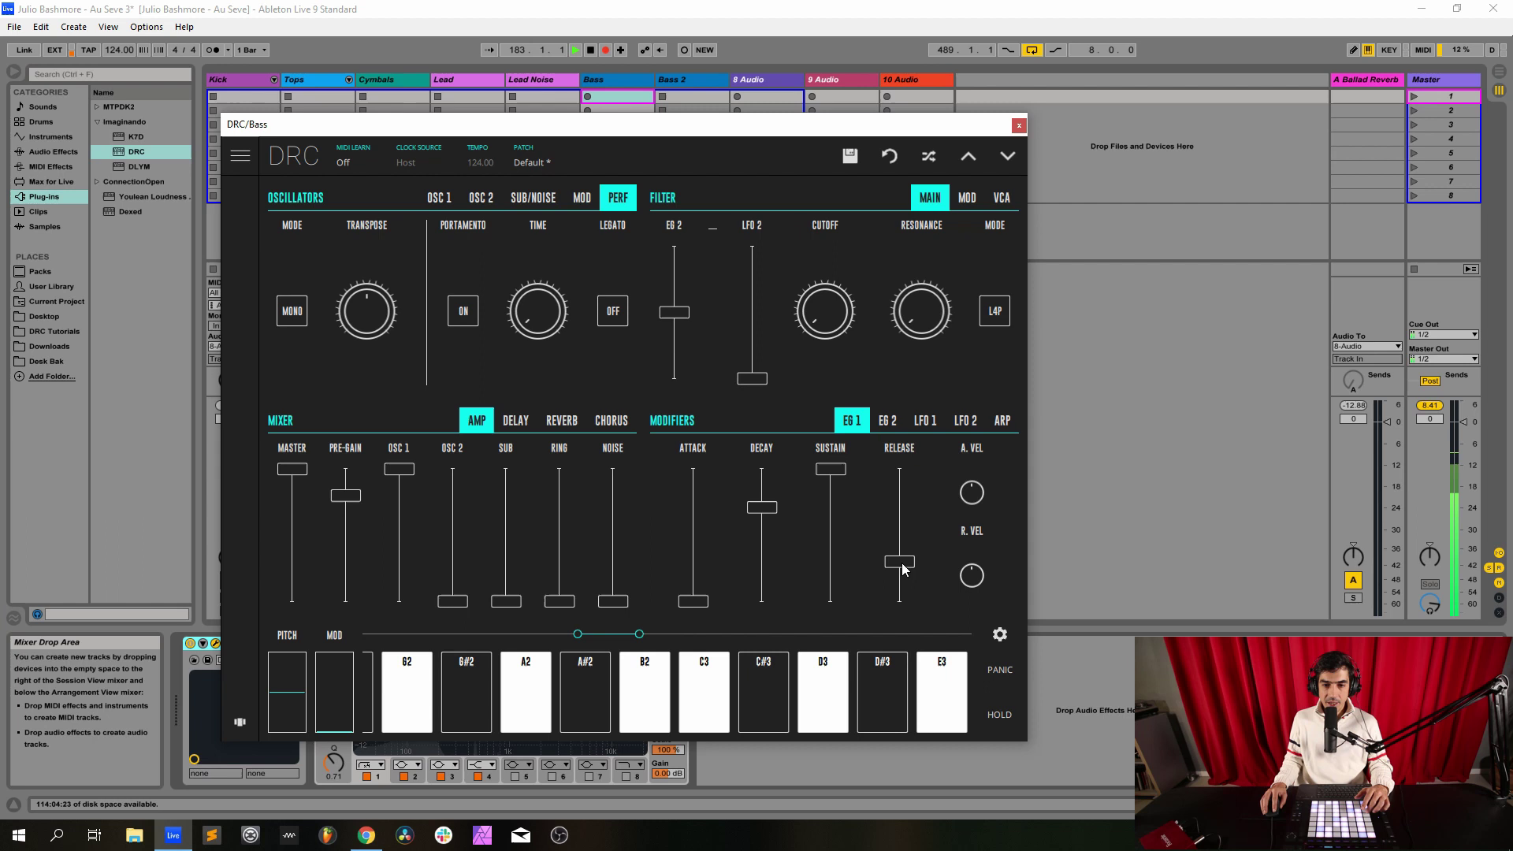
pyautogui.moveTo(904, 569); pyautogui.dragTo(919, 560)
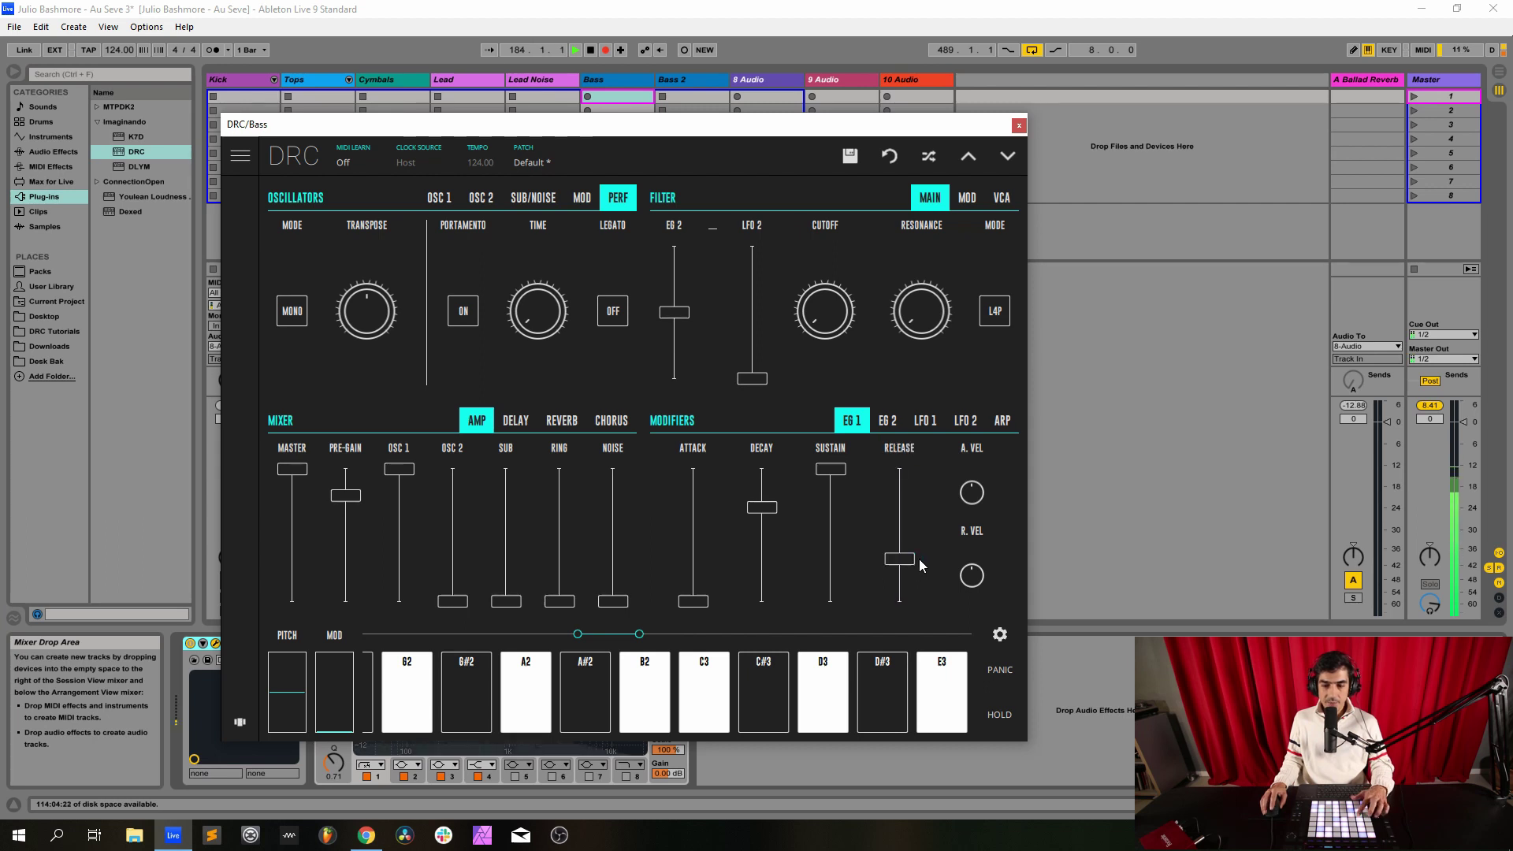
# - Set the Bass DRC's EG 2 decay to 0.531, sustain to 0.328 and release to 0.358
pyautogui.click(890, 420)
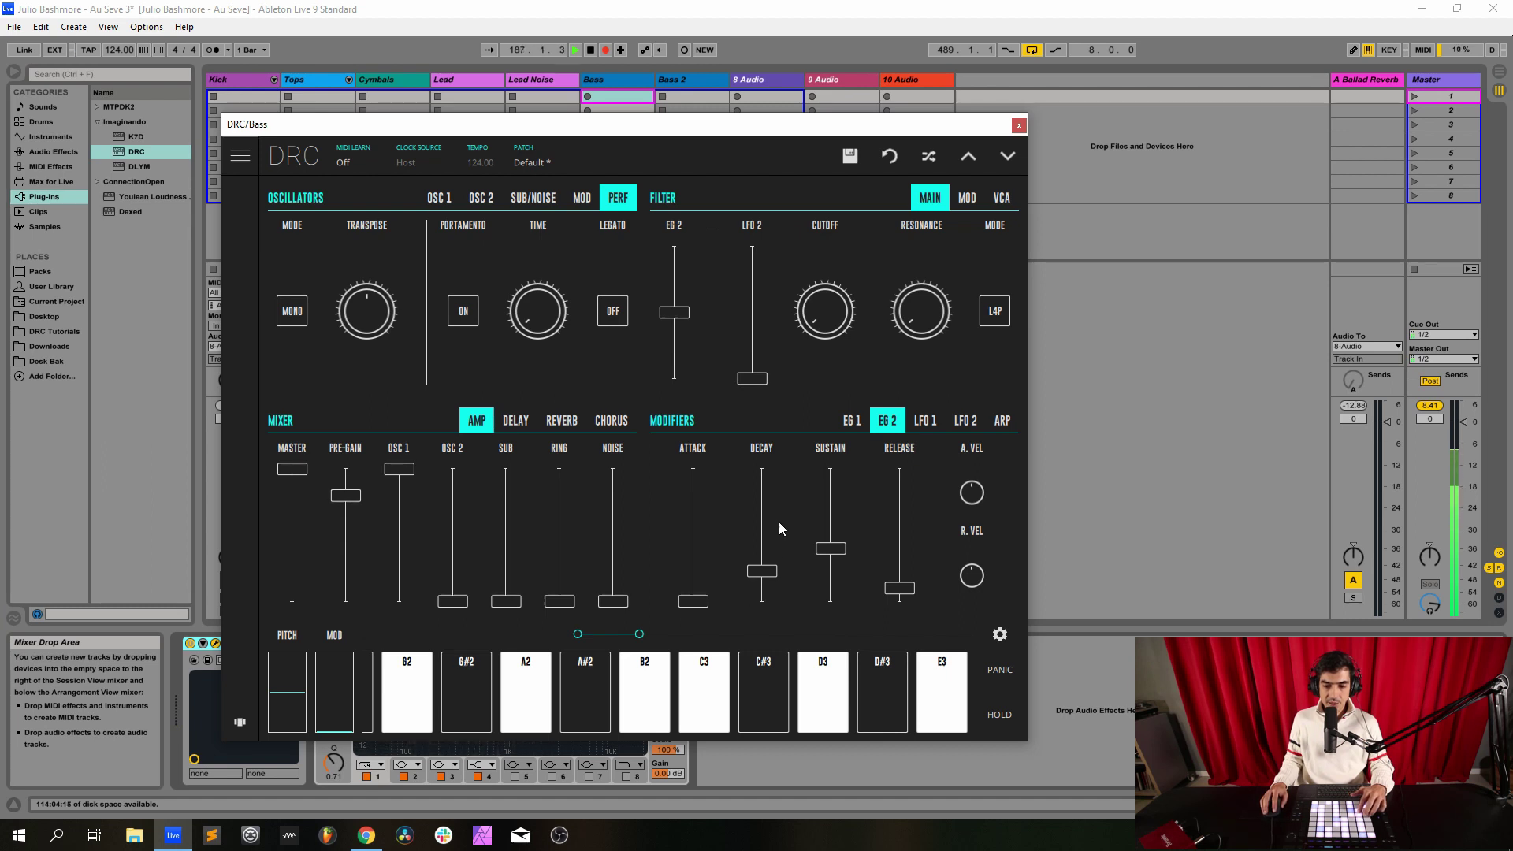
pyautogui.moveTo(761, 570); pyautogui.dragTo(777, 544)
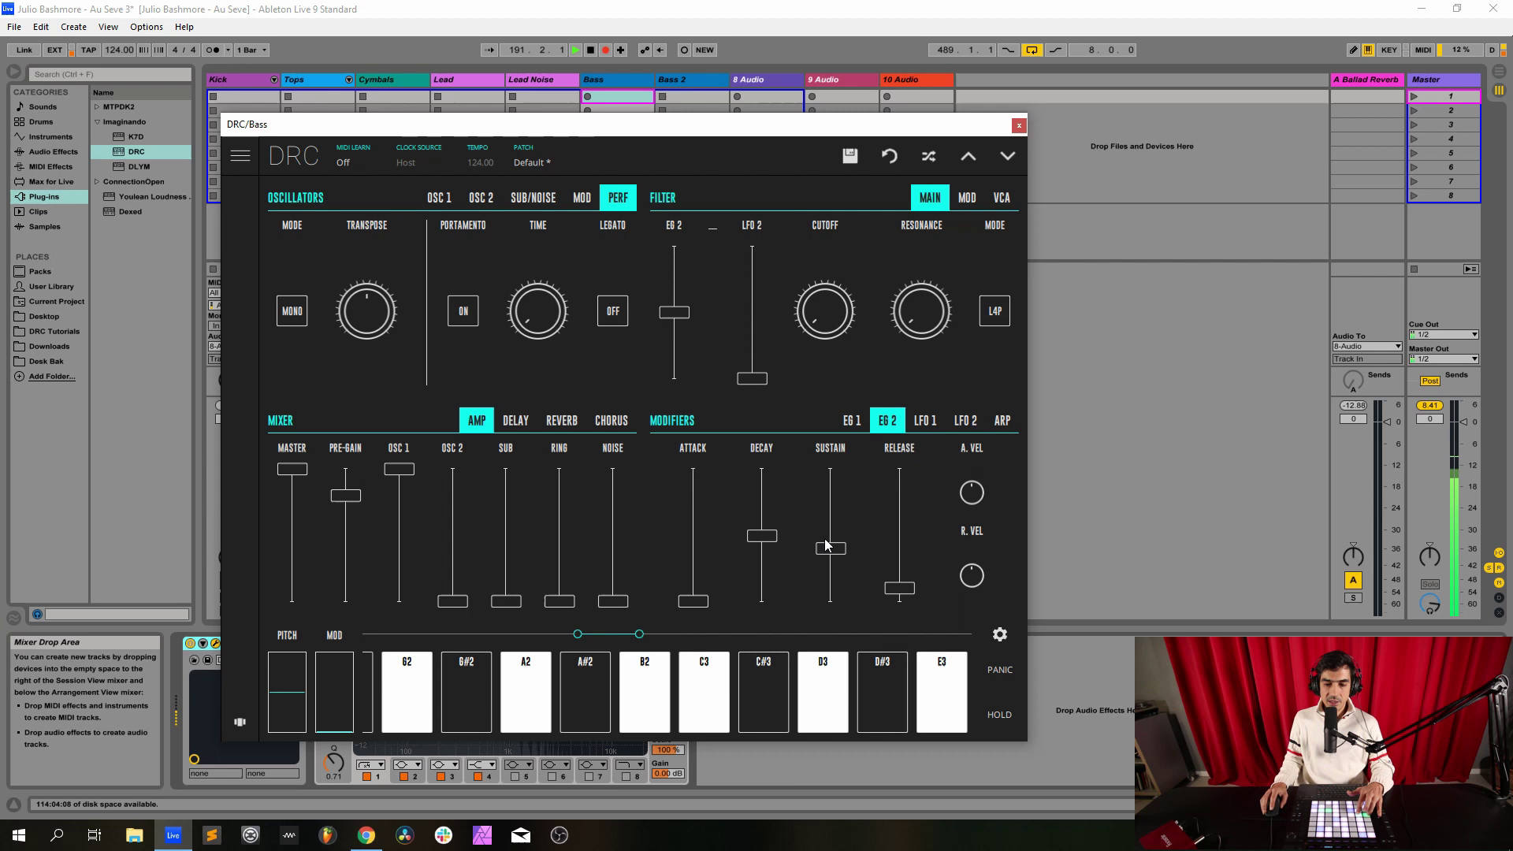
pyautogui.moveTo(832, 560); pyautogui.dragTo(844, 557)
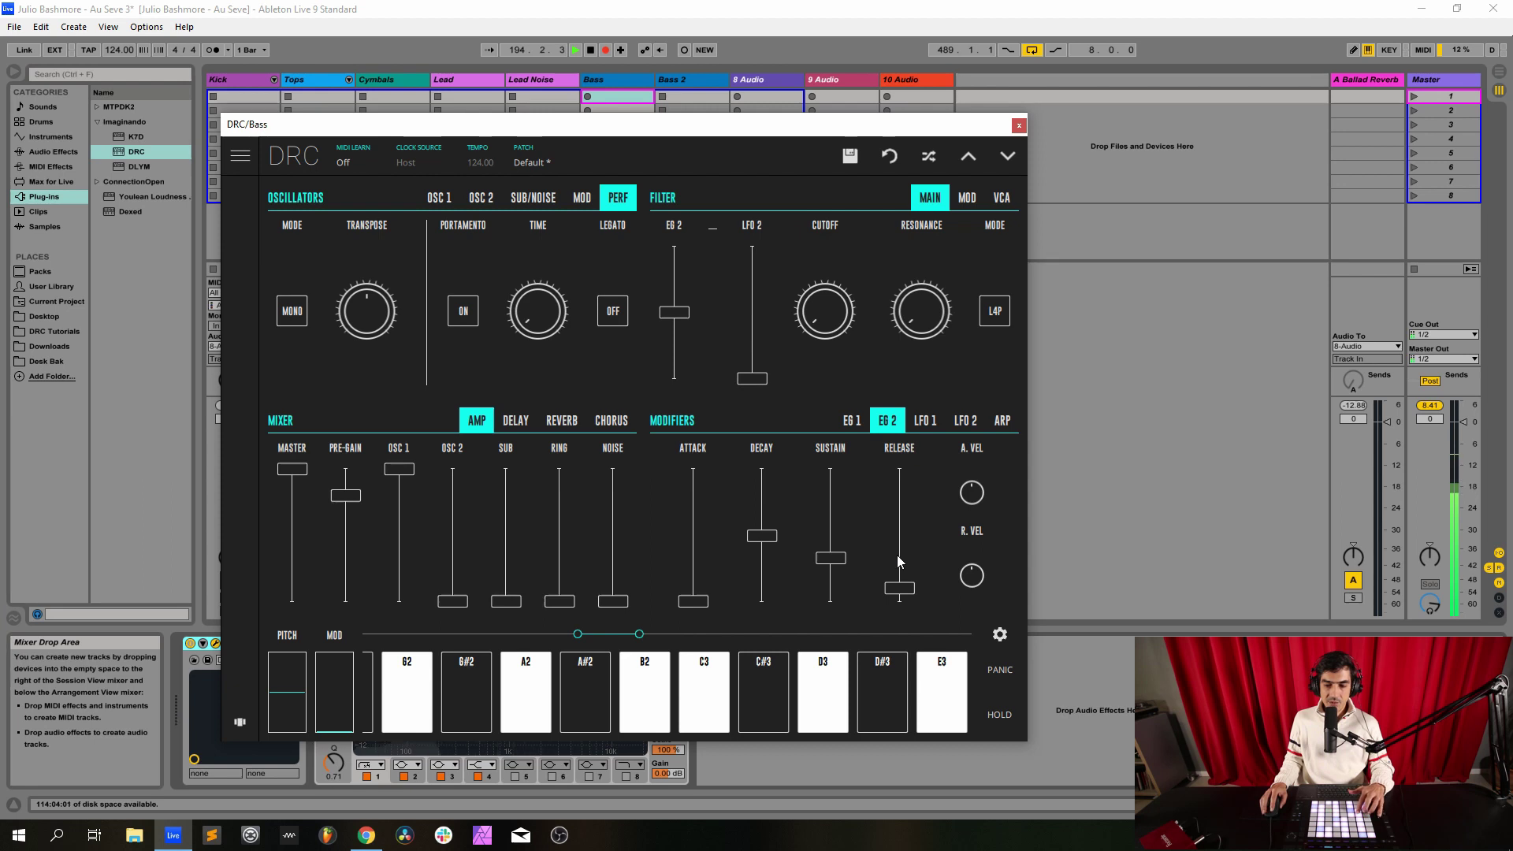
pyautogui.moveTo(889, 558); pyautogui.dragTo(954, 546)
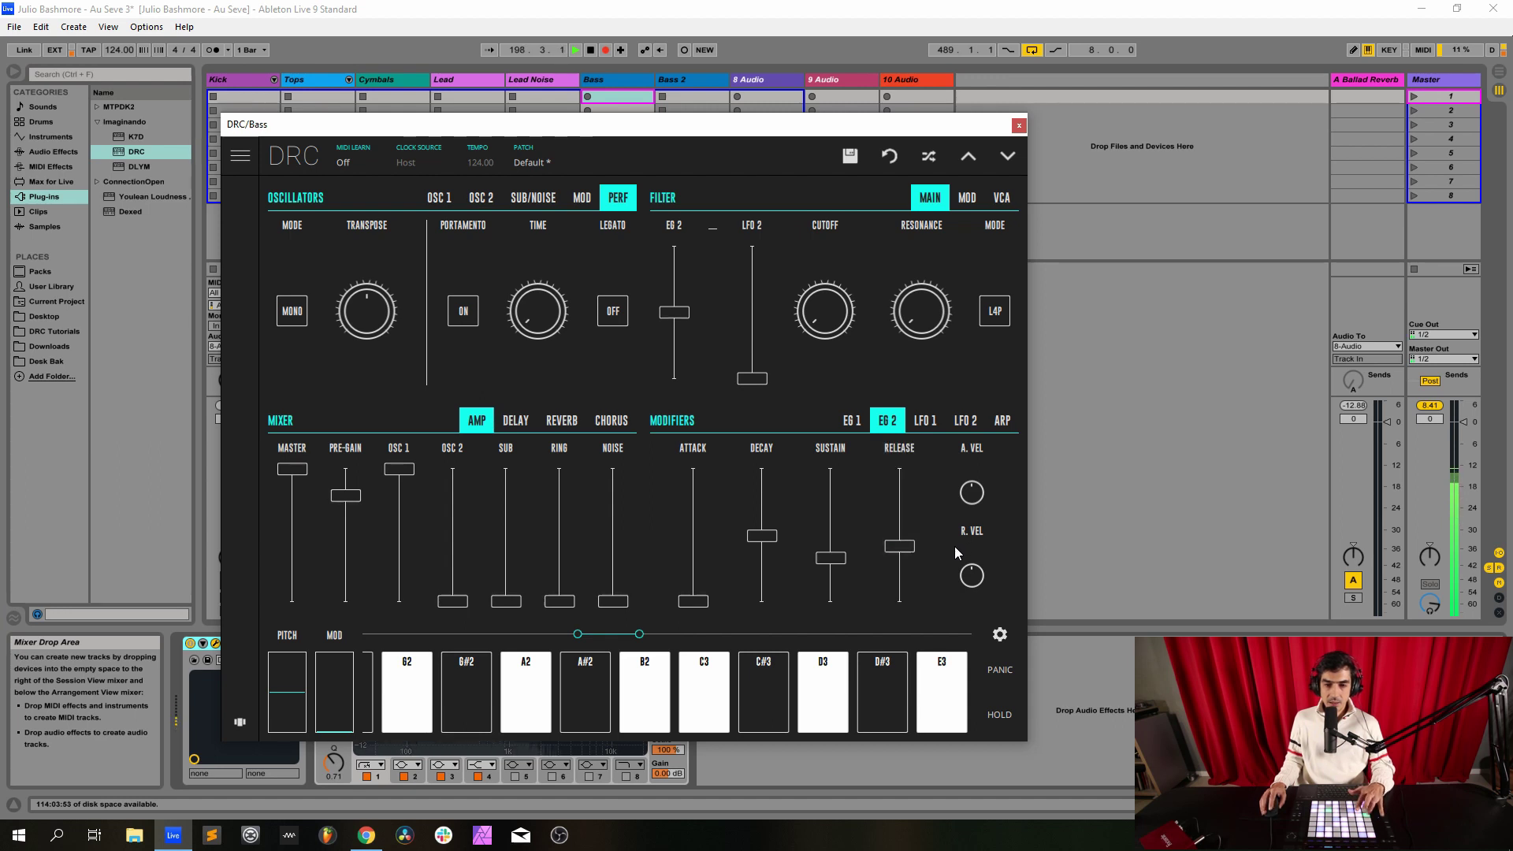
pyautogui.click(852, 420)
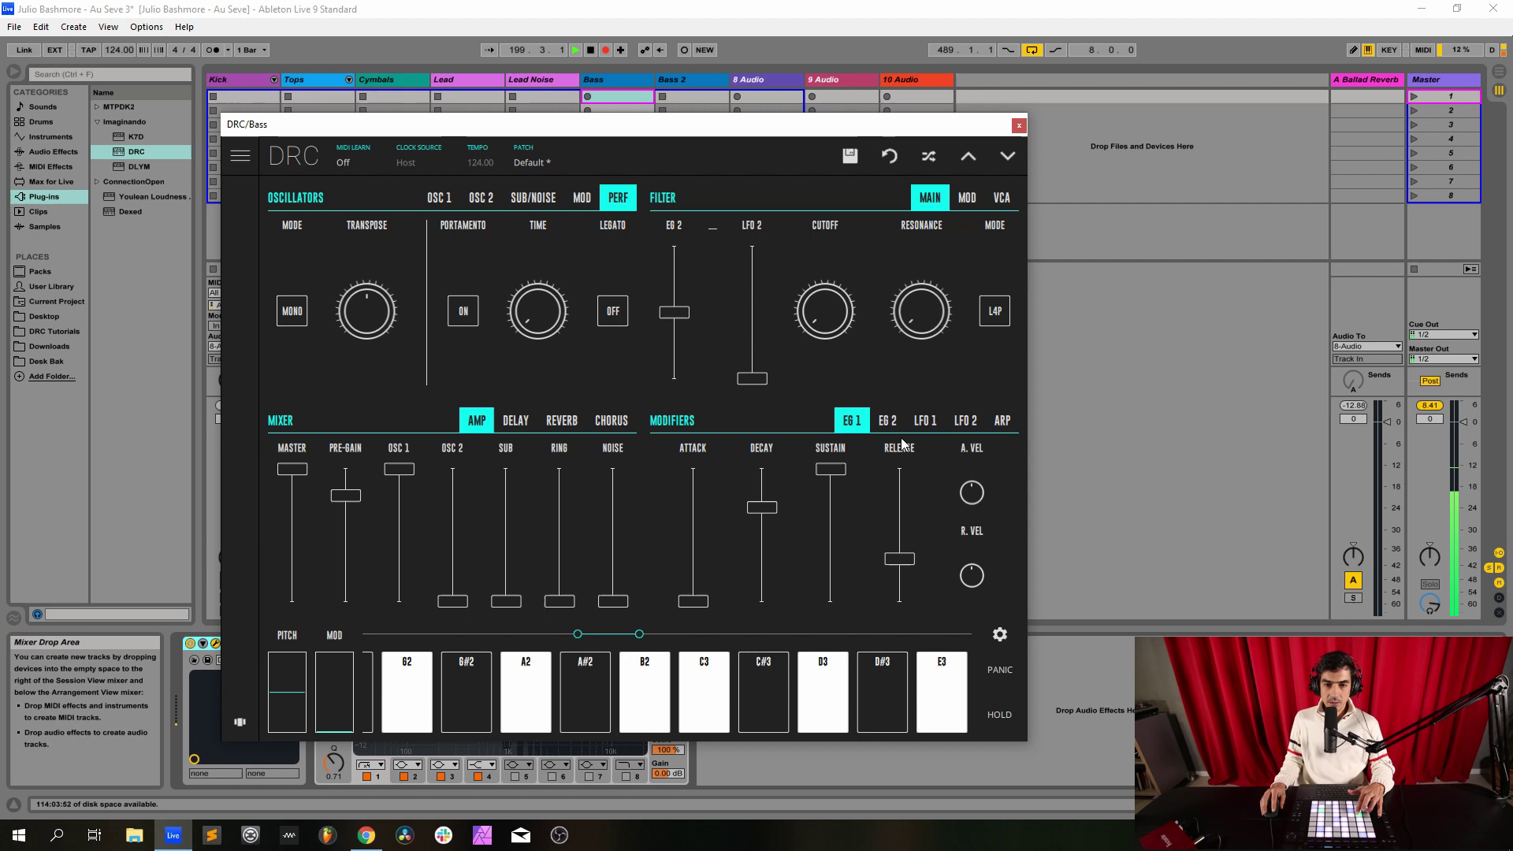
pyautogui.click(875, 422)
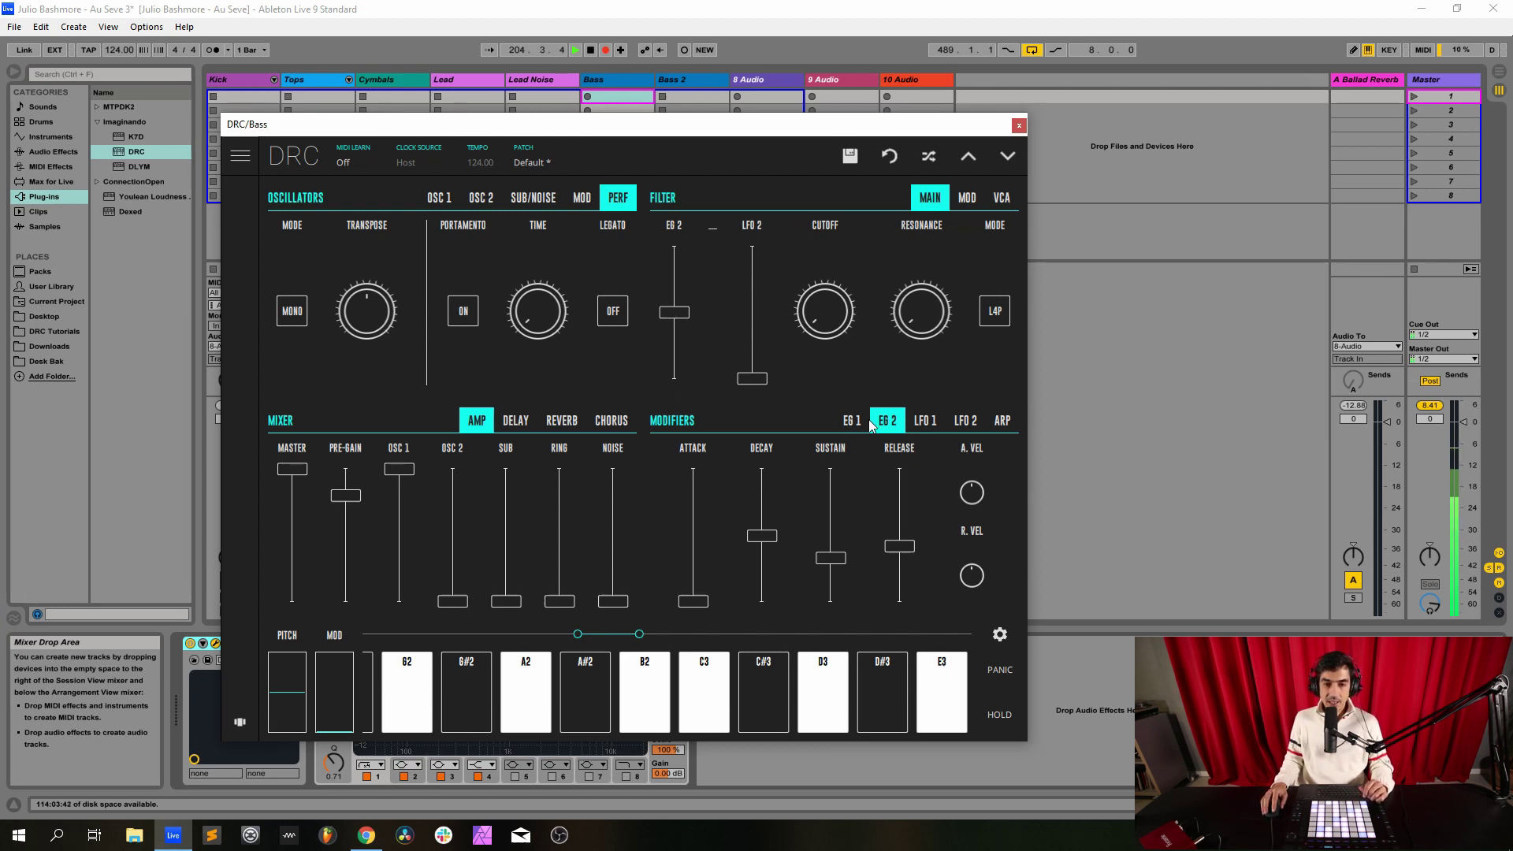
# - Copy the Bass DRC onto Bass 2 before EQ Eight, replacing Bass 2's old DRC
pyautogui.click(1018, 125)
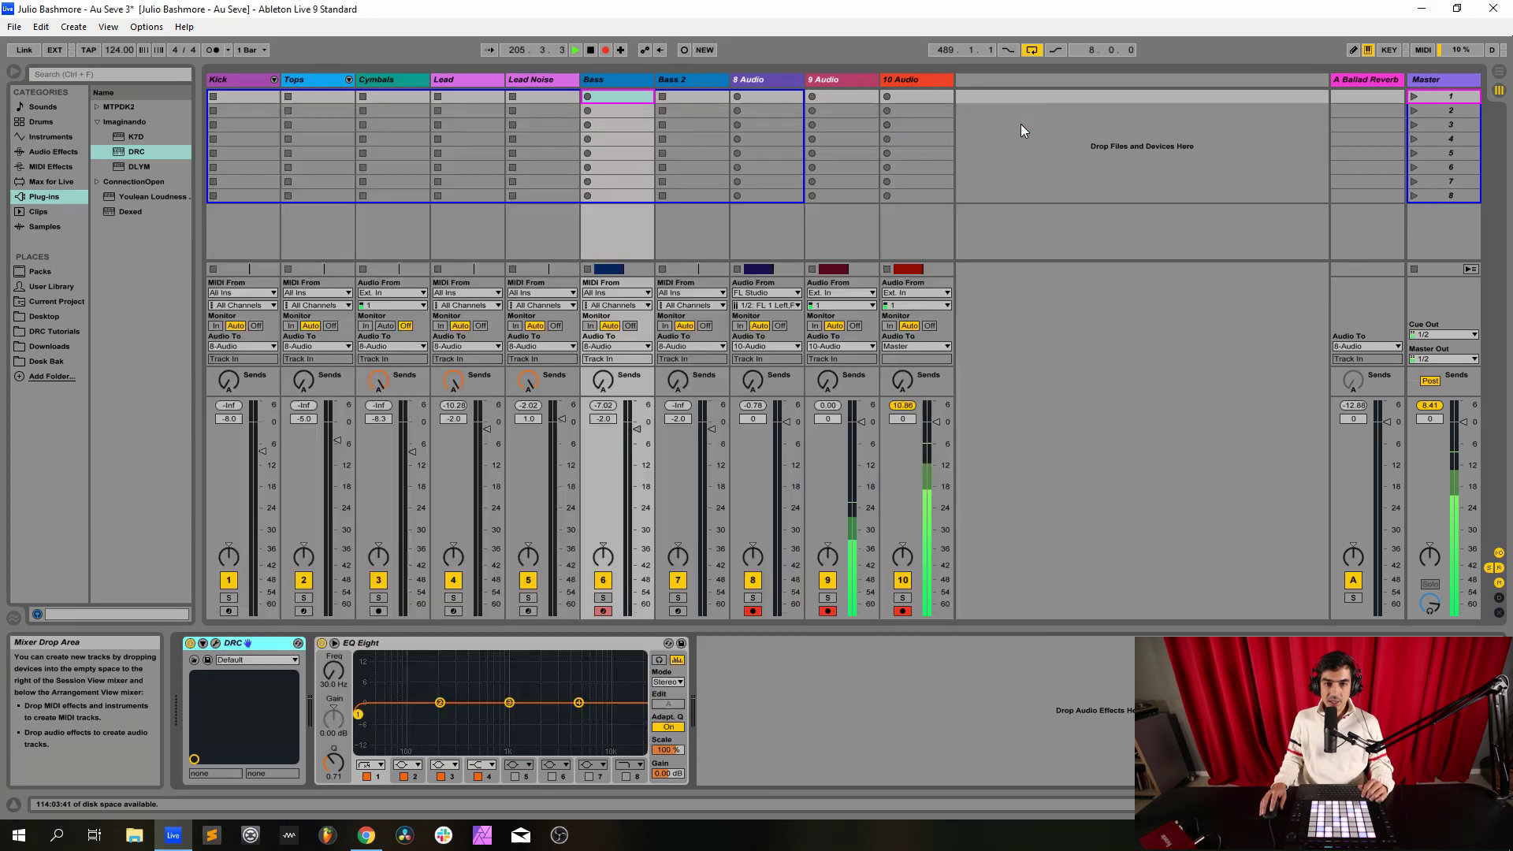
pyautogui.rightClick(233, 645)
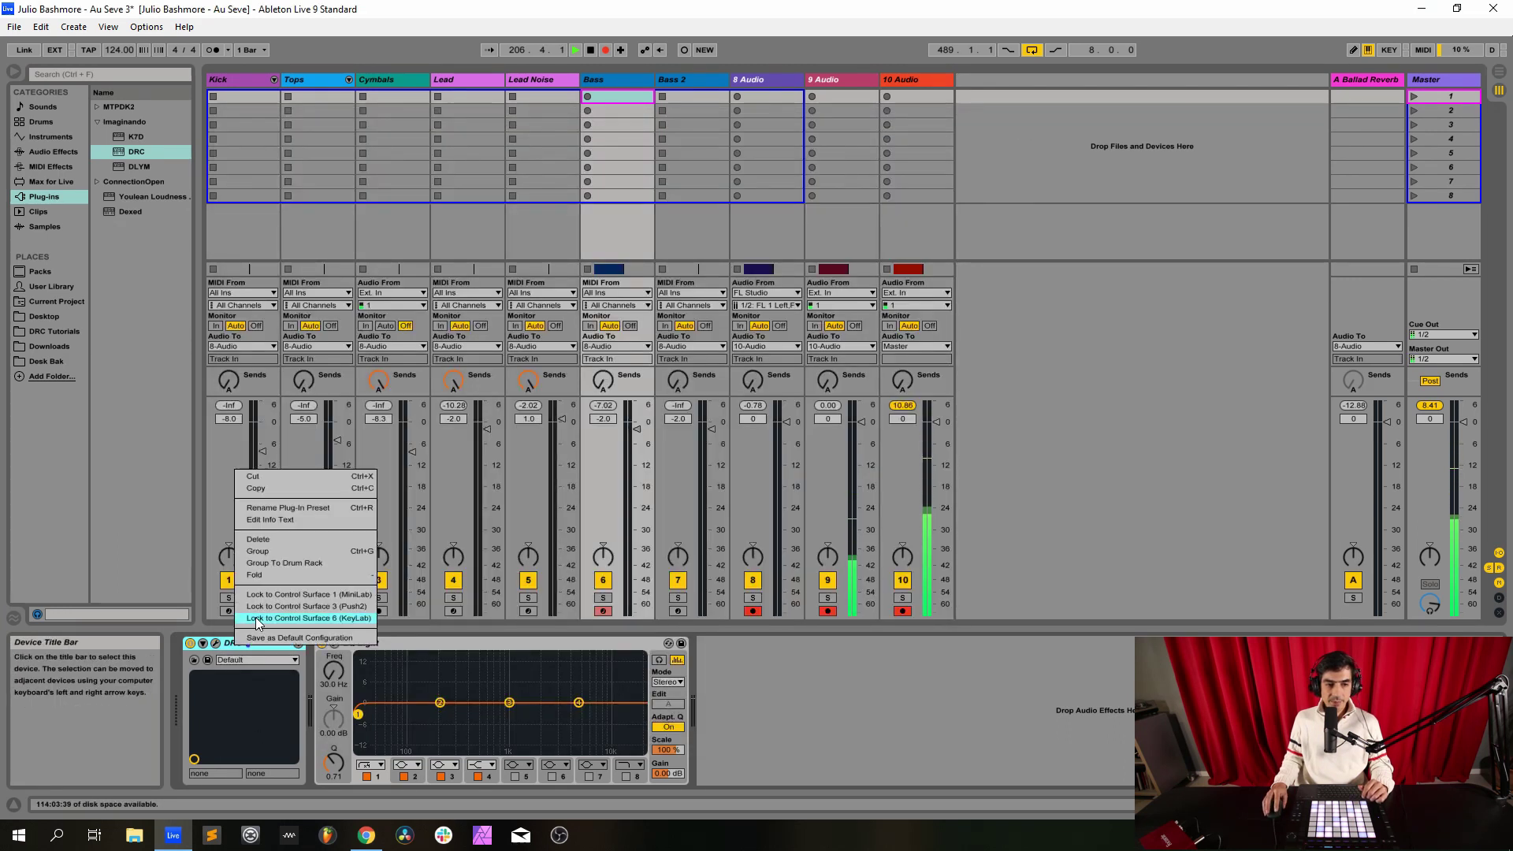
pyautogui.click(297, 489)
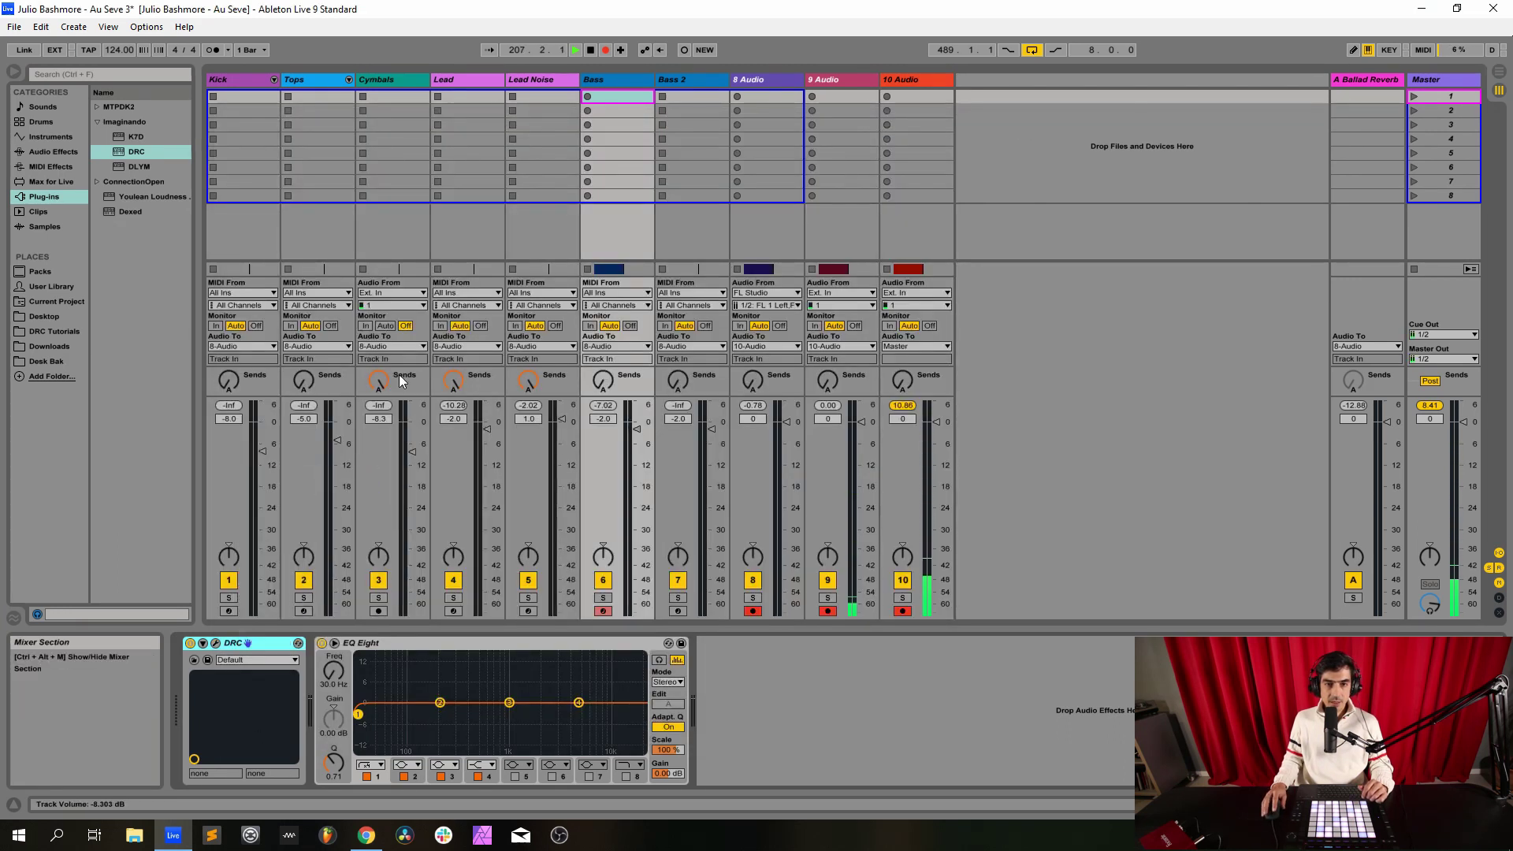
pyautogui.click(687, 81)
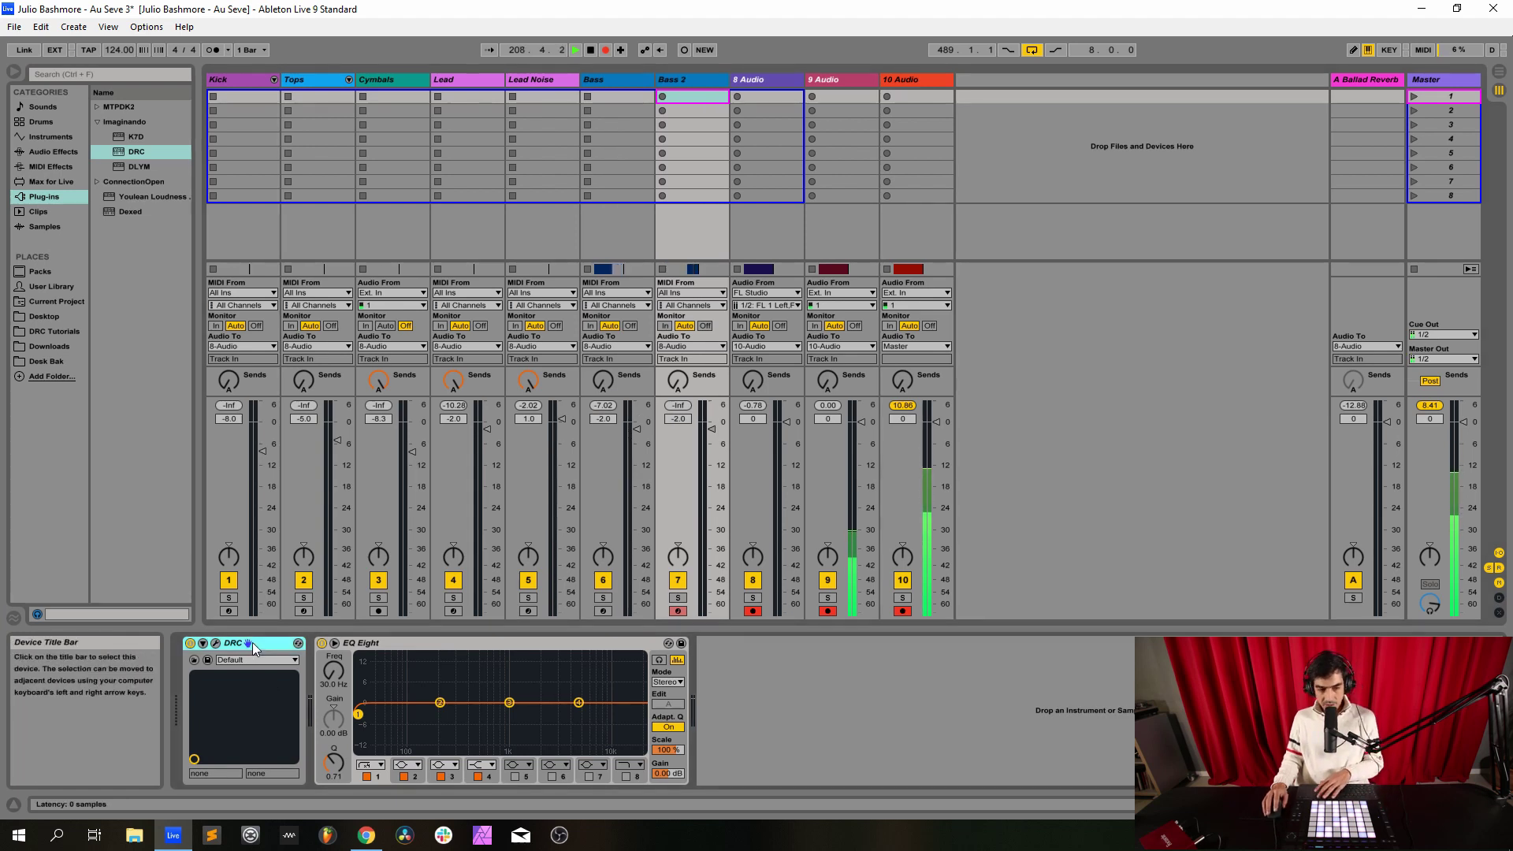
pyautogui.press('Delete')
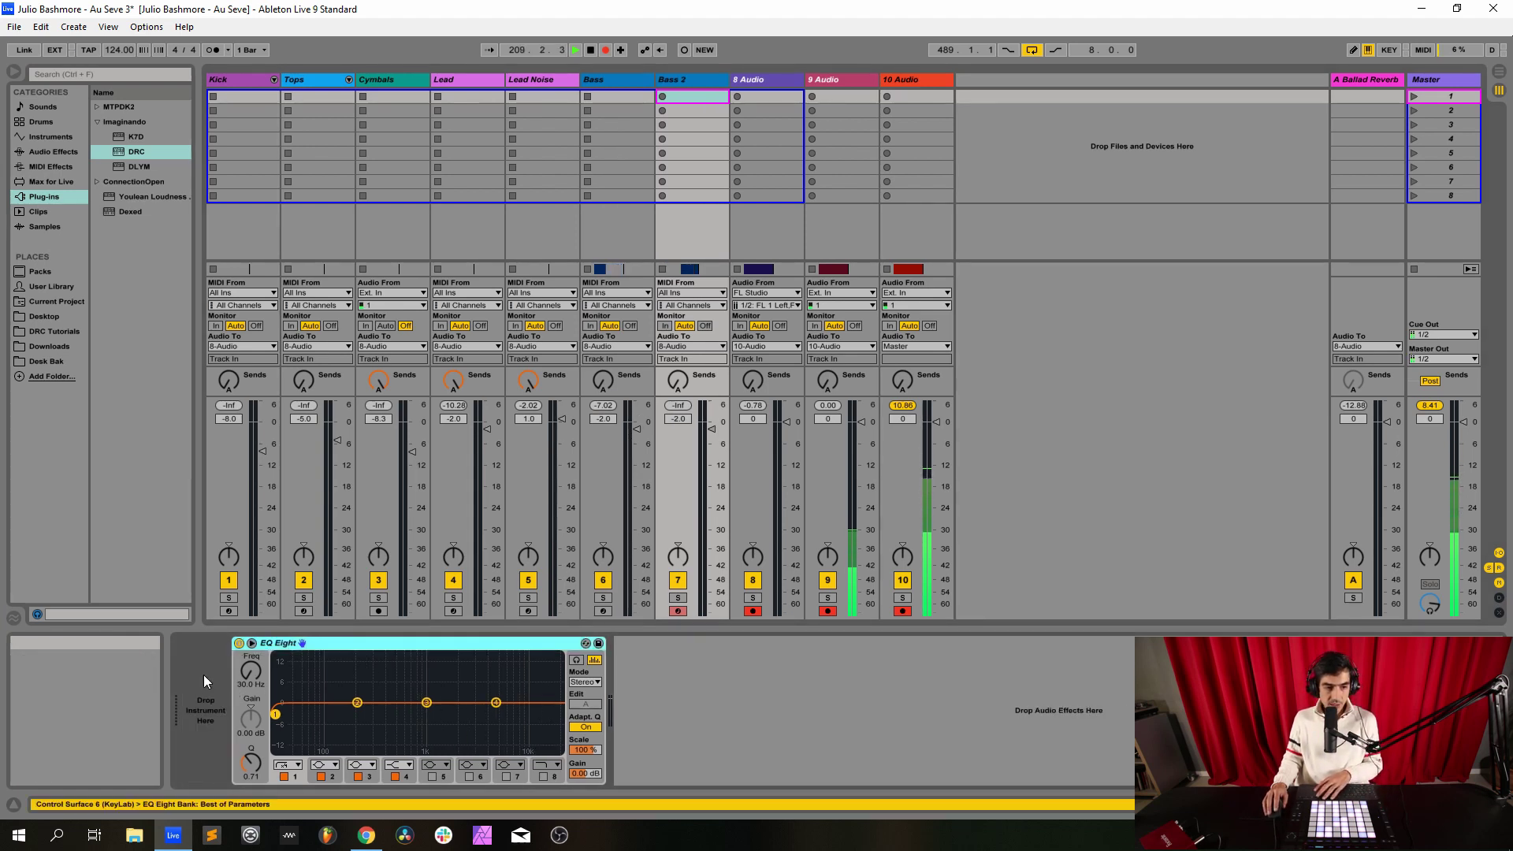
pyautogui.rightClick(264, 643)
pyautogui.click(309, 421)
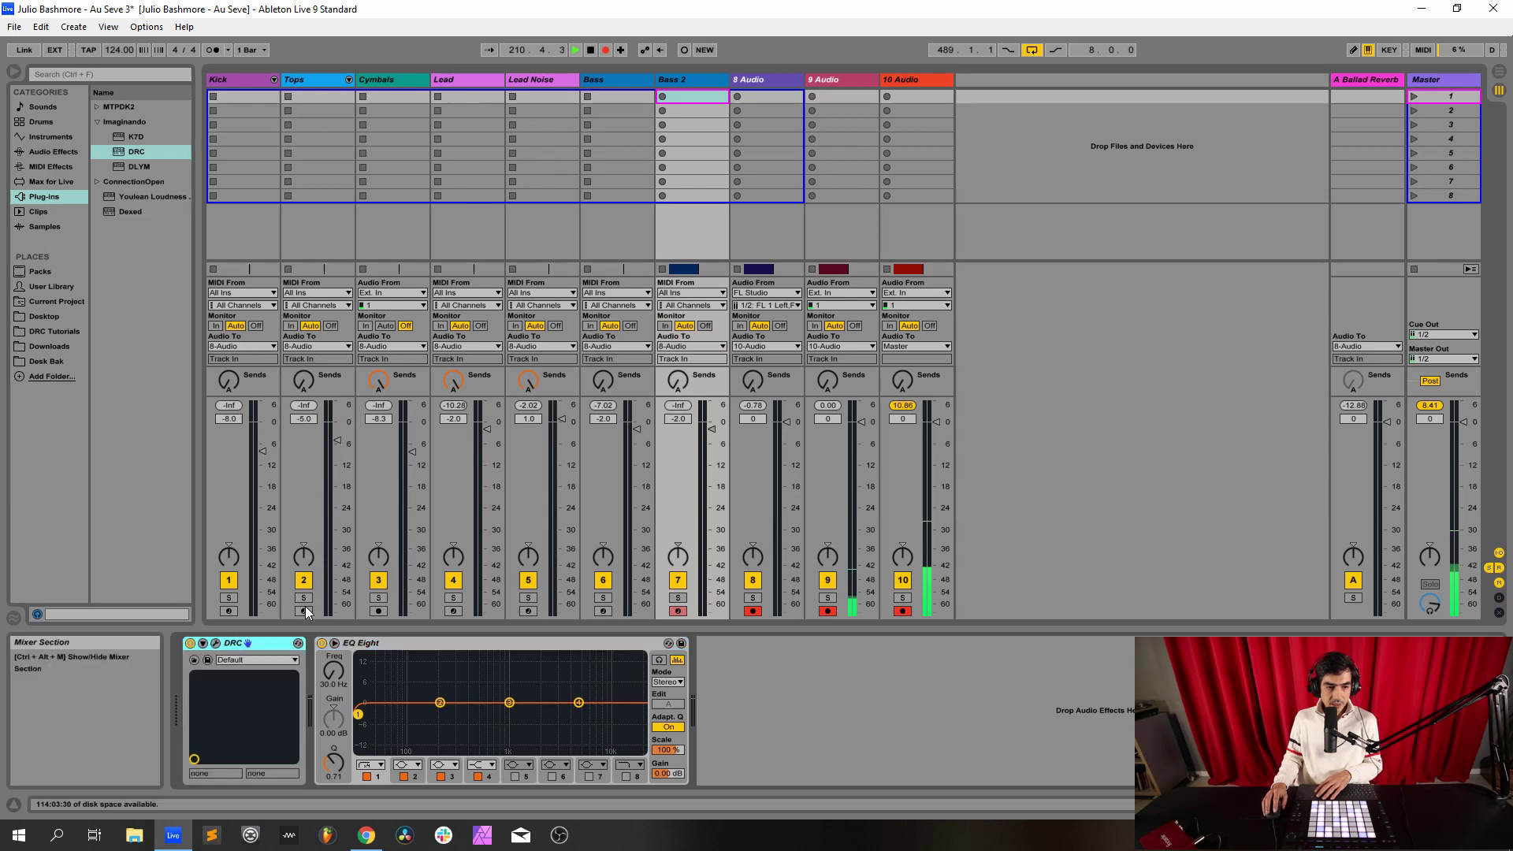
# - In the DRC/Bass 2 editor, lower EG 1 decay to 0.471 and raise release to 0.382
pyautogui.click(216, 643)
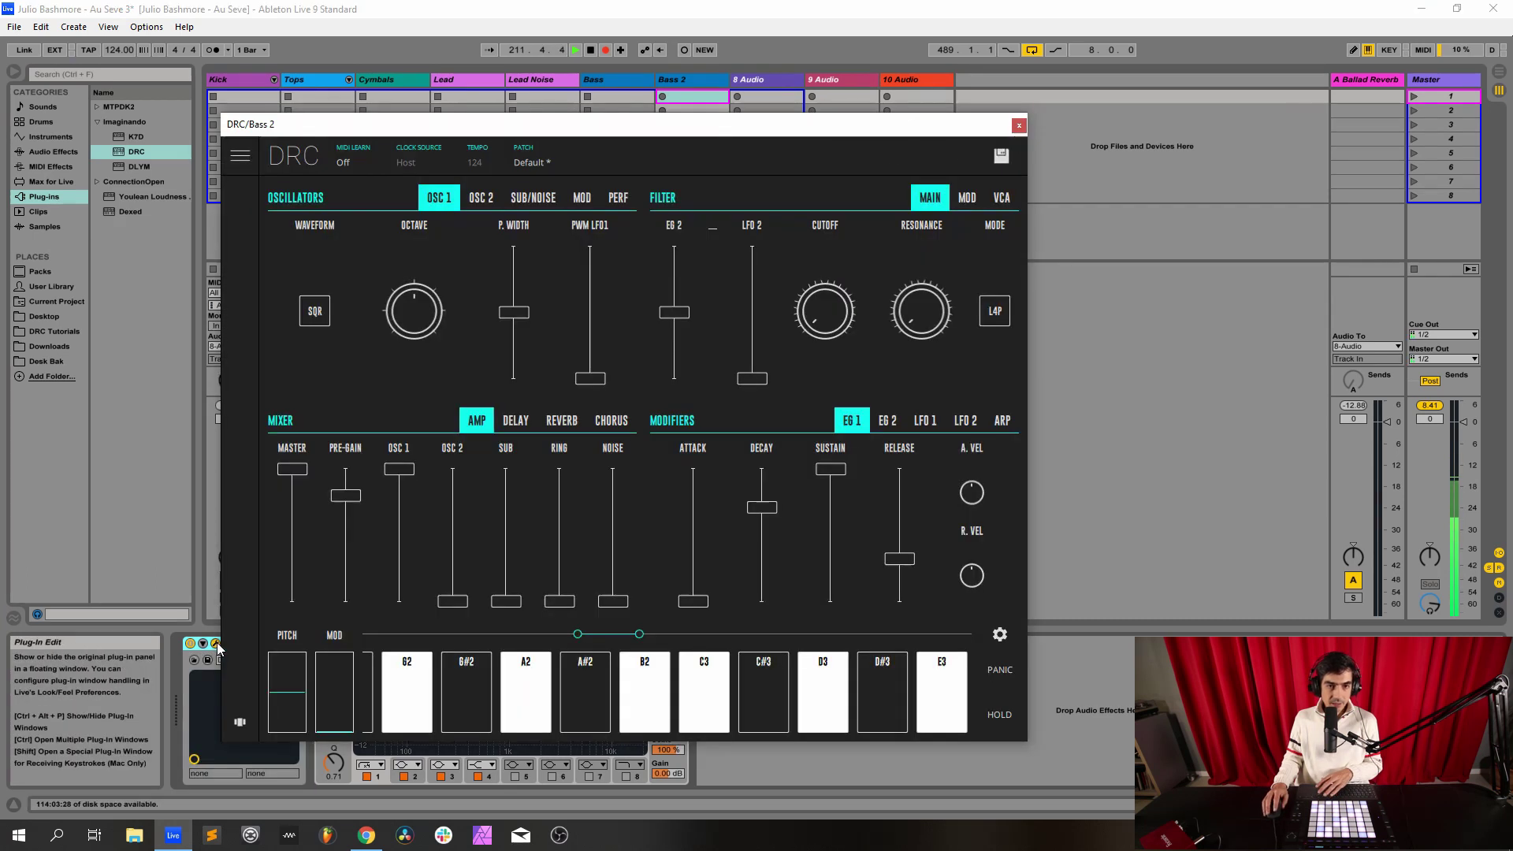
pyautogui.moveTo(802, 131); pyautogui.dragTo(933, 54)
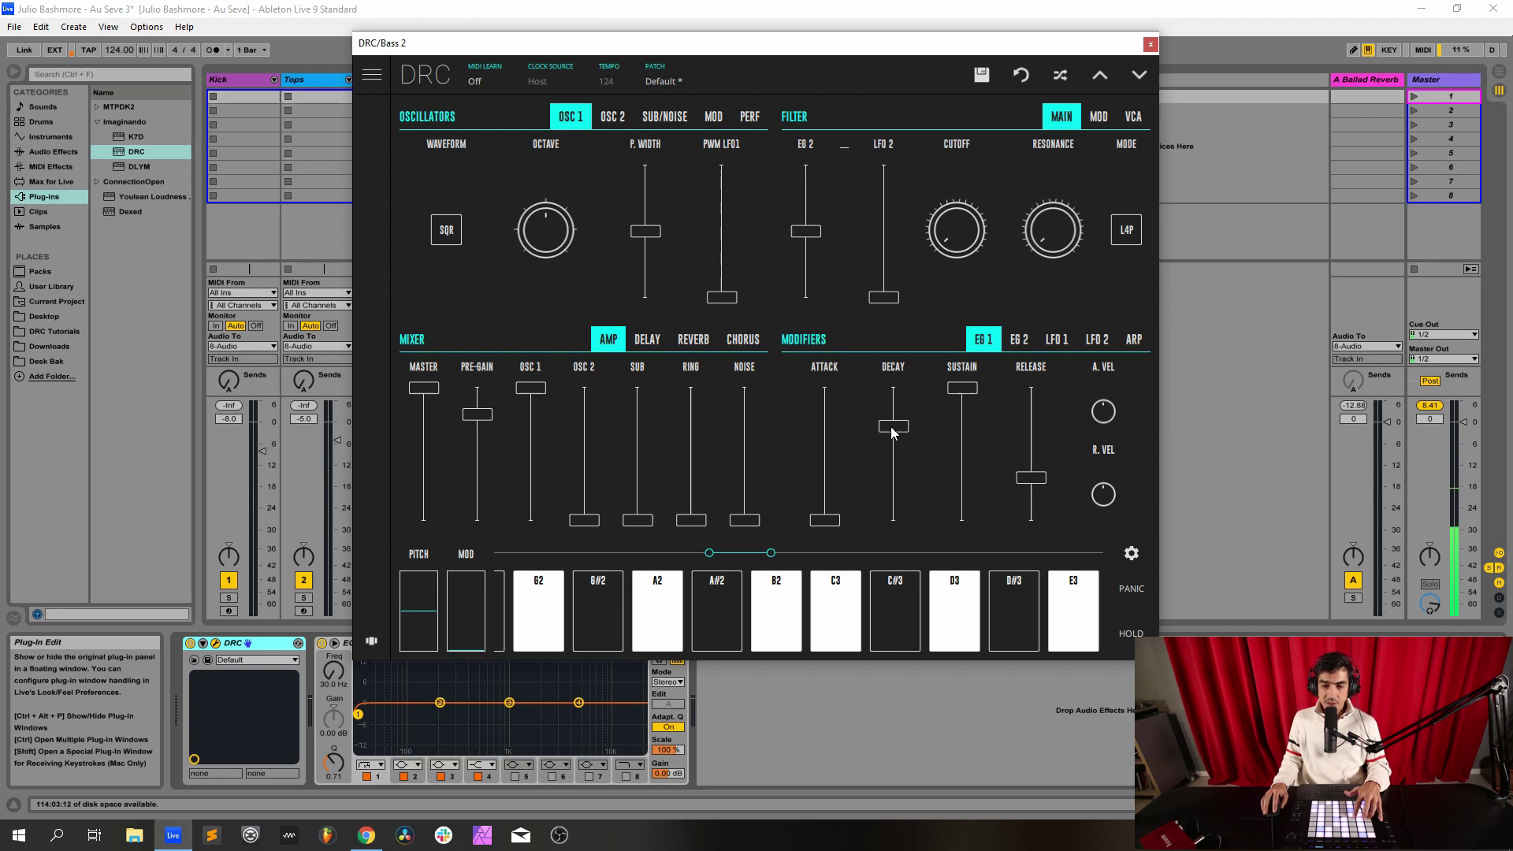
pyautogui.moveTo(893, 431); pyautogui.dragTo(978, 481)
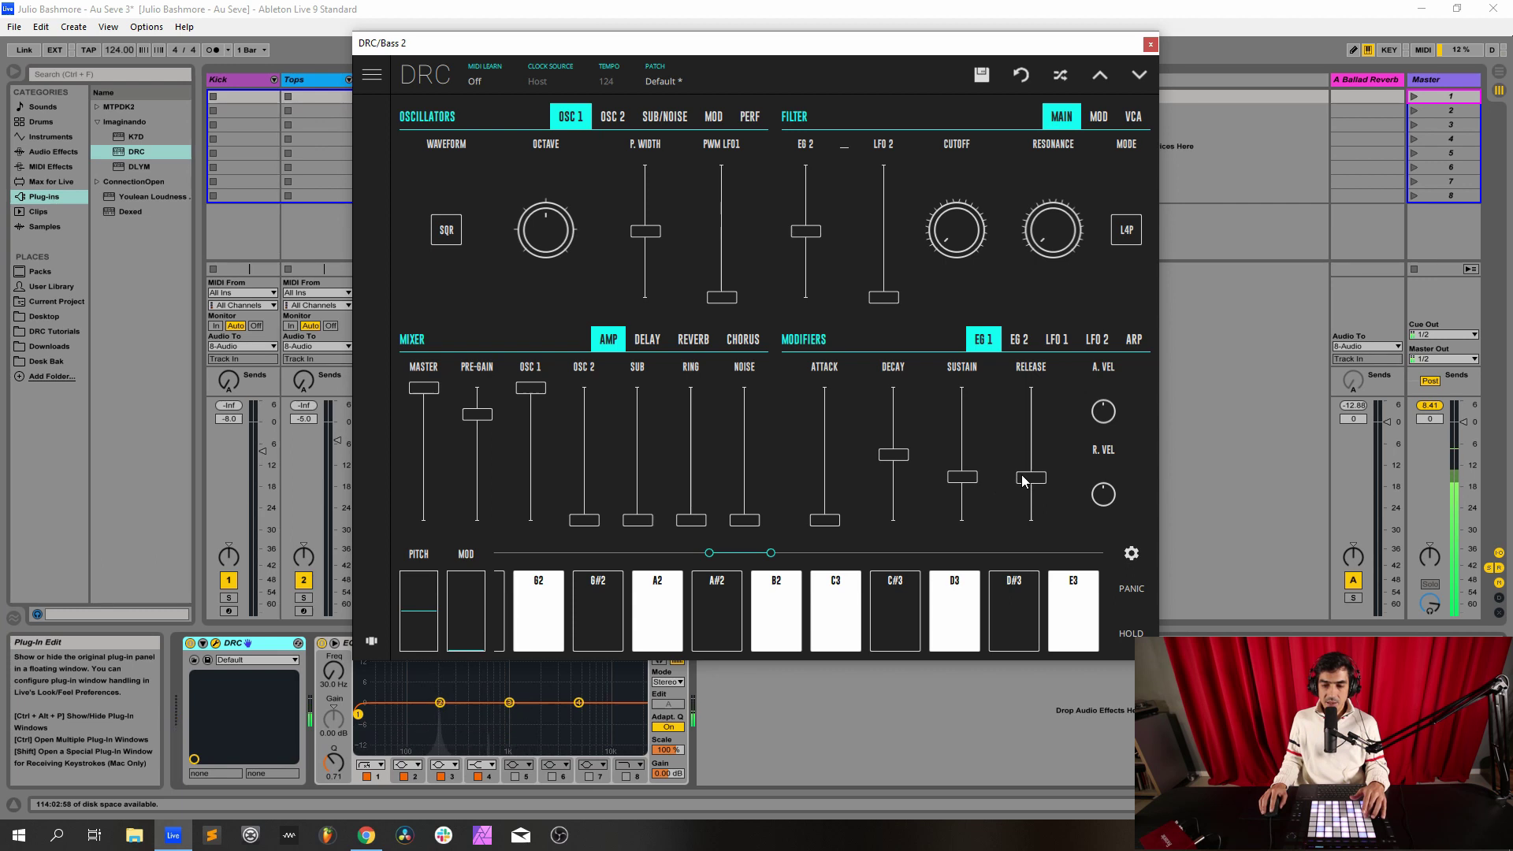
pyautogui.moveTo(1030, 477); pyautogui.dragTo(1064, 465)
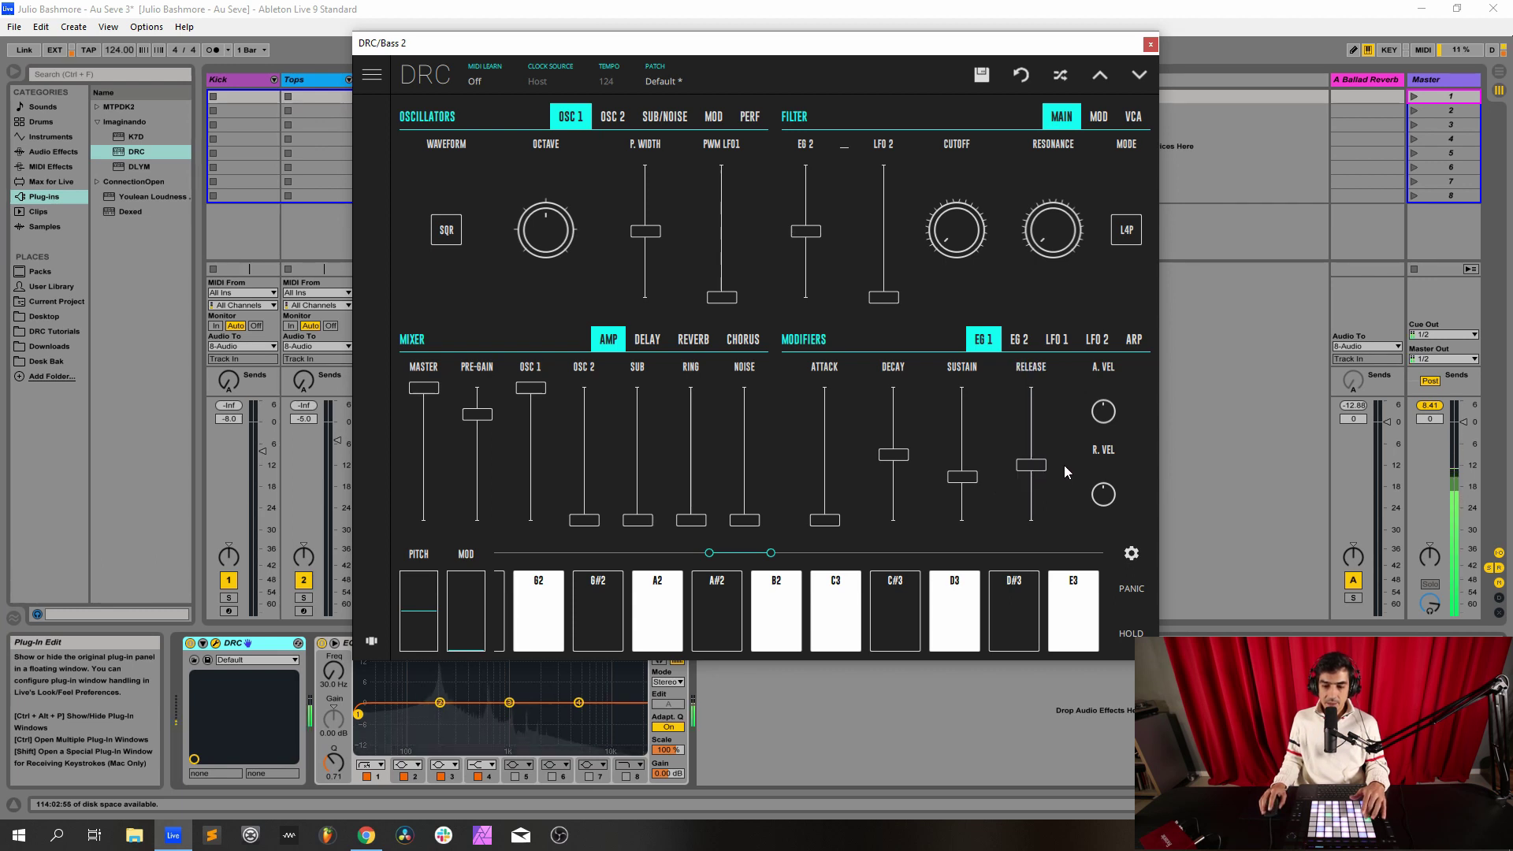
# - Set Bass 2's EG 1 decay to 0.699 and release to 0.393, then close the DRC window
pyautogui.click(1020, 345)
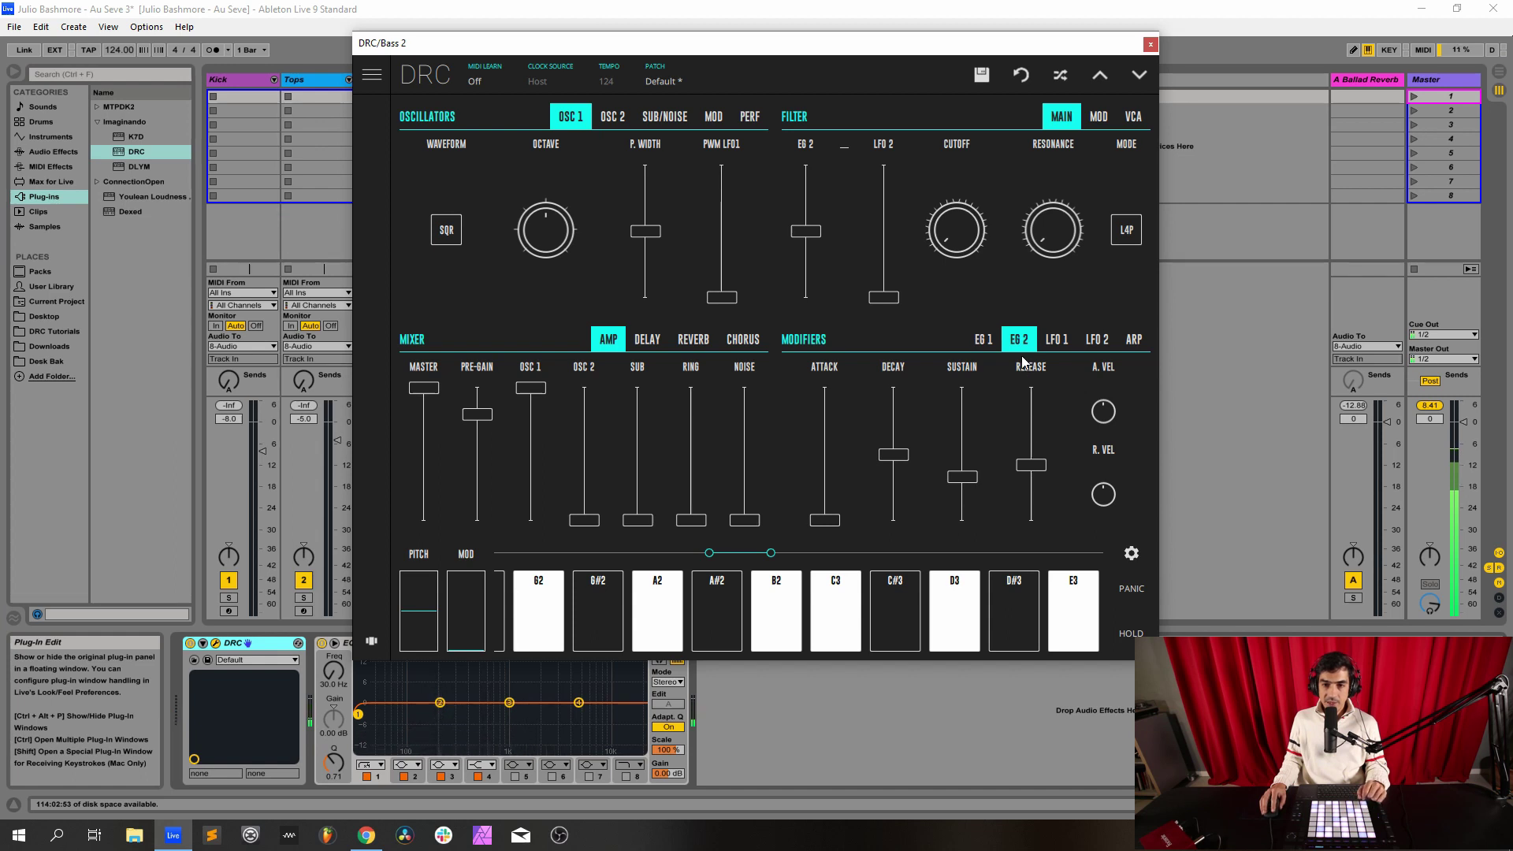
pyautogui.click(989, 339)
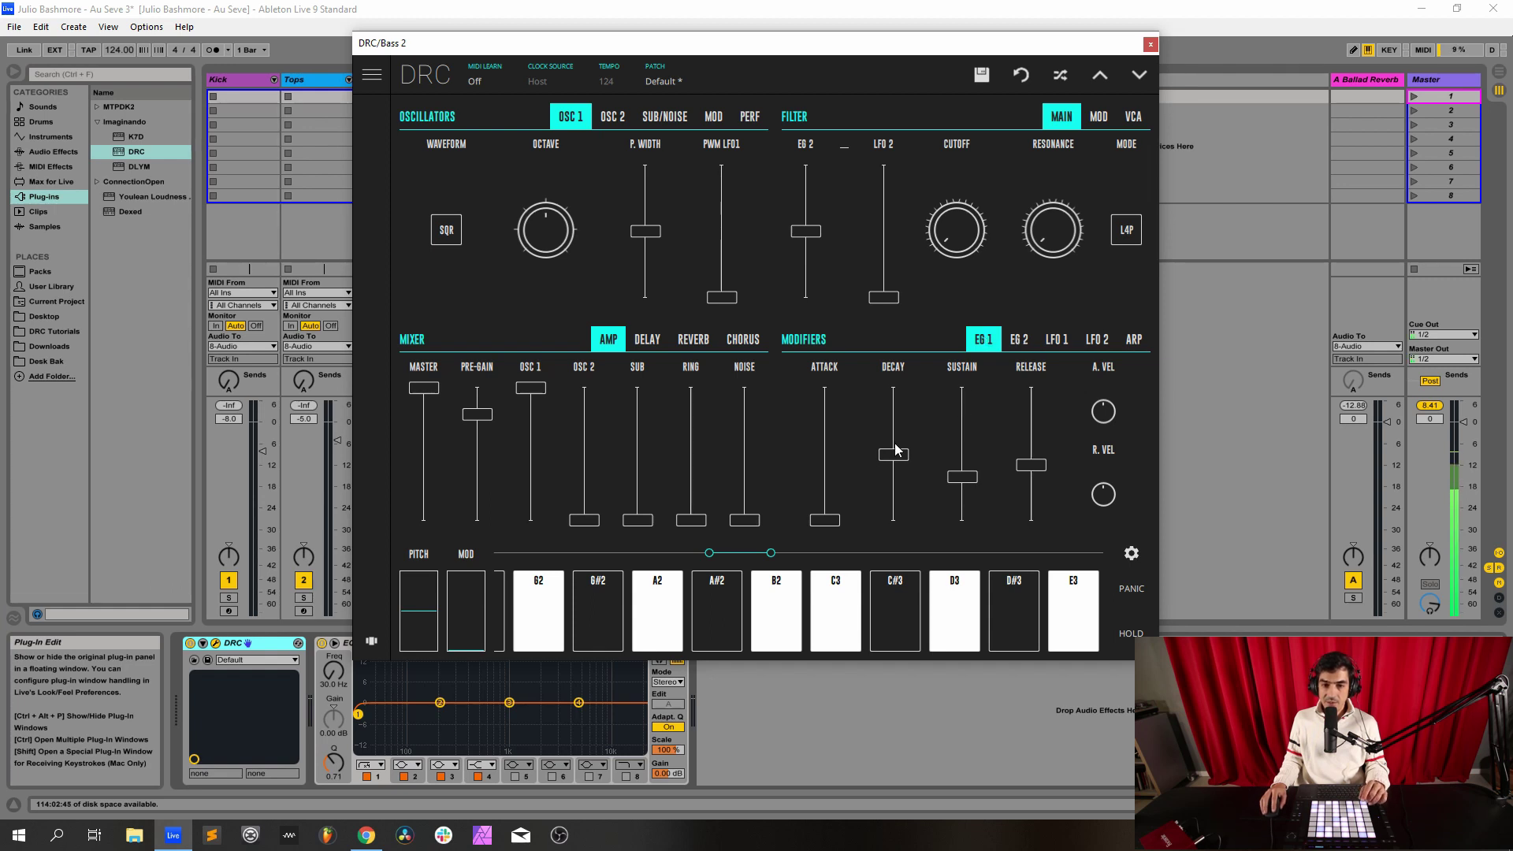
pyautogui.moveTo(895, 453); pyautogui.dragTo(996, 396)
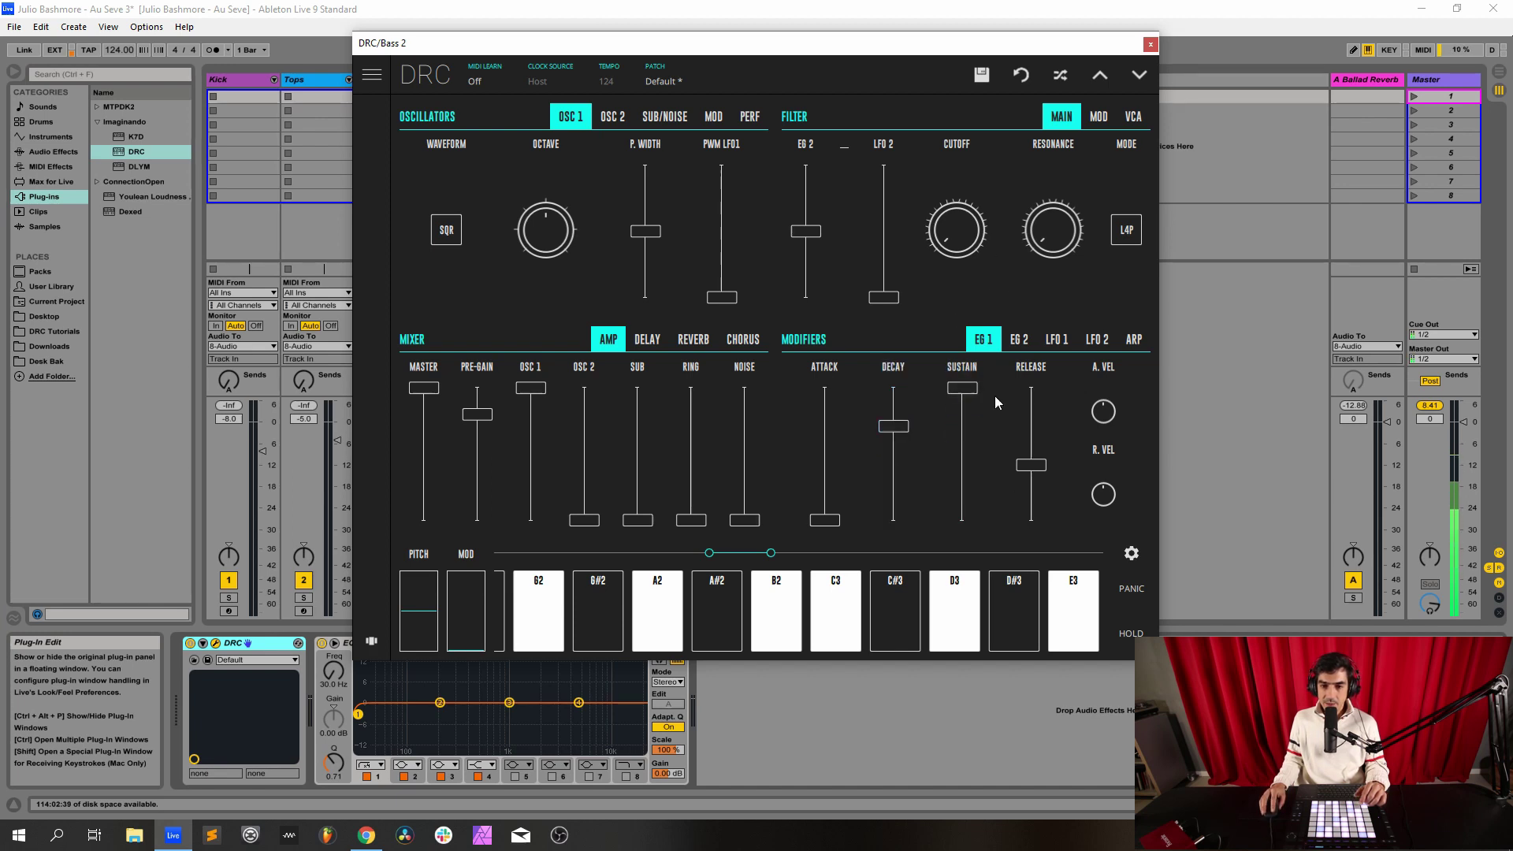
pyautogui.moveTo(1034, 466); pyautogui.dragTo(1023, 520)
pyautogui.click(1019, 339)
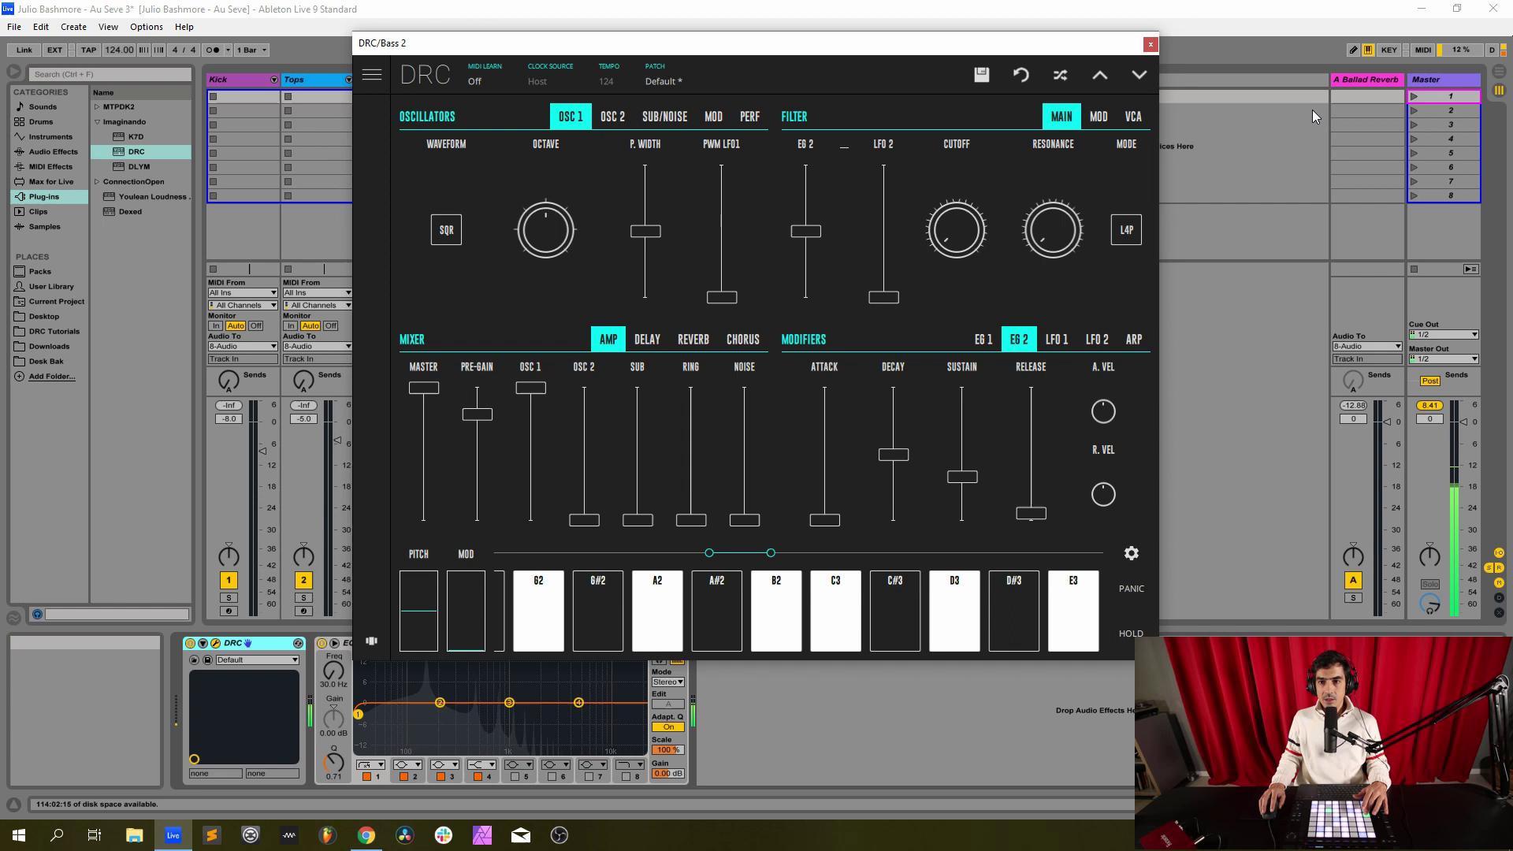
pyautogui.click(1149, 42)
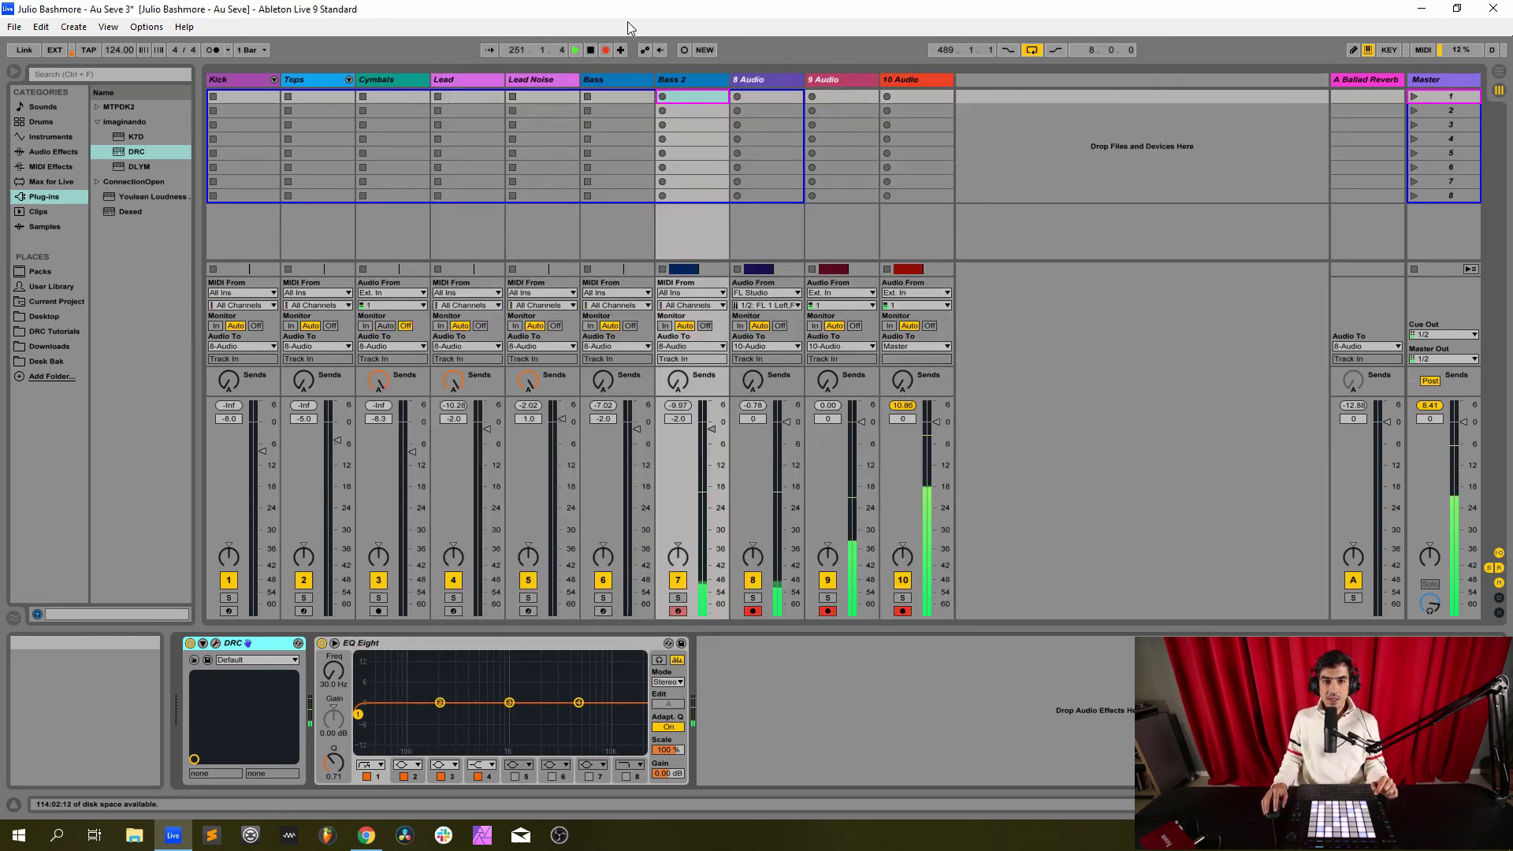
# - Switch to Arrangement view, turn off arrangement recording, and select a time range after the clips on all tracks
pyautogui.press('Tab')
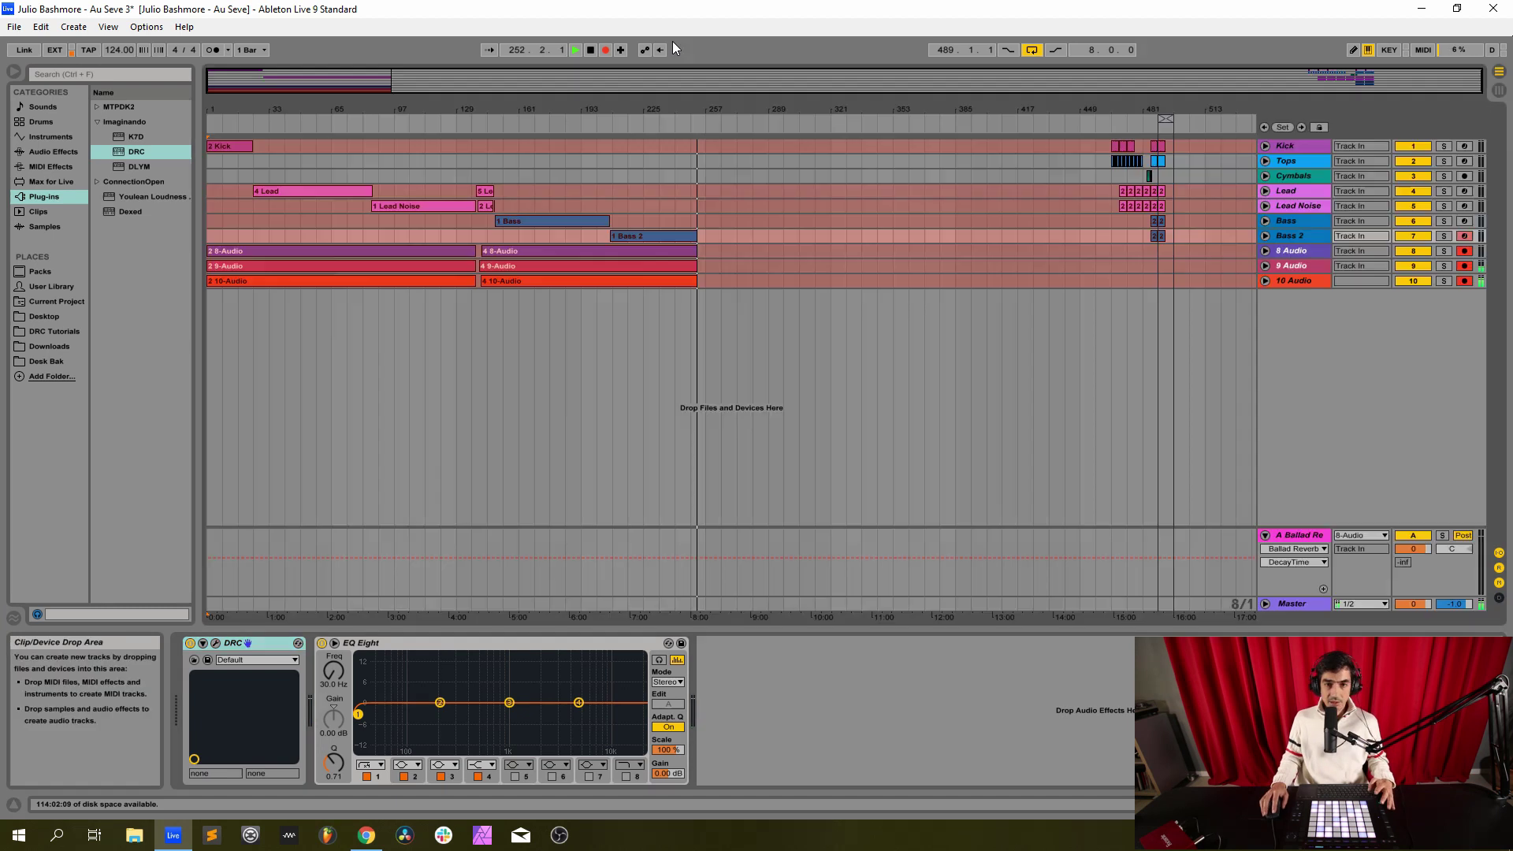
pyautogui.click(604, 52)
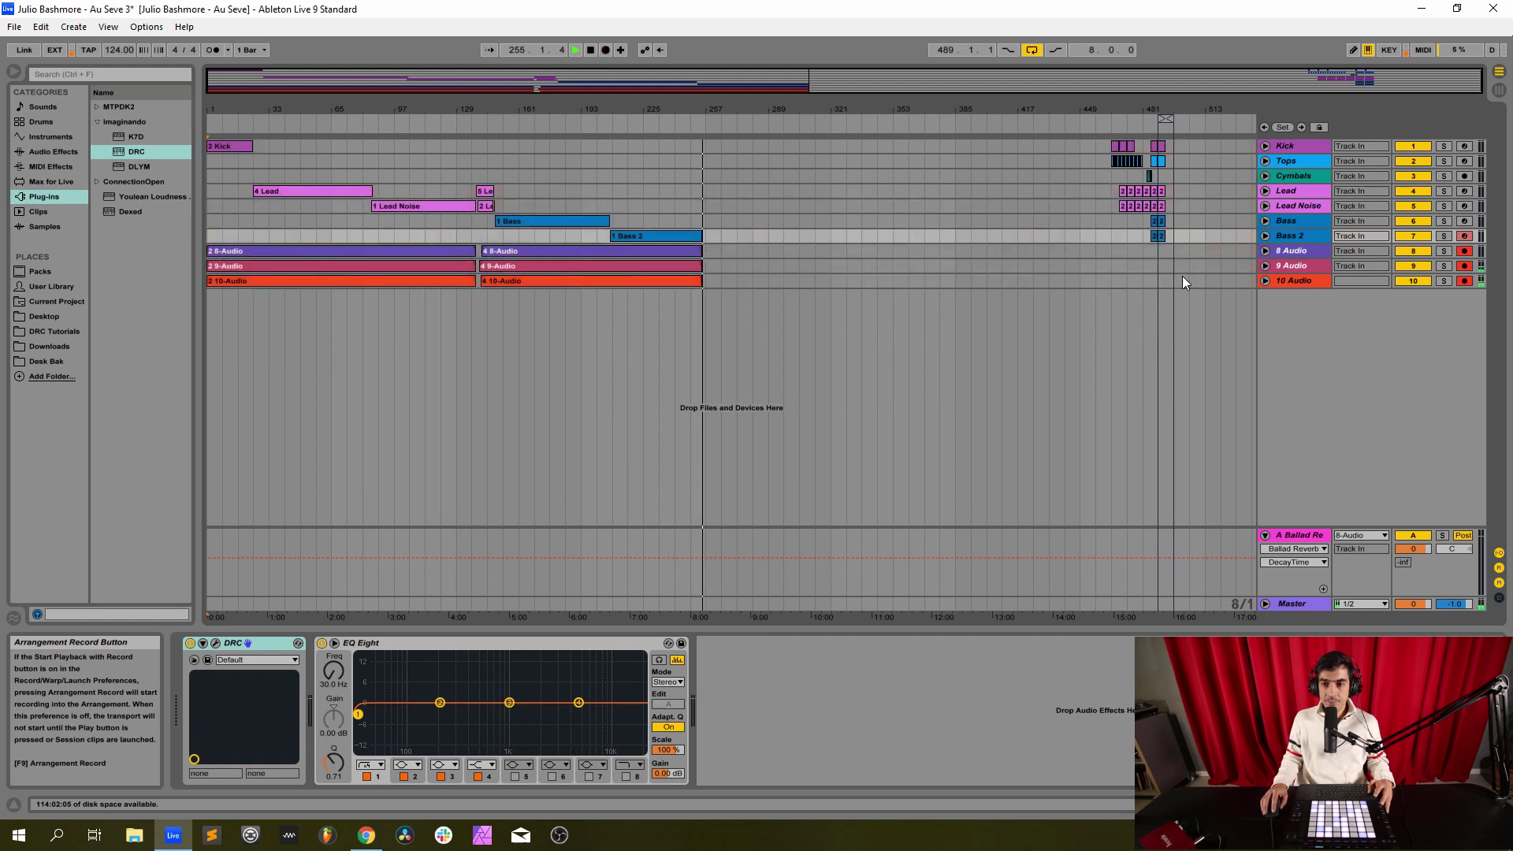
pyautogui.moveTo(1172, 288); pyautogui.dragTo(732, 144)
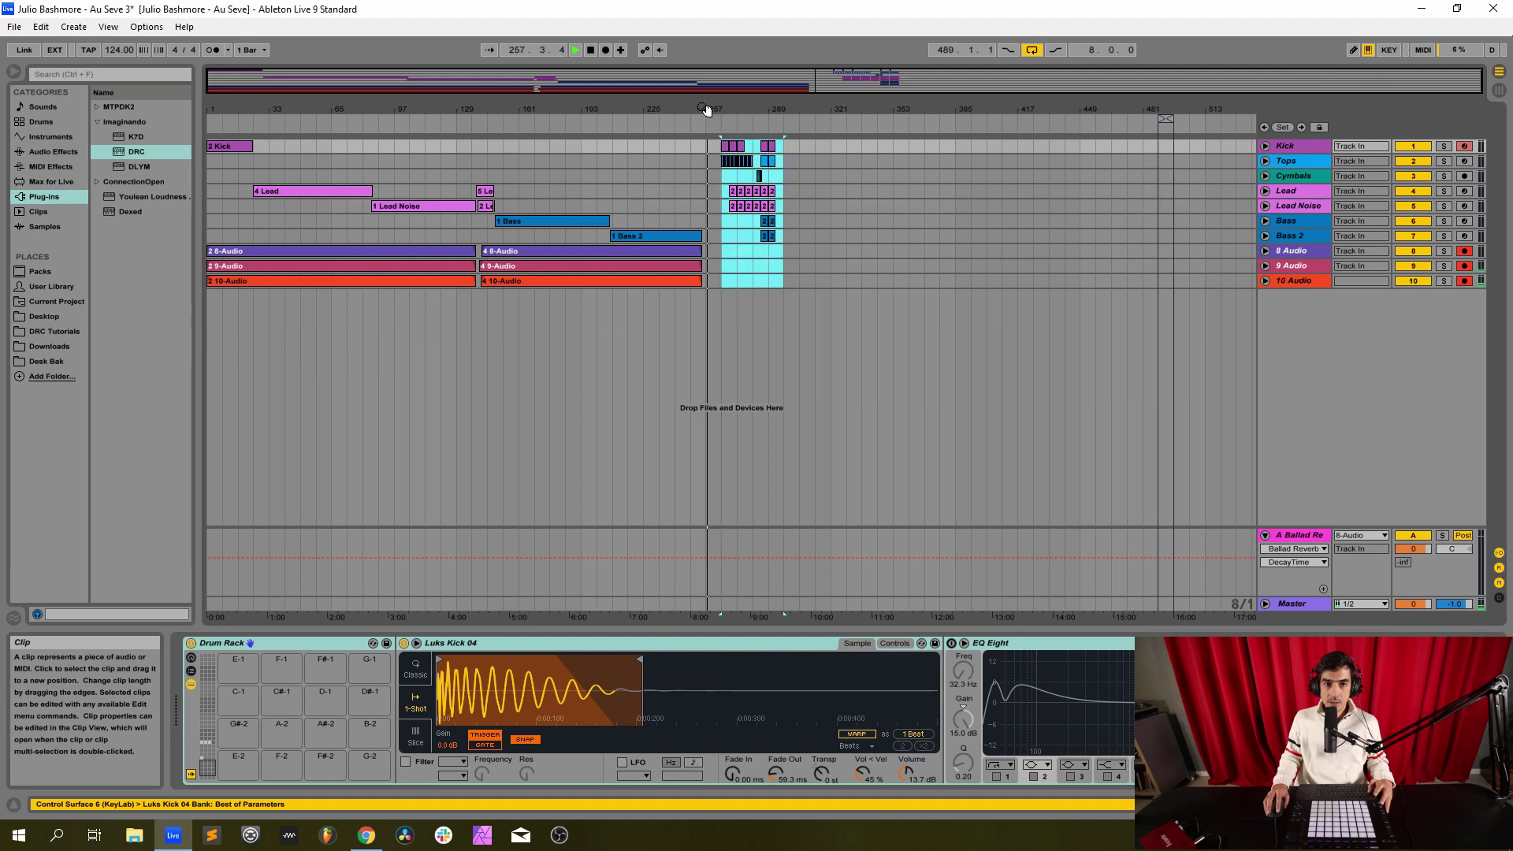
# - Record the armed Kick and audio tracks 8–10 into the arrangement from around bar 257
pyautogui.click(605, 51)
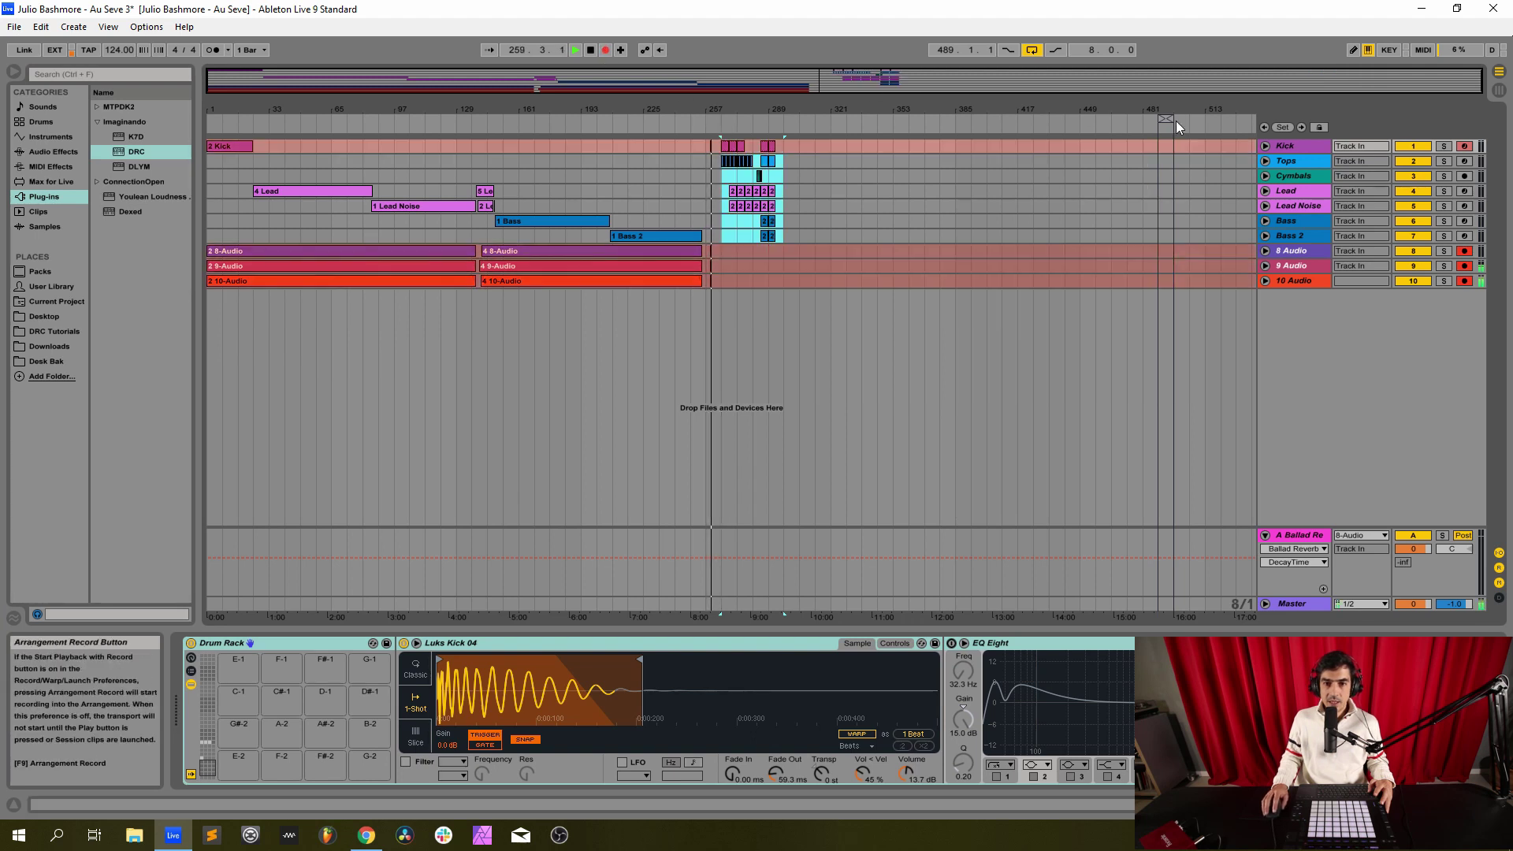